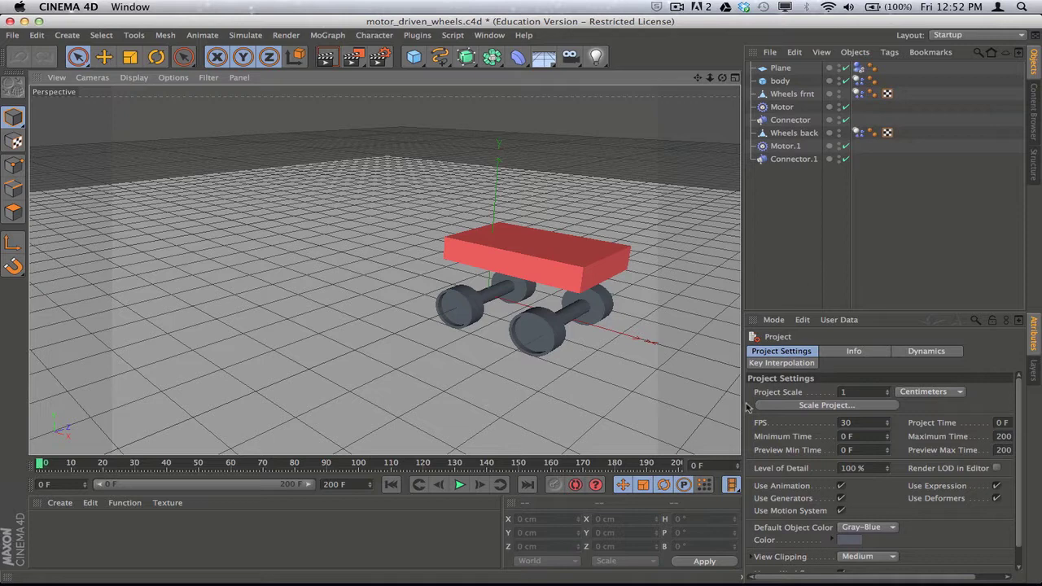
Step: Play the finished motor-driven cart simulation from the first frame, rewind it and play it again
click(459, 486)
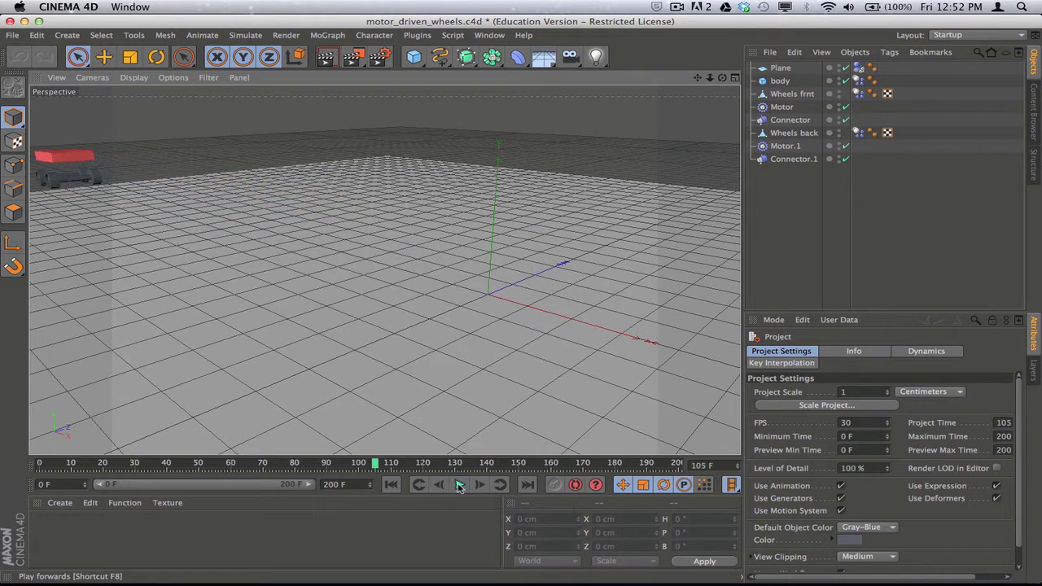
click(459, 485)
click(391, 486)
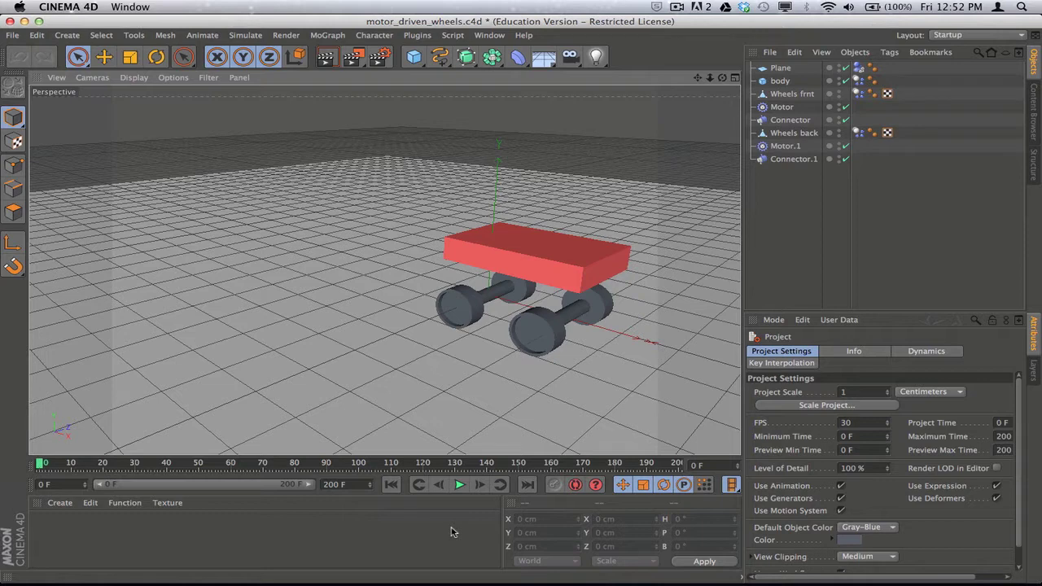
click(460, 485)
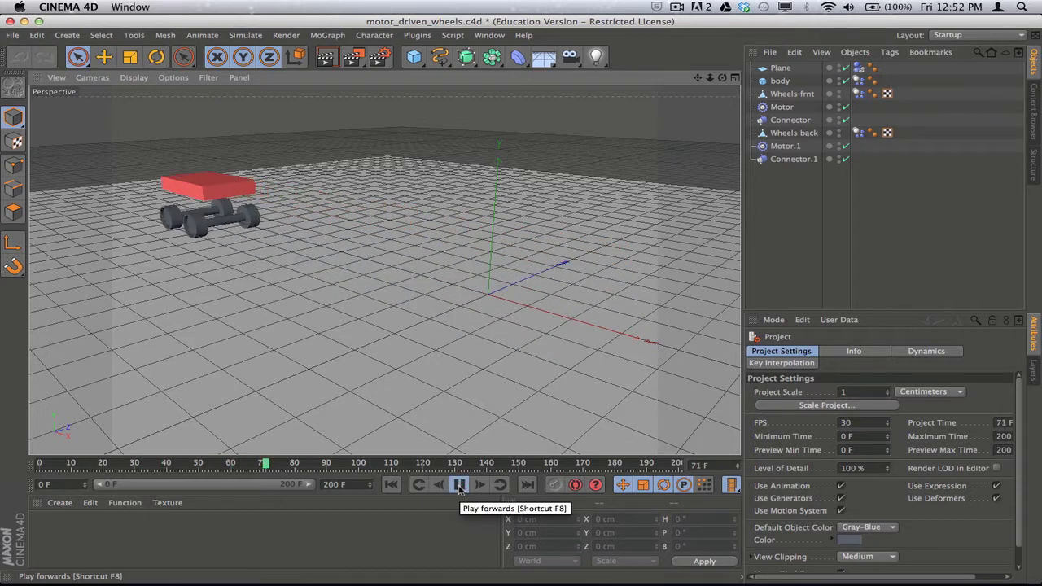
click(461, 485)
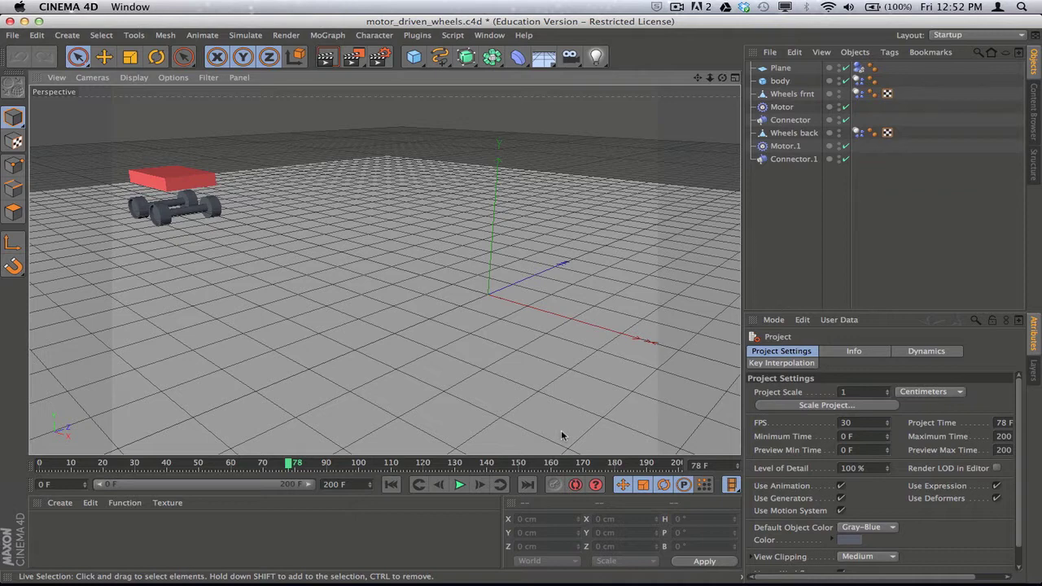
Step: Create a new project and add a dynamics Connector and a dynamics Motor object
key(super+n)
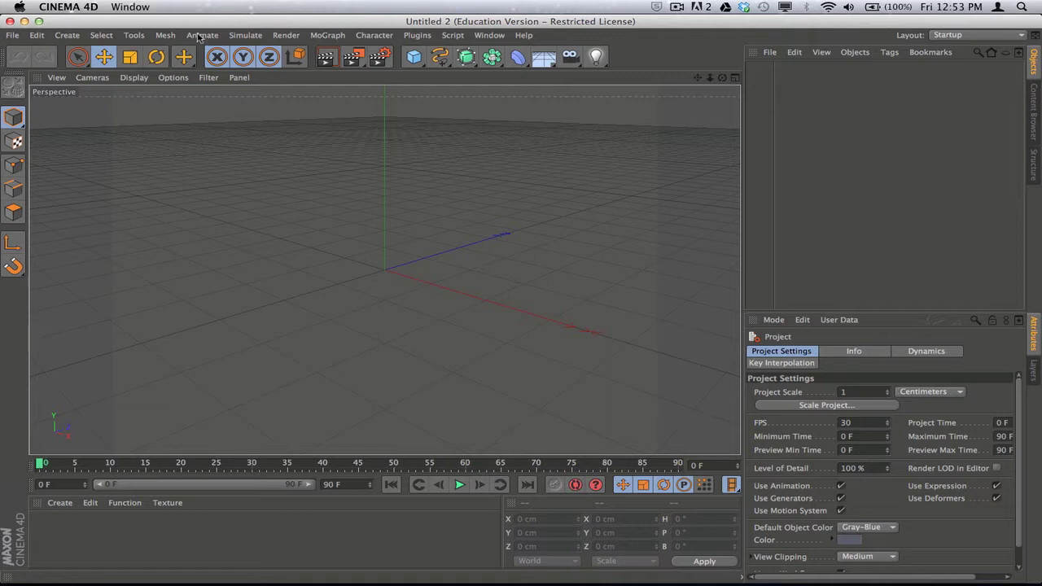
click(246, 37)
mouse_move(252, 92)
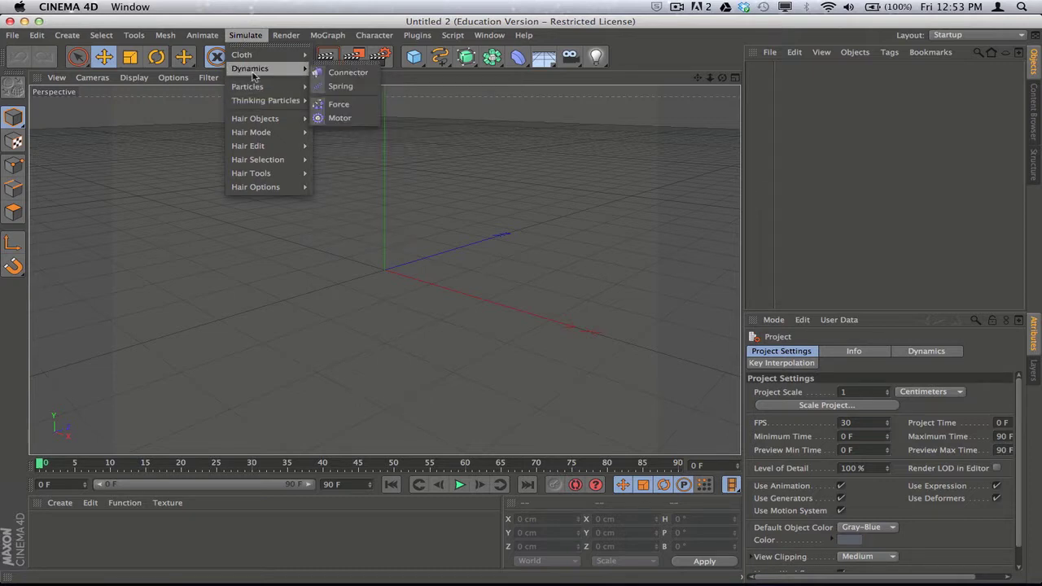
click(341, 73)
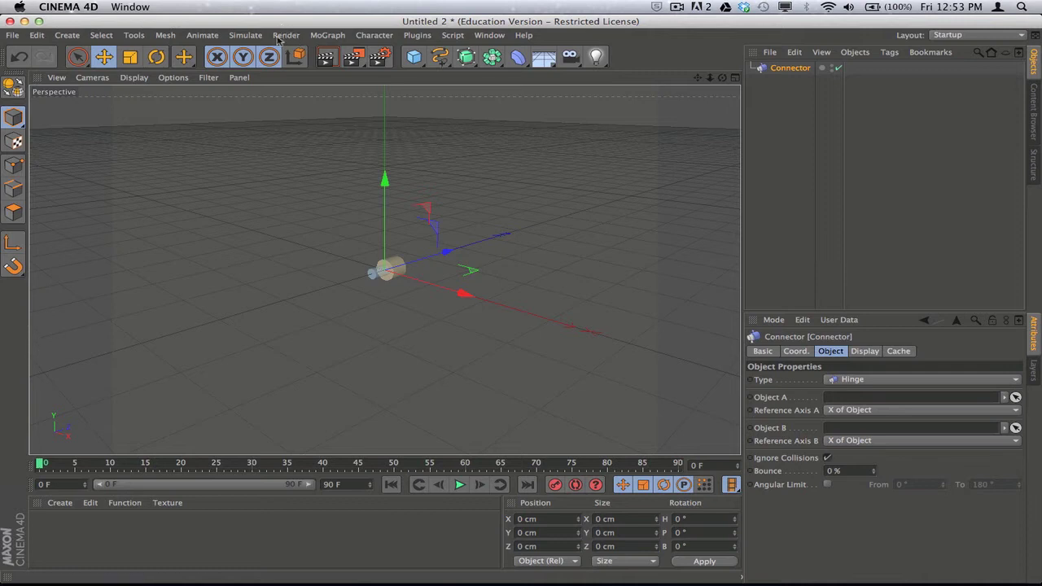
click(250, 37)
mouse_move(259, 68)
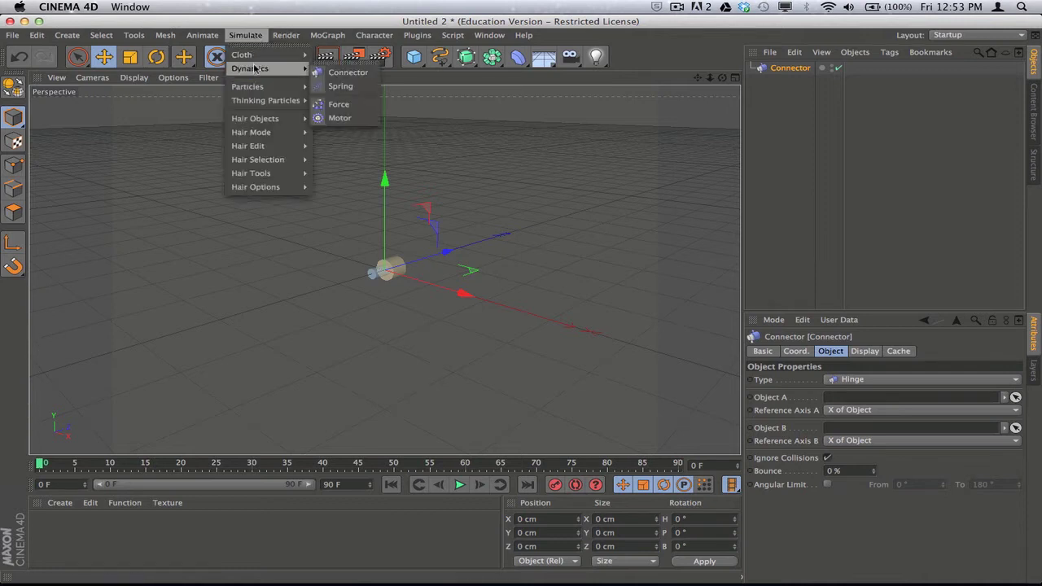
click(335, 119)
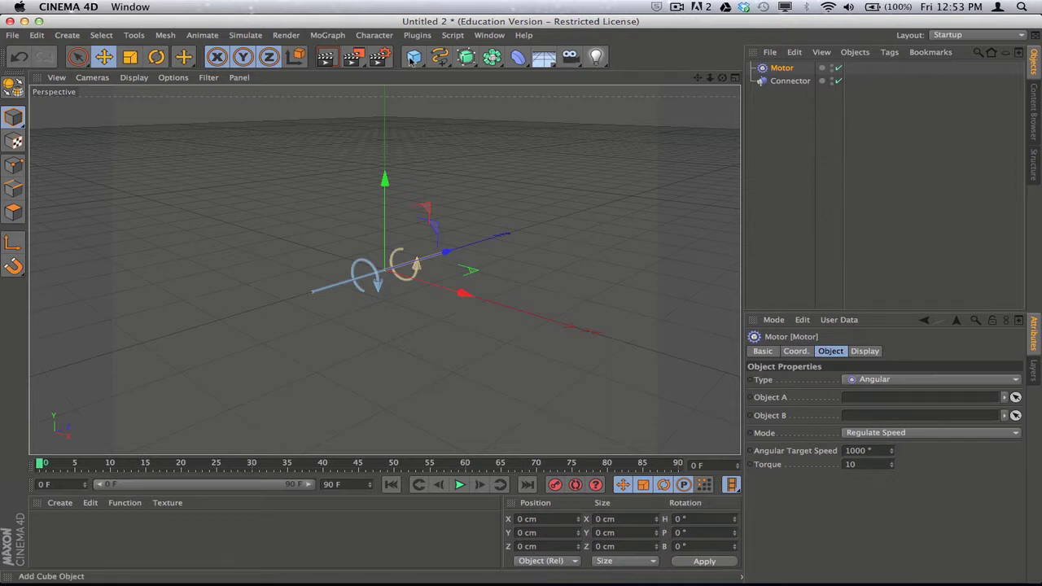
Step: Add a cylinder primitive and rotate it to a 90° pitch so it lies along the Z axis
drag(414, 57, 698, 81)
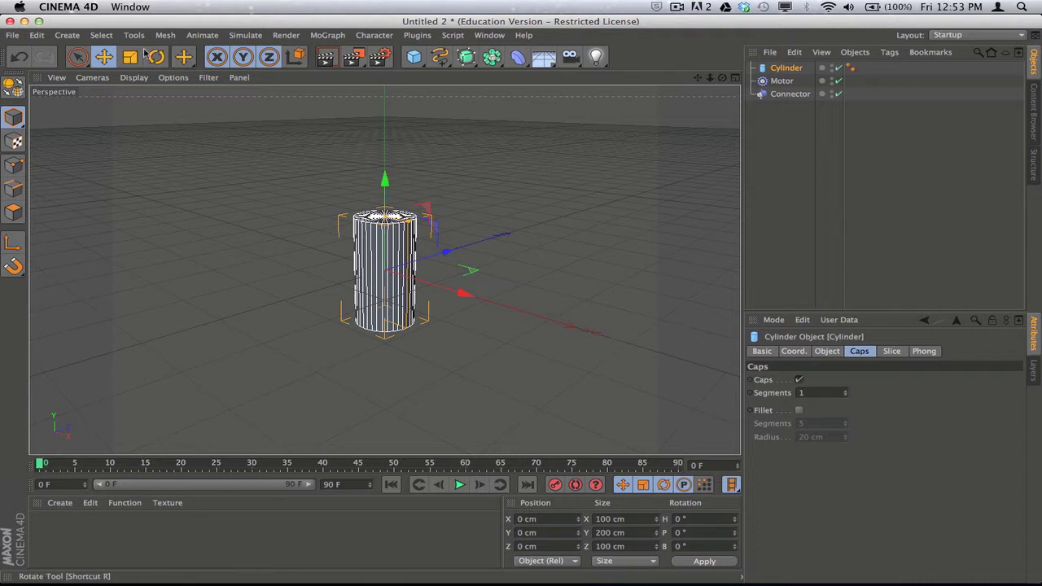
key(r)
drag(366, 234, 332, 324)
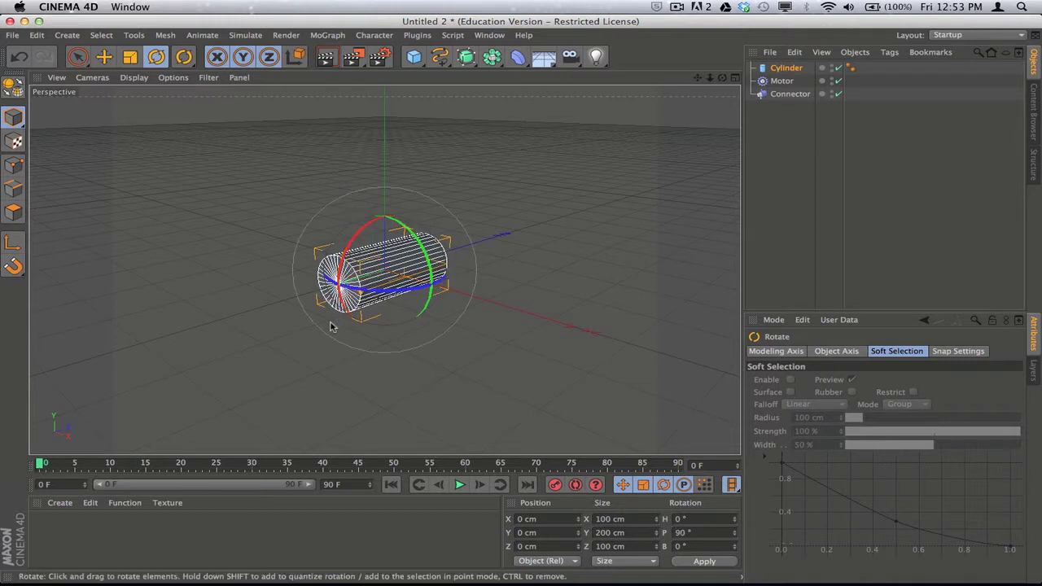
click(784, 134)
Step: Show all four viewports and frame all objects in the Top, Front and Right views
click(735, 77)
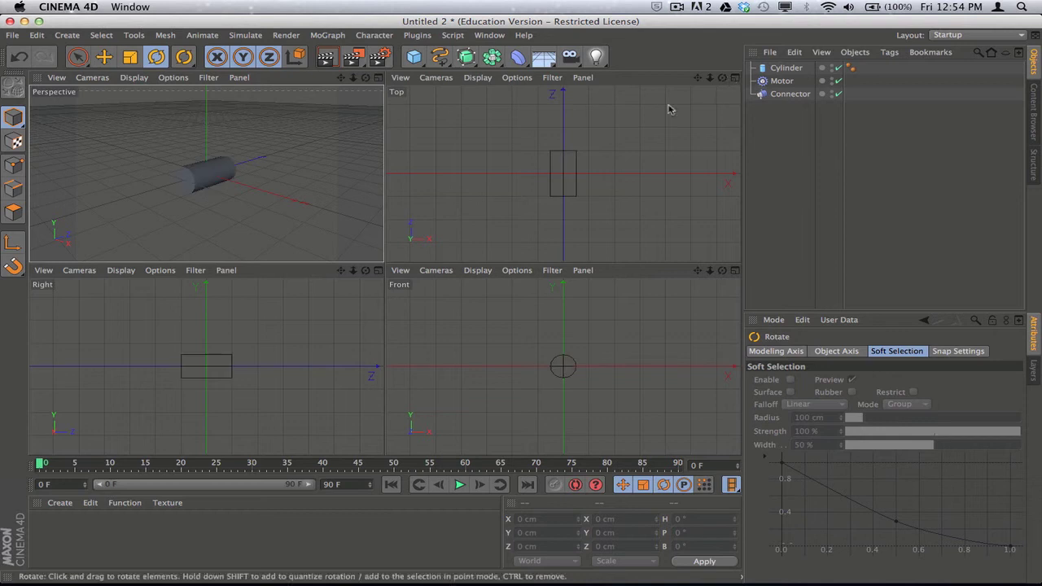
click(400, 77)
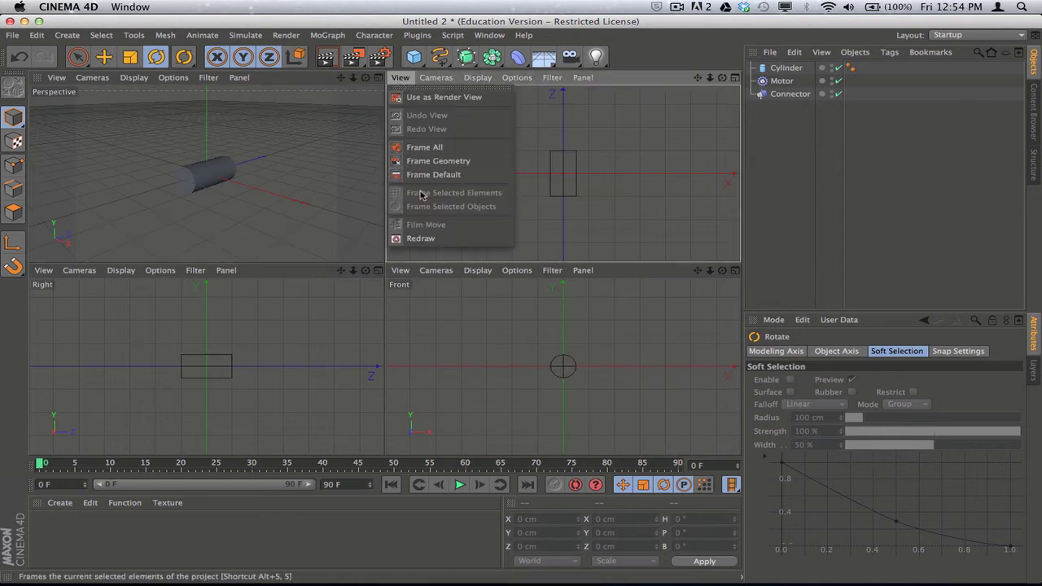
click(424, 146)
click(400, 270)
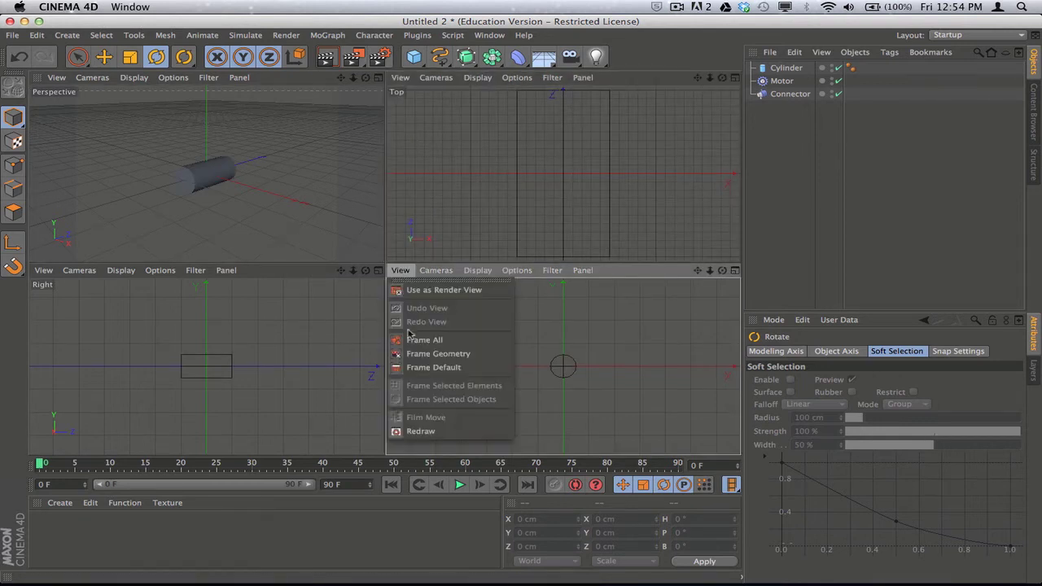
click(408, 340)
click(44, 271)
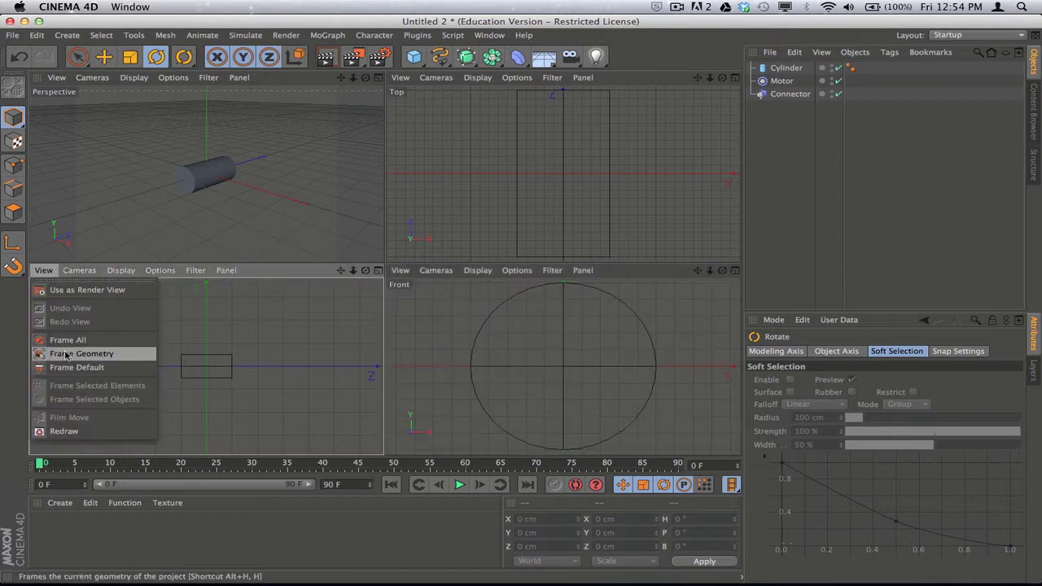
click(70, 342)
Step: Examine how the motor and the connector line up with the cylinder in the four views
click(783, 82)
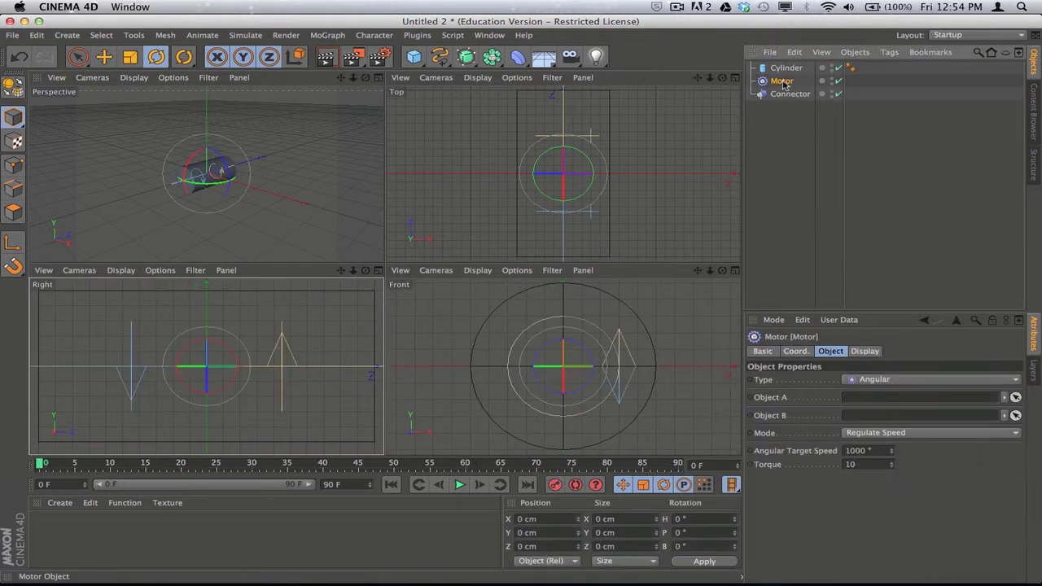
click(787, 95)
click(781, 68)
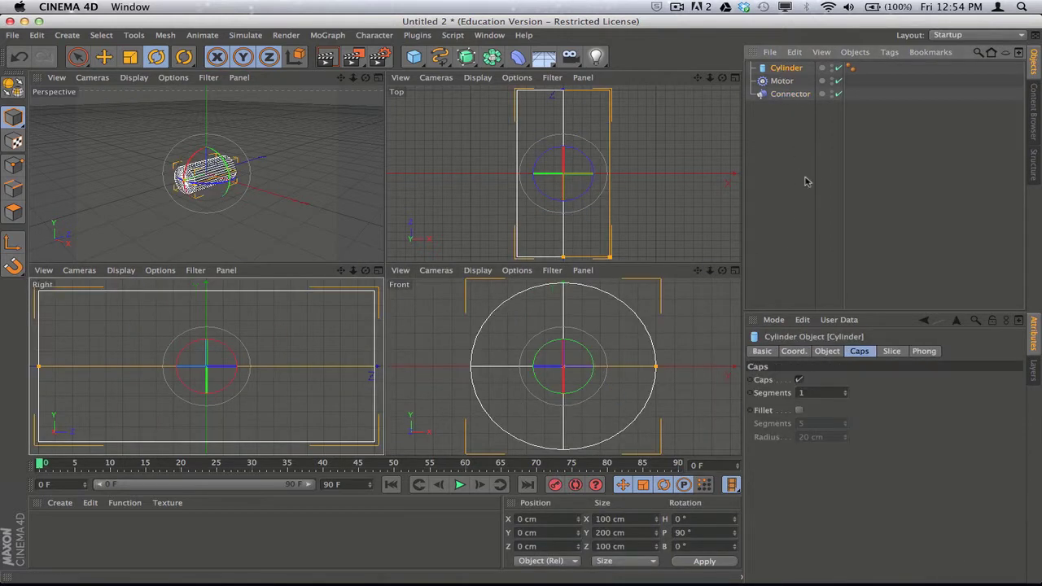
click(782, 172)
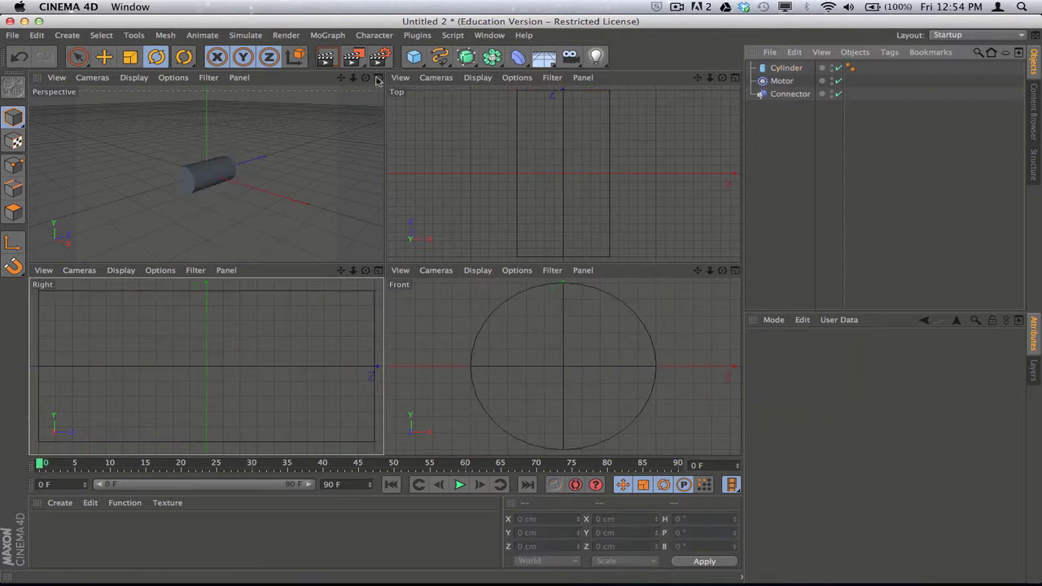
Step: Return to a single, closer perspective view and select the cylinder
click(377, 79)
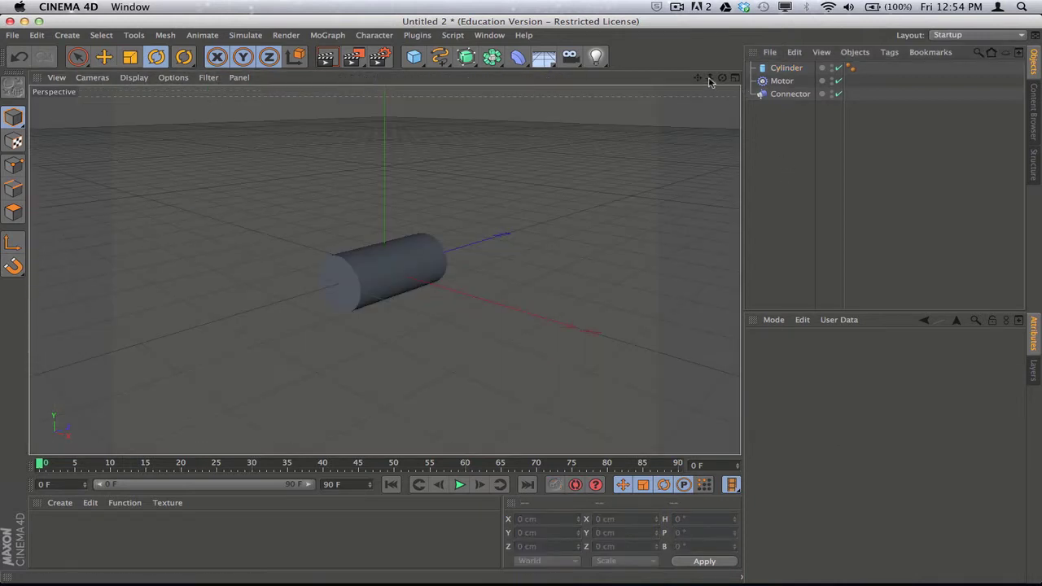
scroll(385, 270, up, 5)
scroll(384, 270, down, 5)
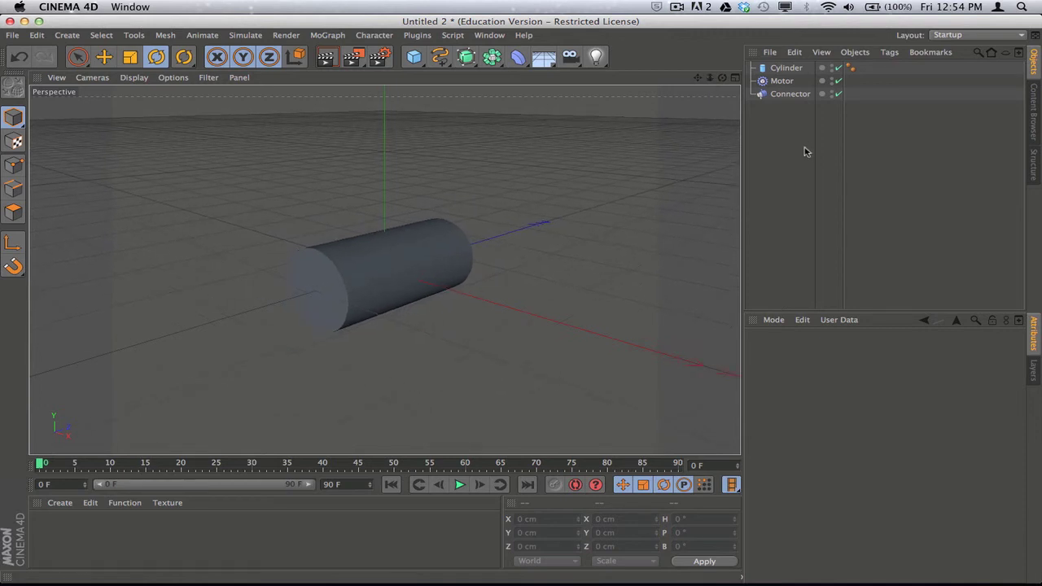
click(786, 69)
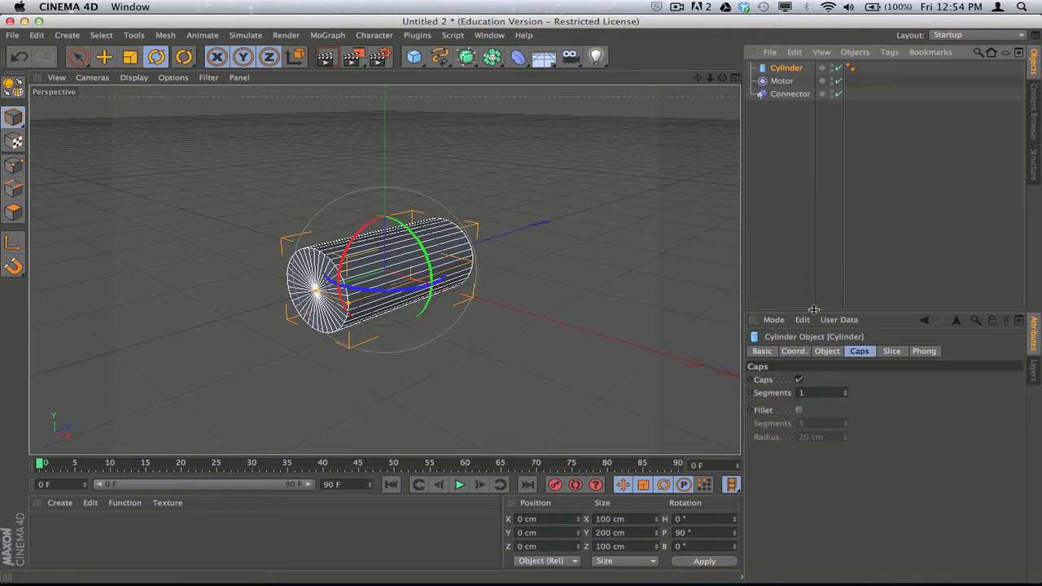
click(825, 394)
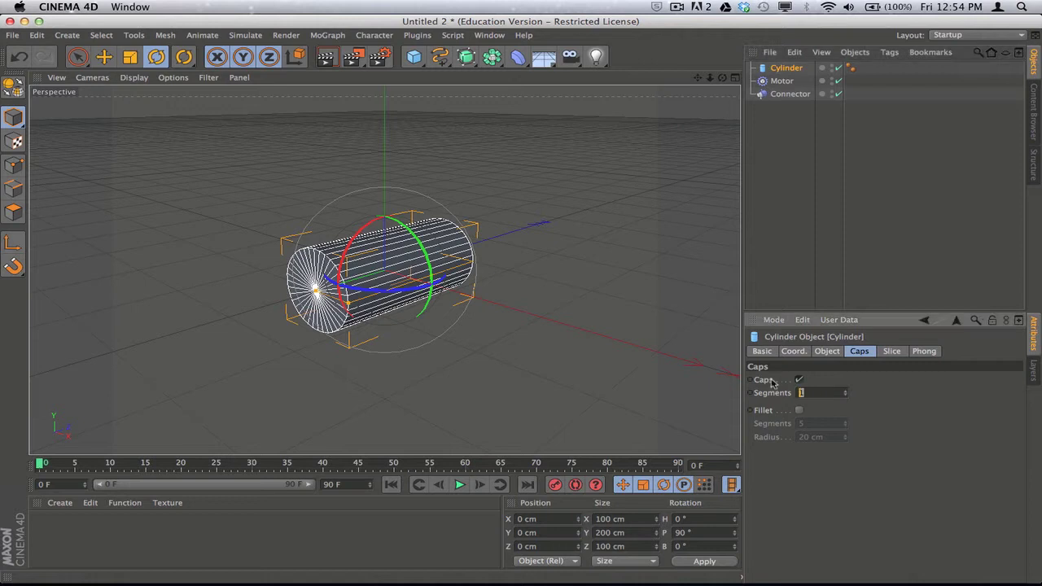
text(6)
key(Return)
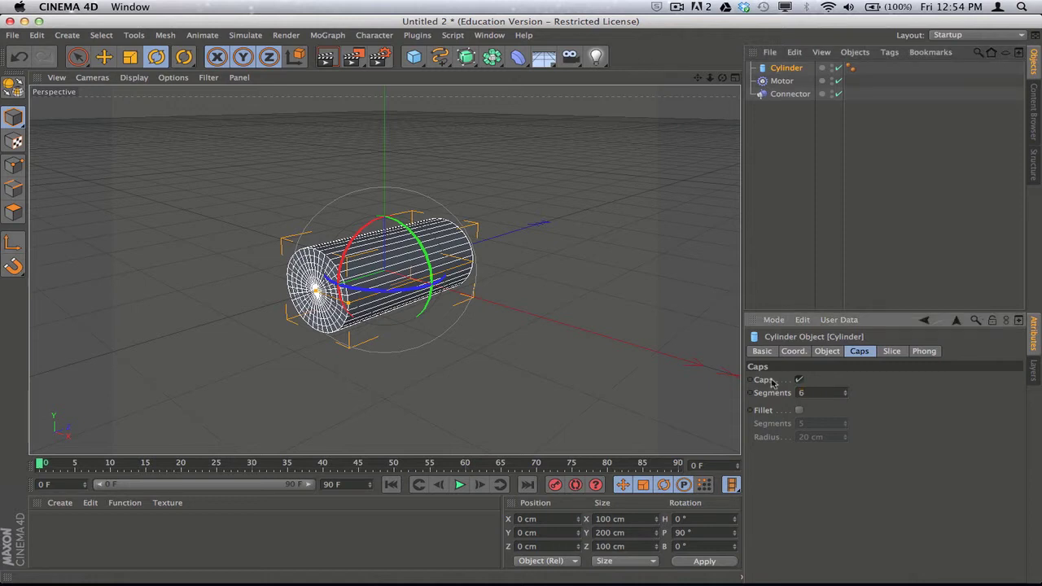
key(super+z)
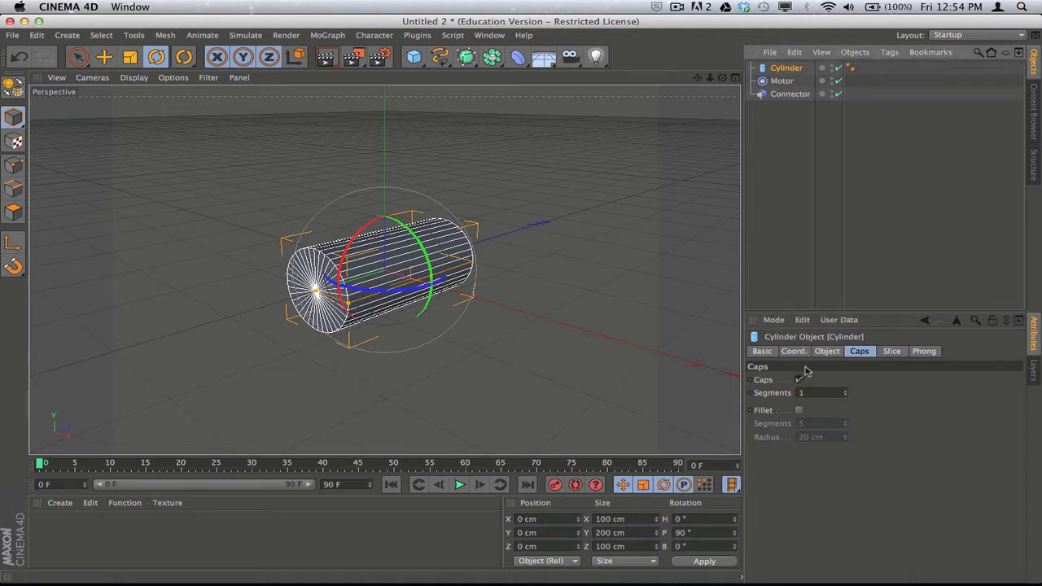
Step: Set the cylinder's height segments to 8 and make it an editable polygon object
click(829, 352)
click(861, 407)
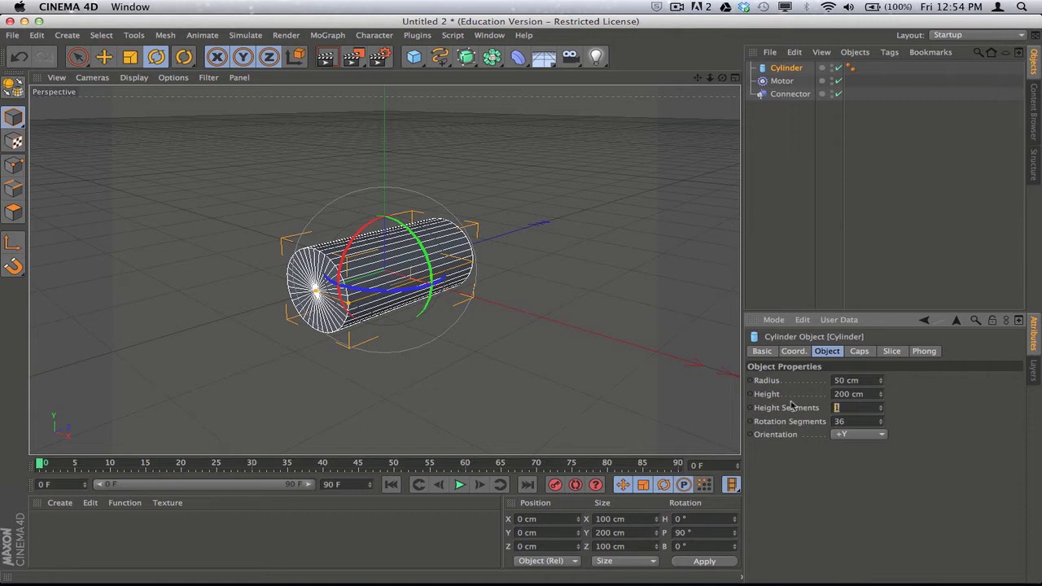
key(Return)
click(849, 407)
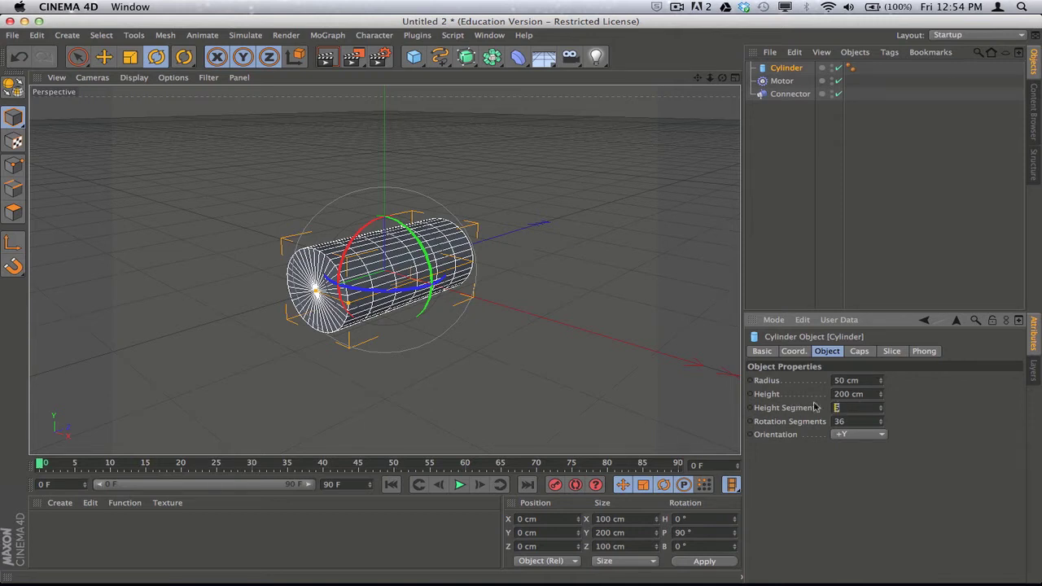
text(8)
key(Return)
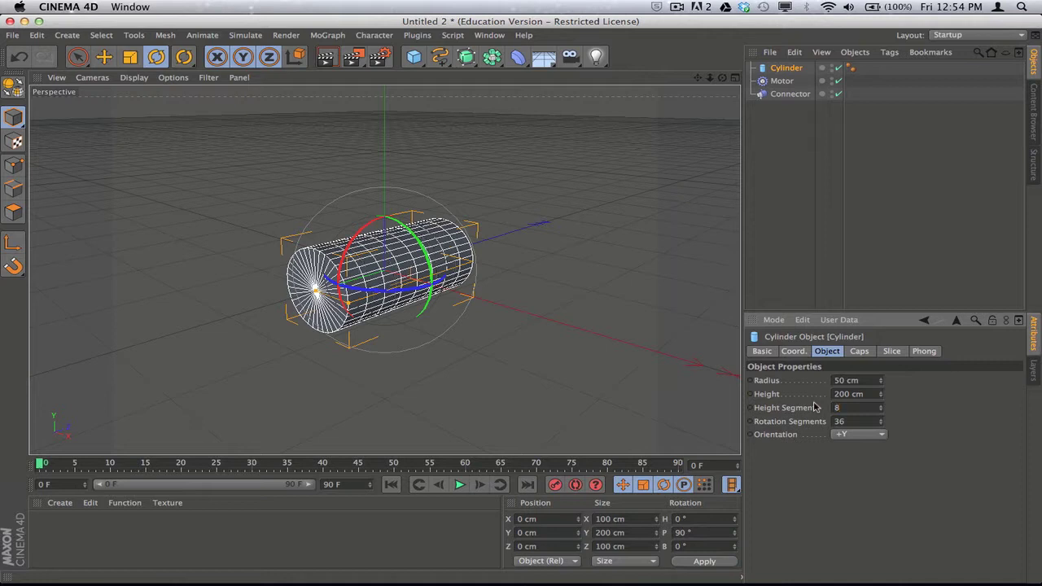
click(12, 87)
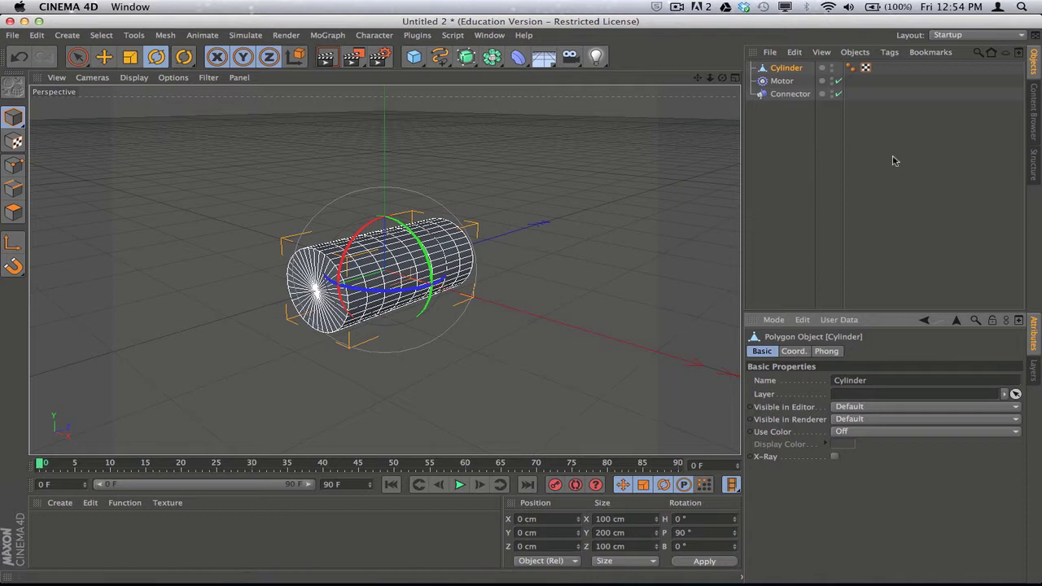
Step: In polygon mode, select the cylinder's middle four bands all the way around with Rectangle Selection, including hidden elements
click(13, 211)
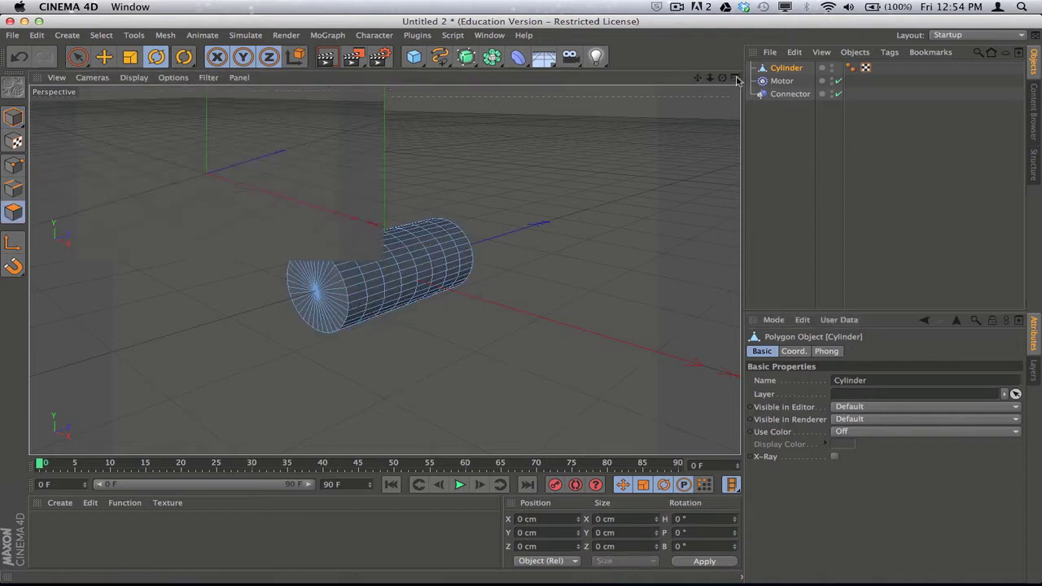
key(F5)
drag(77, 56, 114, 96)
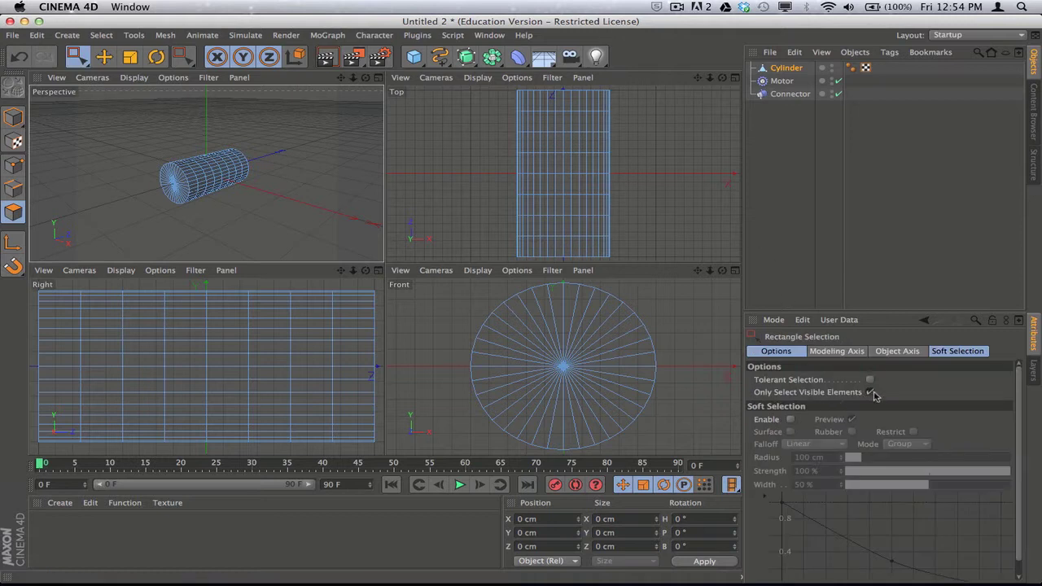
click(870, 393)
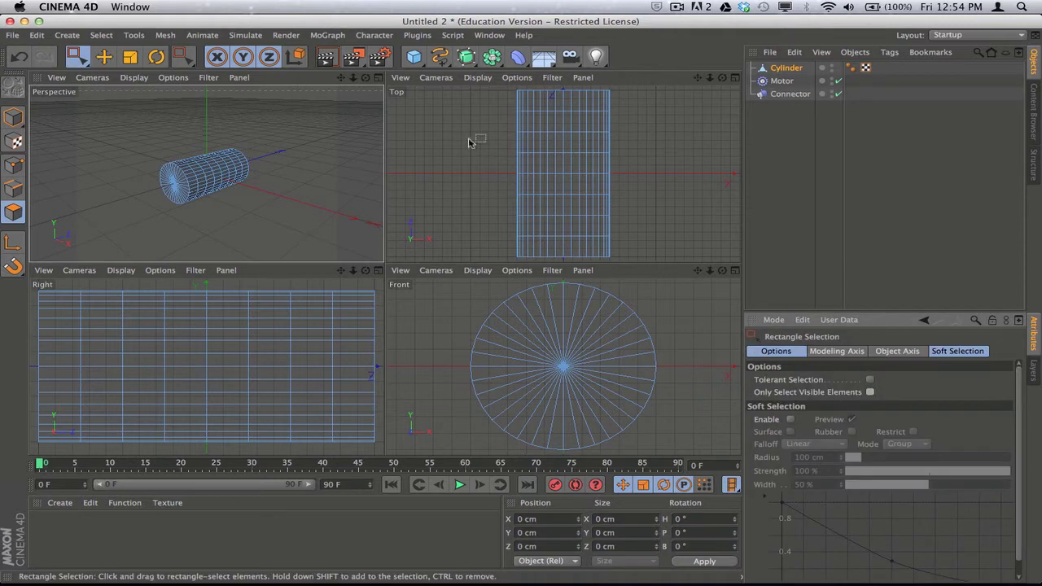
drag(499, 129, 656, 233)
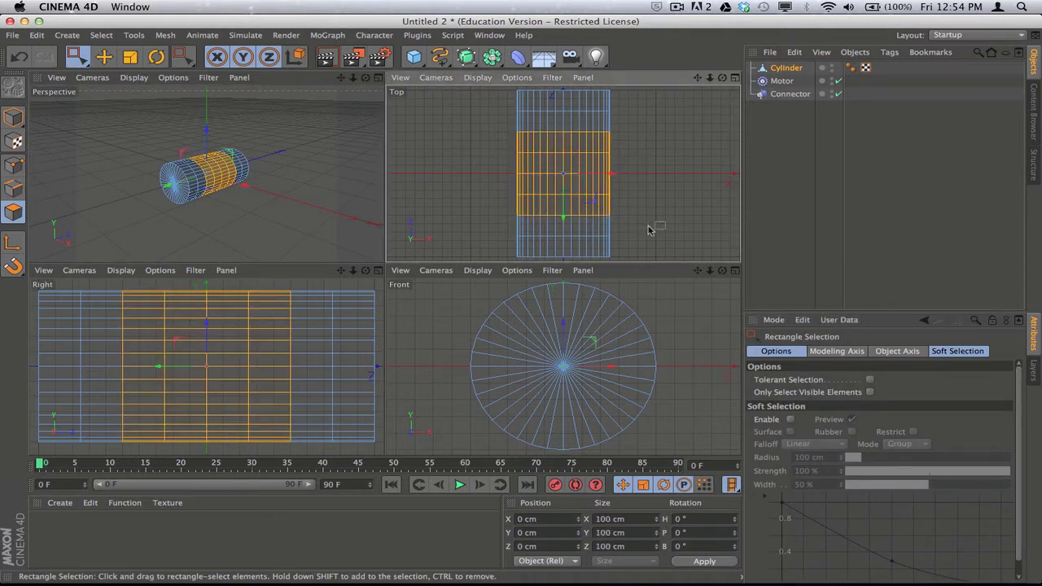
Step: Extrude the selected middle polygons inward by about -36.3 cm to form a thin axle between two wheels
click(378, 78)
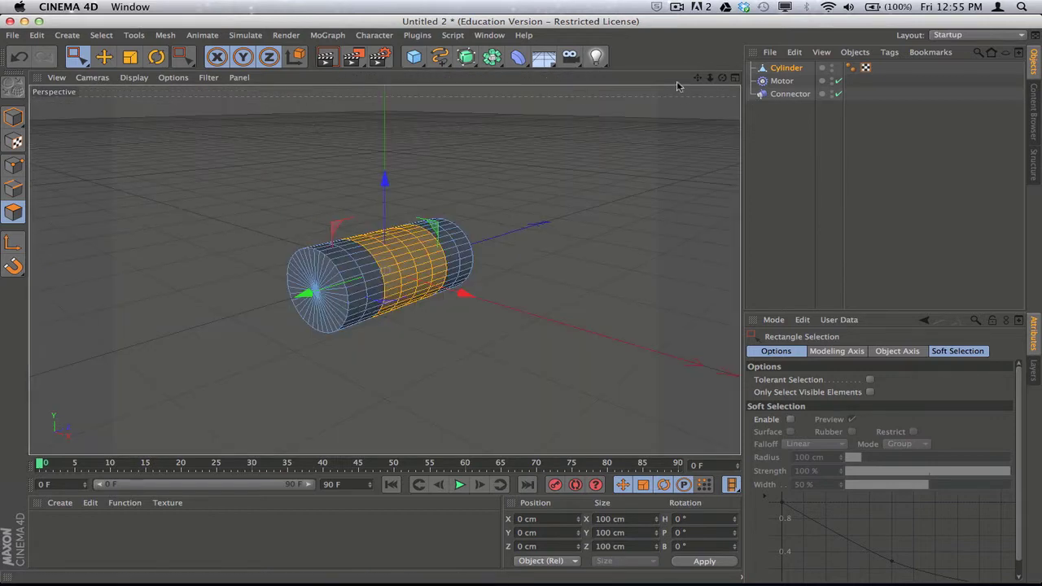
right_click(420, 267)
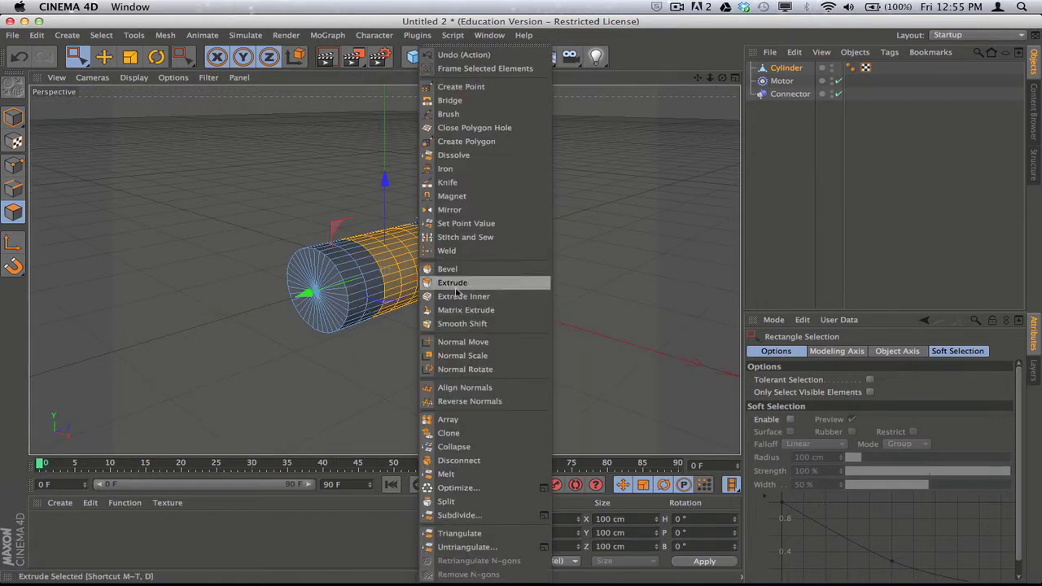
click(447, 282)
drag(434, 257, 373, 259)
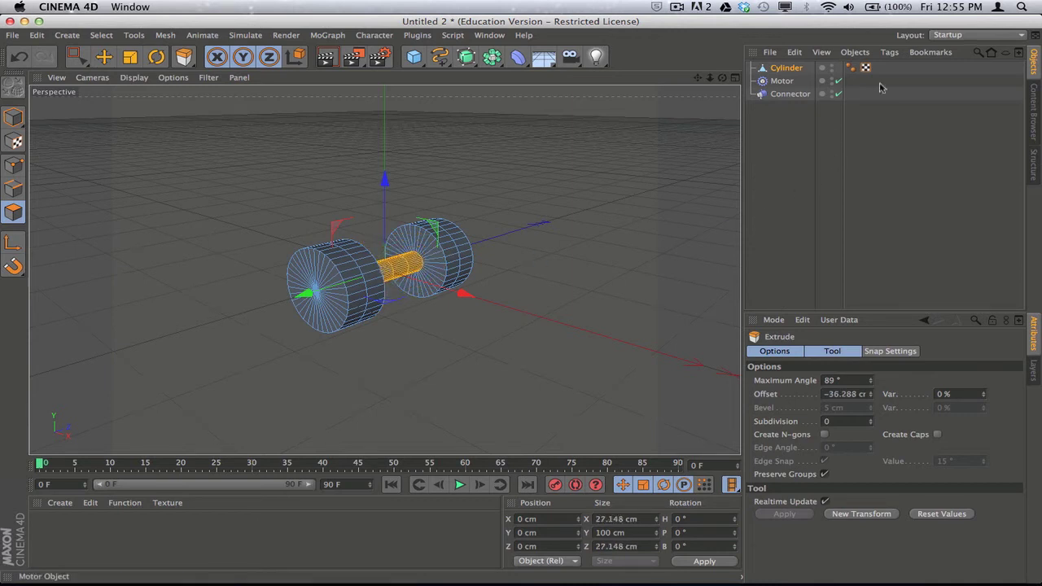
Step: Select all the outer end-cap polygons of both wheels with Live Selection
drag(80, 63, 114, 71)
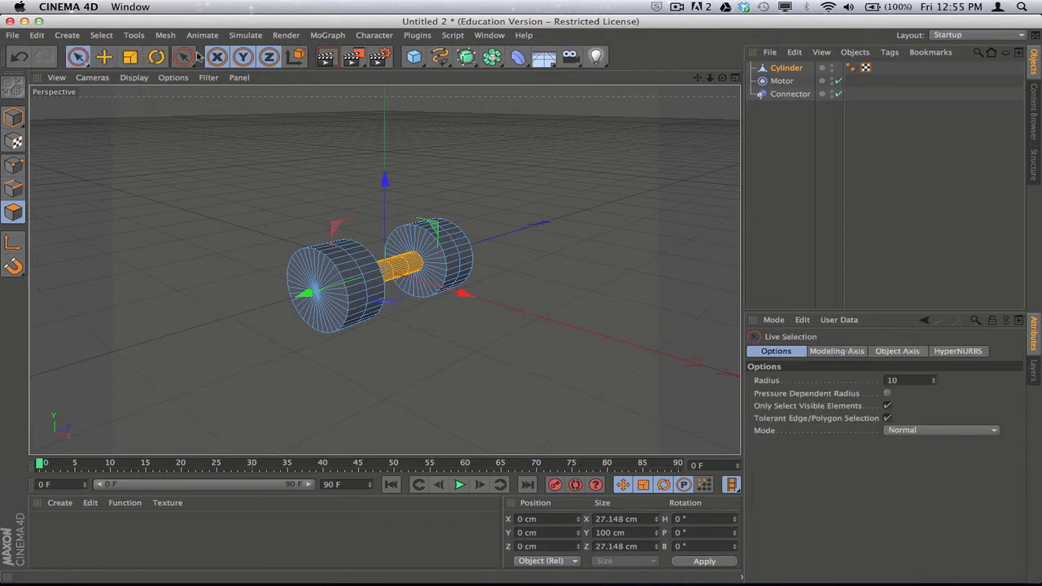
drag(723, 78, 708, 86)
scroll(521, 302, up, 3)
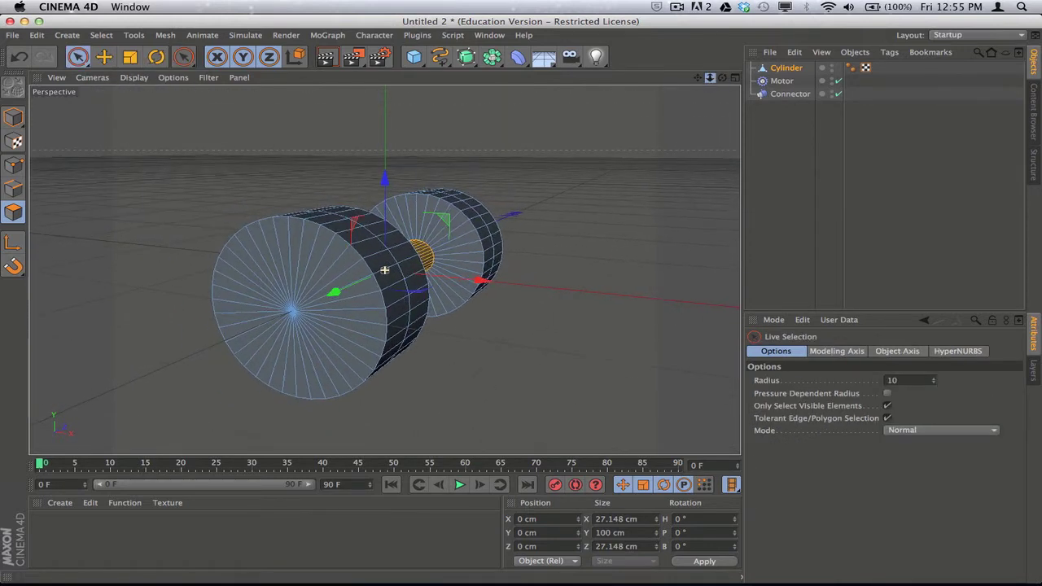
mouse_move(334, 260)
mouse_down()
mouse_move(320, 277)
mouse_move(286, 281)
mouse_move(326, 333)
mouse_move(295, 302)
mouse_move(313, 248)
mouse_up()
drag(723, 76, 705, 80)
mouse_move(500, 268)
mouse_down()
mouse_move(439, 342)
mouse_move(488, 281)
mouse_move(522, 260)
mouse_up()
alt+drag(682, 131, 662, 121)
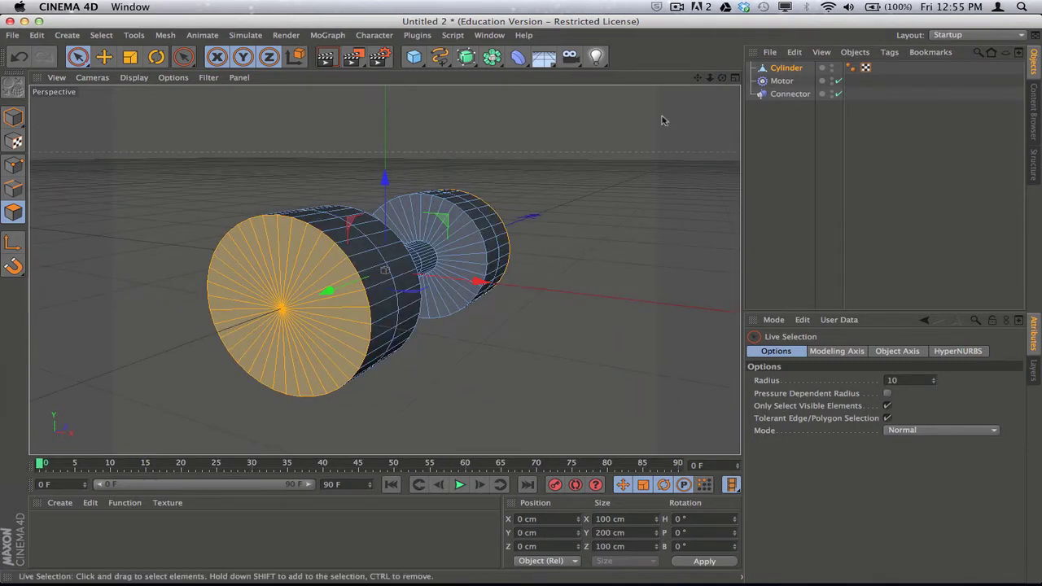
Step: Inset the selected wheel caps with Extrude Inner to about 83 cm across and extrude them inward by about -13.1 cm
right_click(289, 268)
click(322, 297)
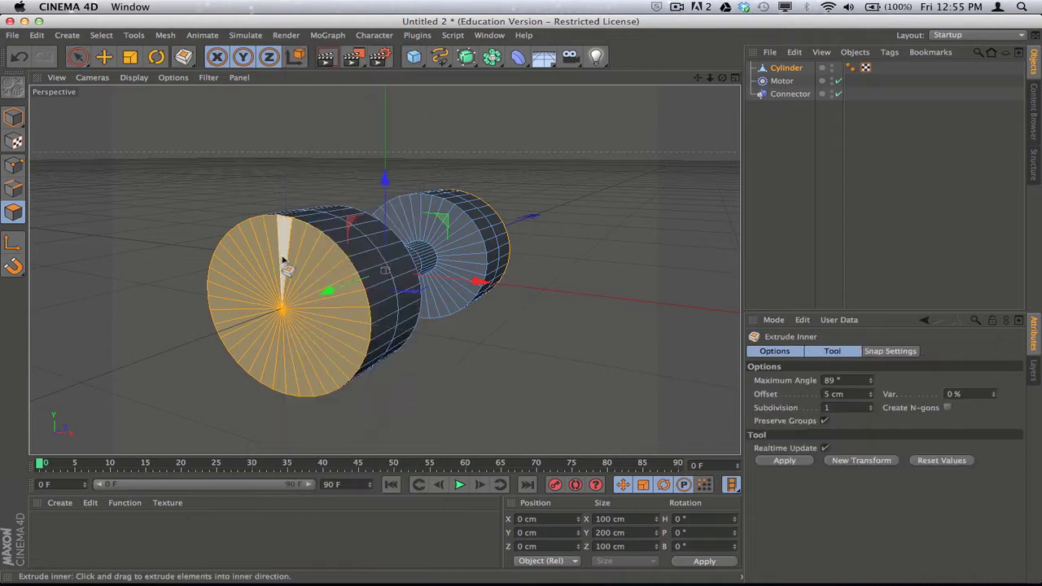
drag(322, 297, 386, 270)
drag(284, 259, 256, 259)
key(d)
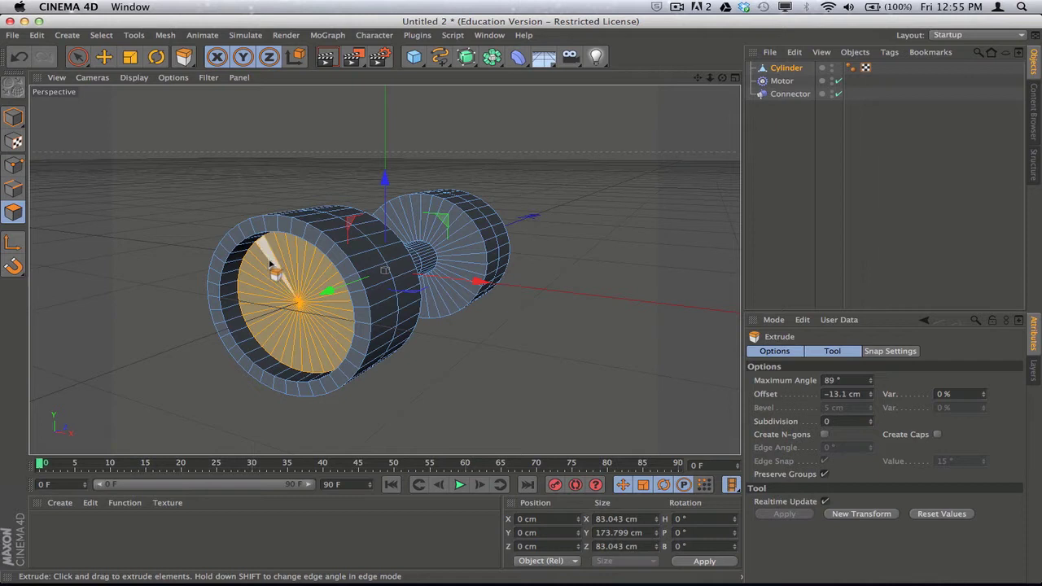
Step: Leave extruding with the Move tool and examine the recessed wheels and the Connector, Motor and Cylinder objects
click(84, 62)
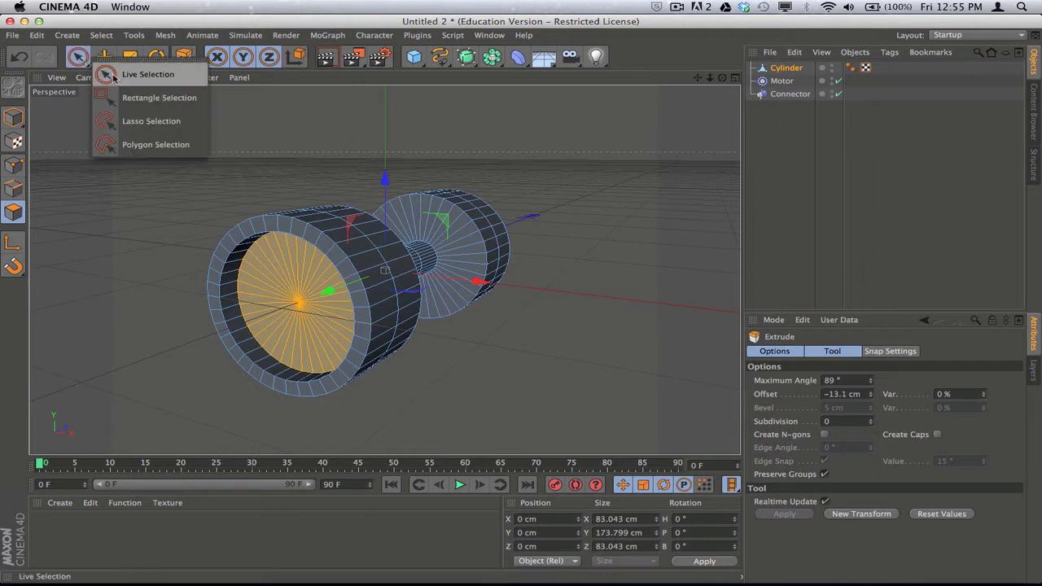
click(104, 56)
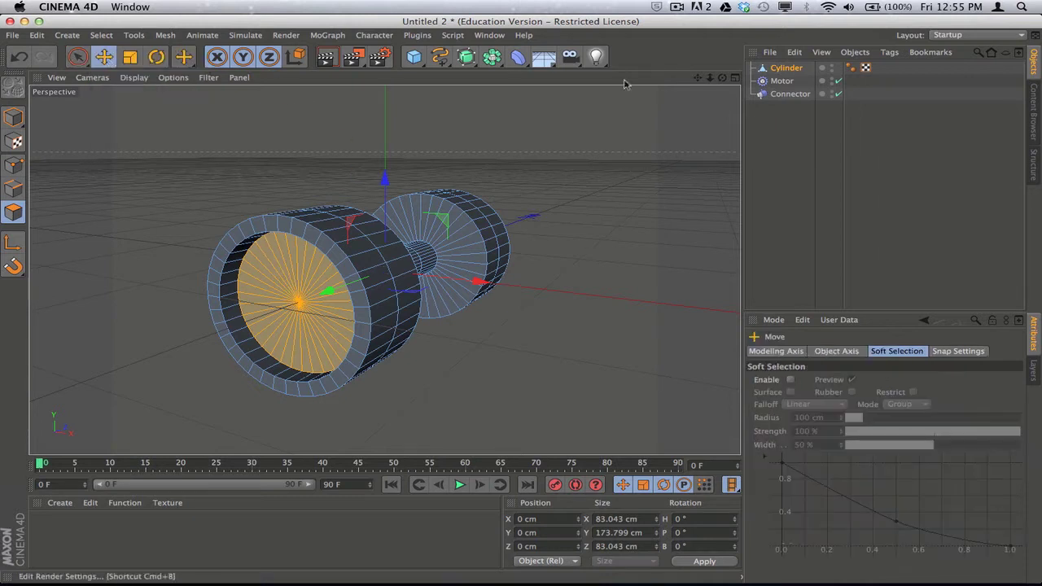
click(780, 137)
drag(723, 78, 384, 268)
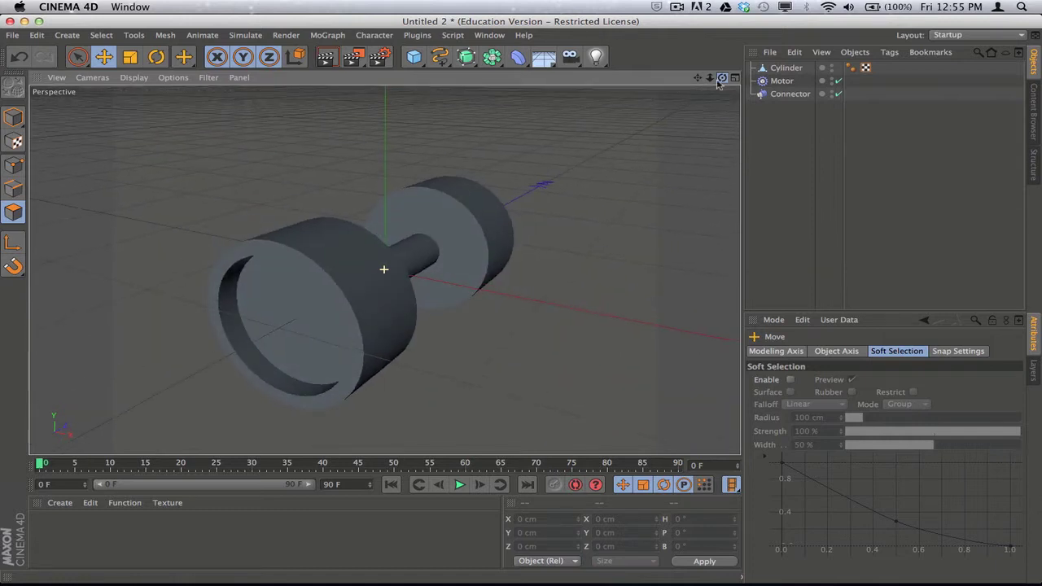
click(55, 77)
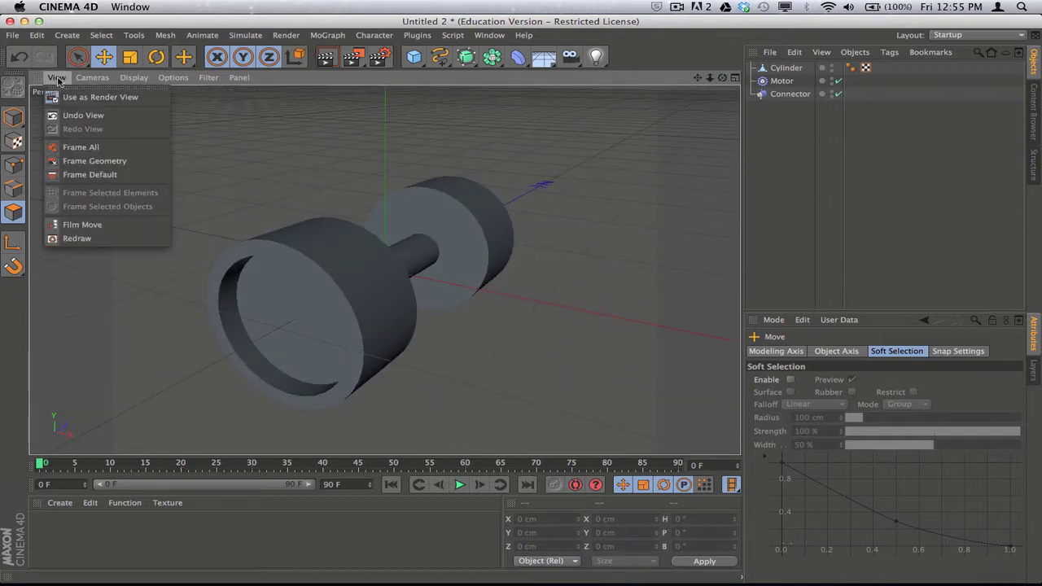
click(80, 147)
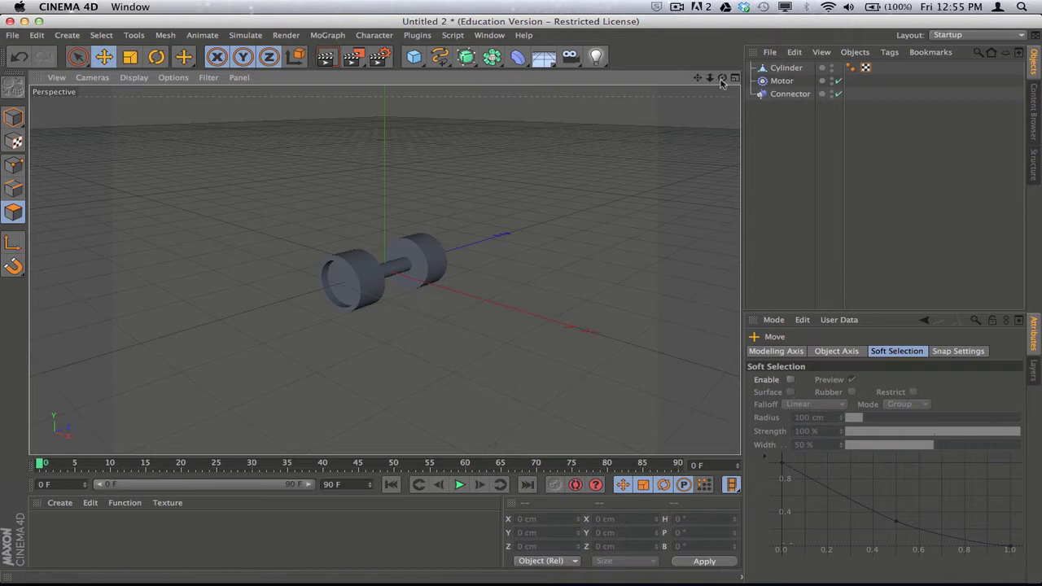
scroll(385, 269, up, 5)
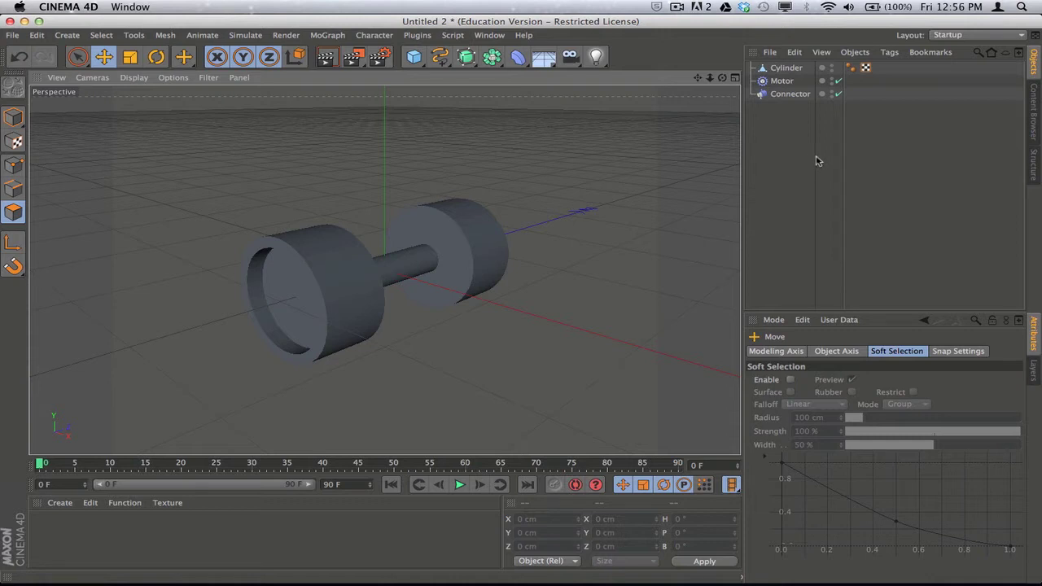
click(786, 94)
click(782, 80)
click(786, 67)
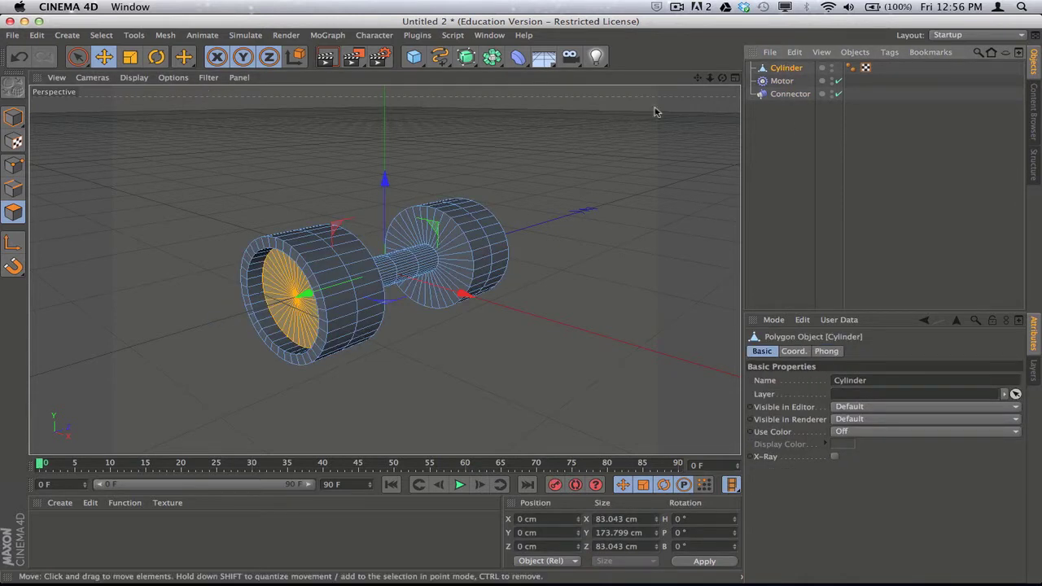
click(570, 102)
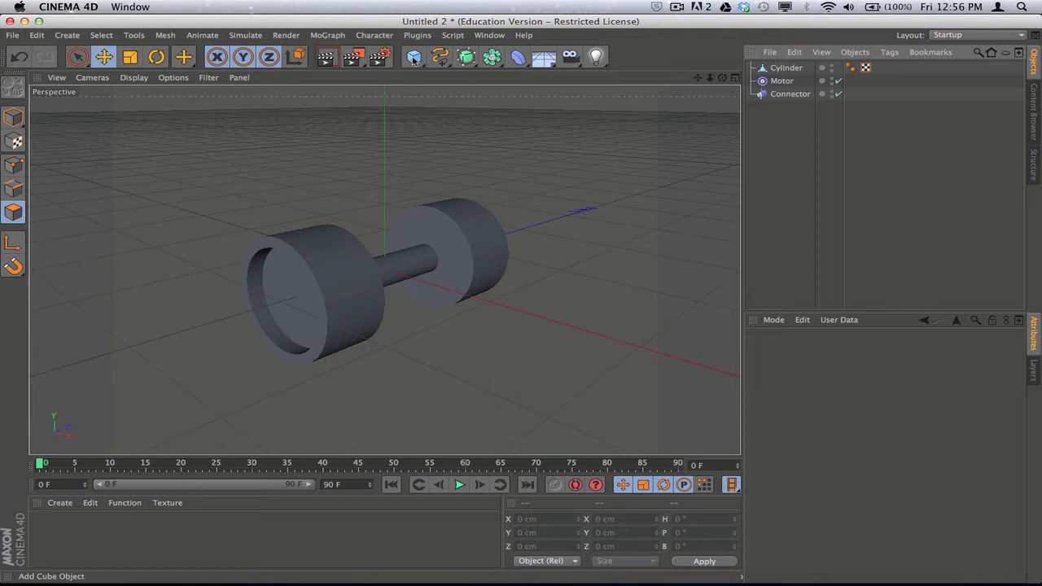
Step: Add a cube and, in Model mode, size it 250 cm in X and 50 cm in Y
drag(414, 56, 588, 84)
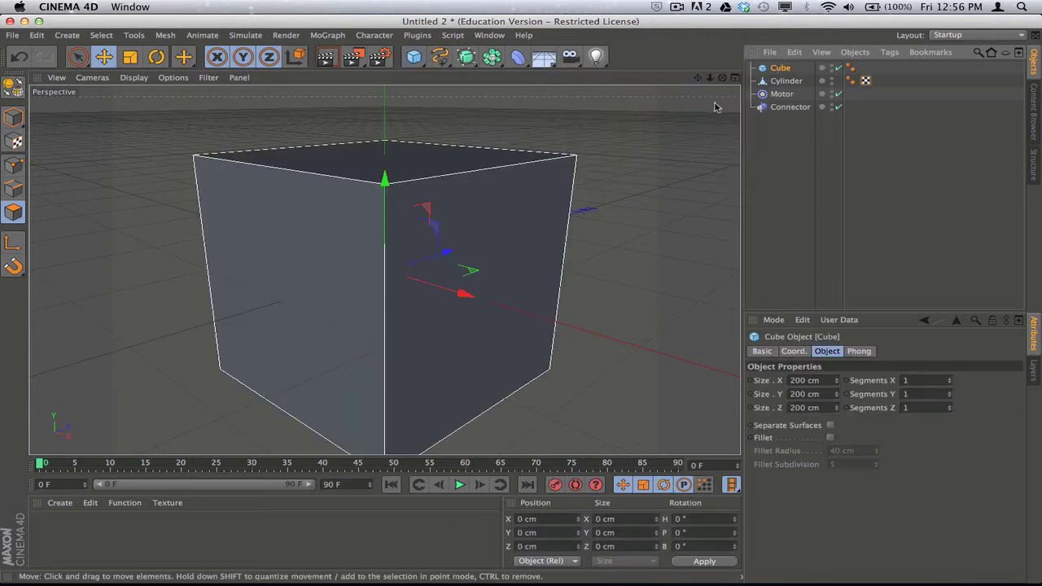
click(17, 101)
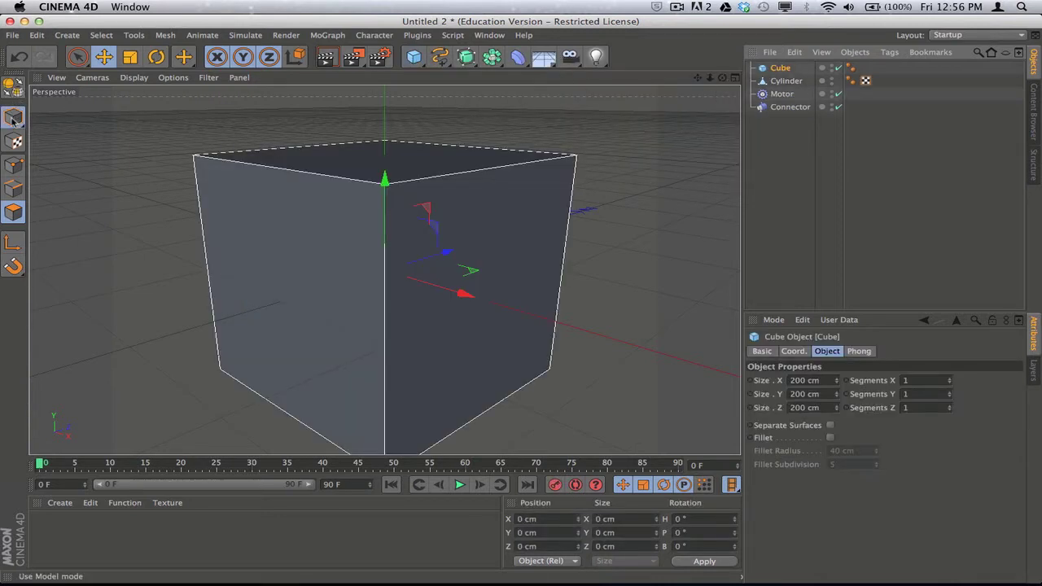
drag(386, 169, 385, 248)
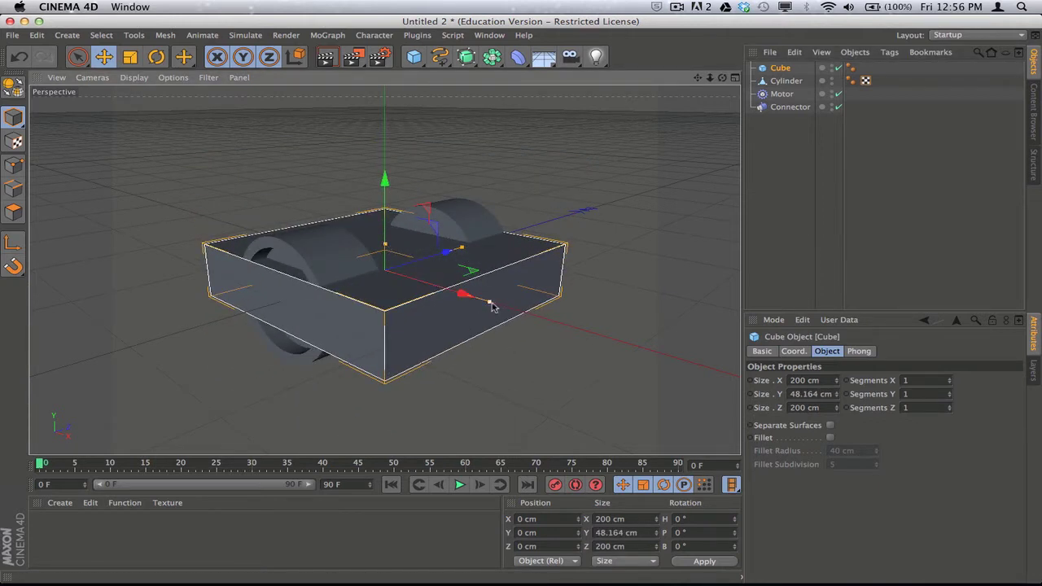
drag(490, 302, 525, 317)
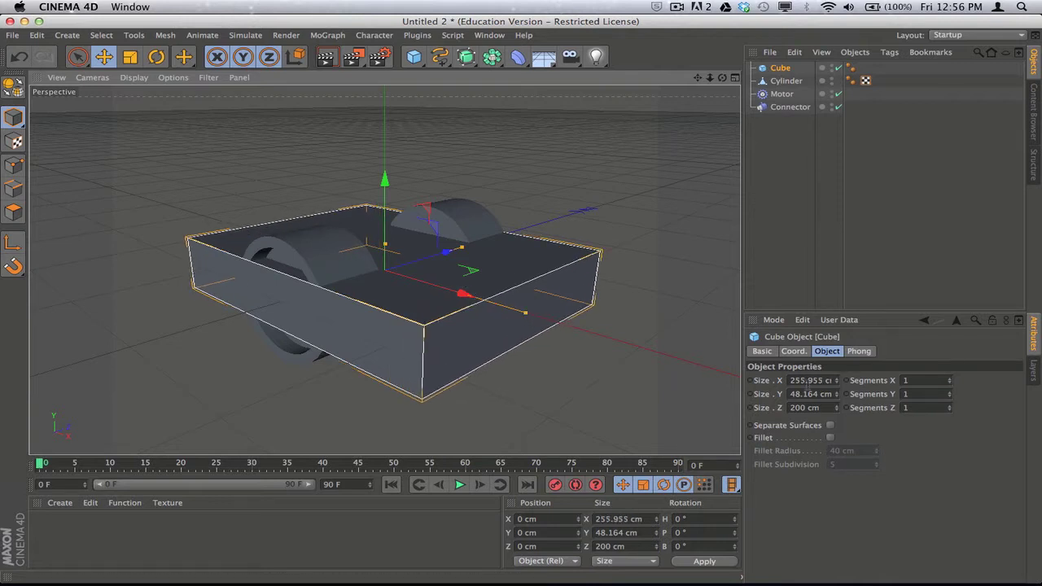
double_click(807, 381)
text(250)
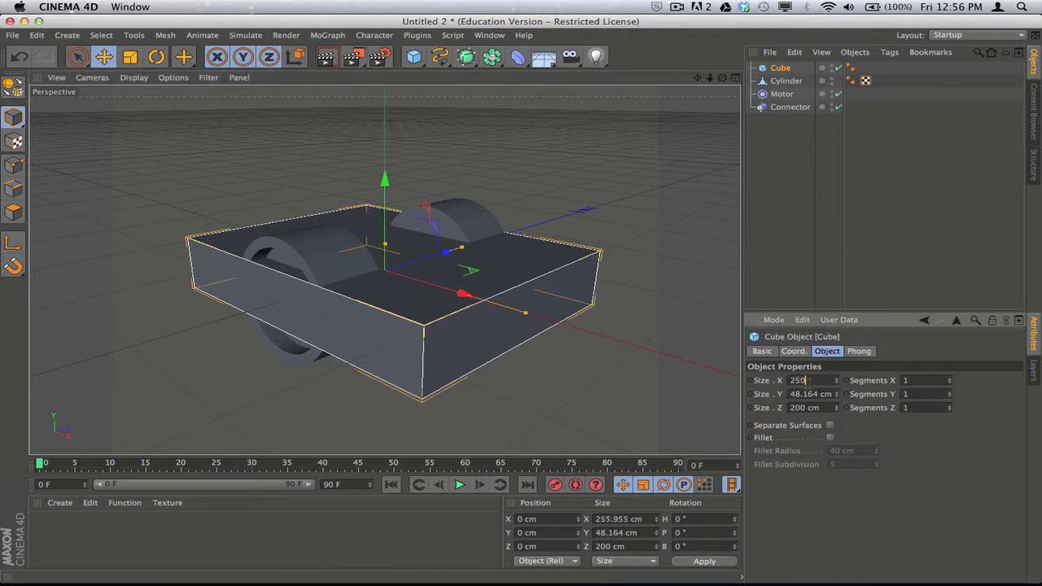
key(Tab)
text(50)
key(Return)
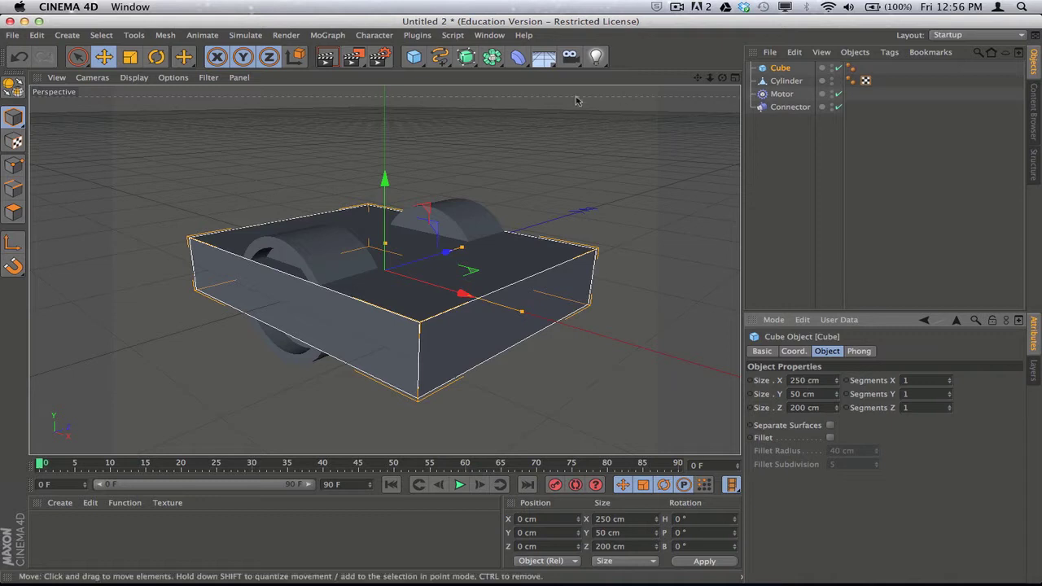
Step: Move the cube above the wheels to about 89.7 cm in Y and offset it 80 cm in X
drag(385, 181, 383, 101)
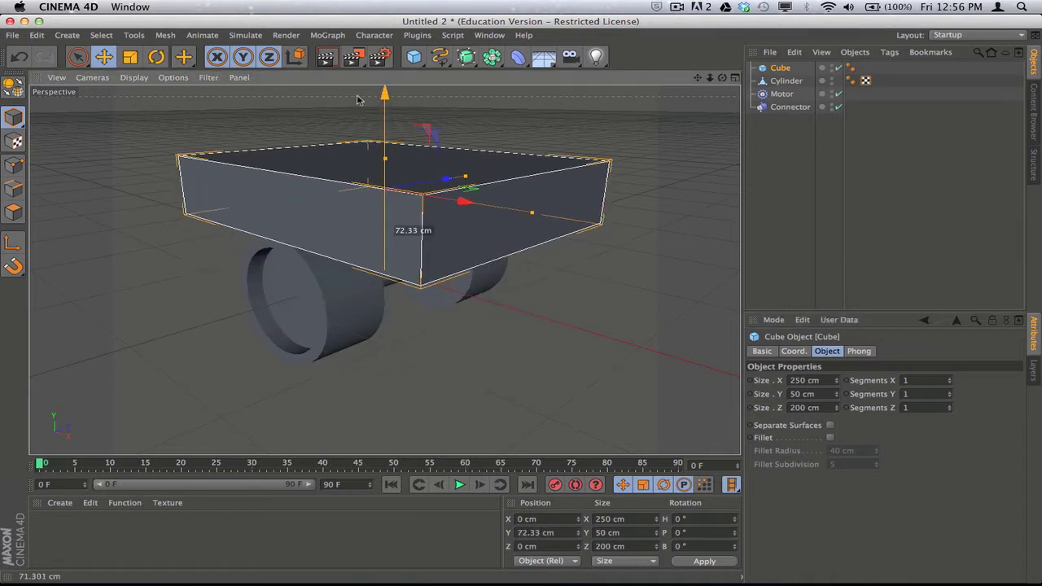
click(734, 79)
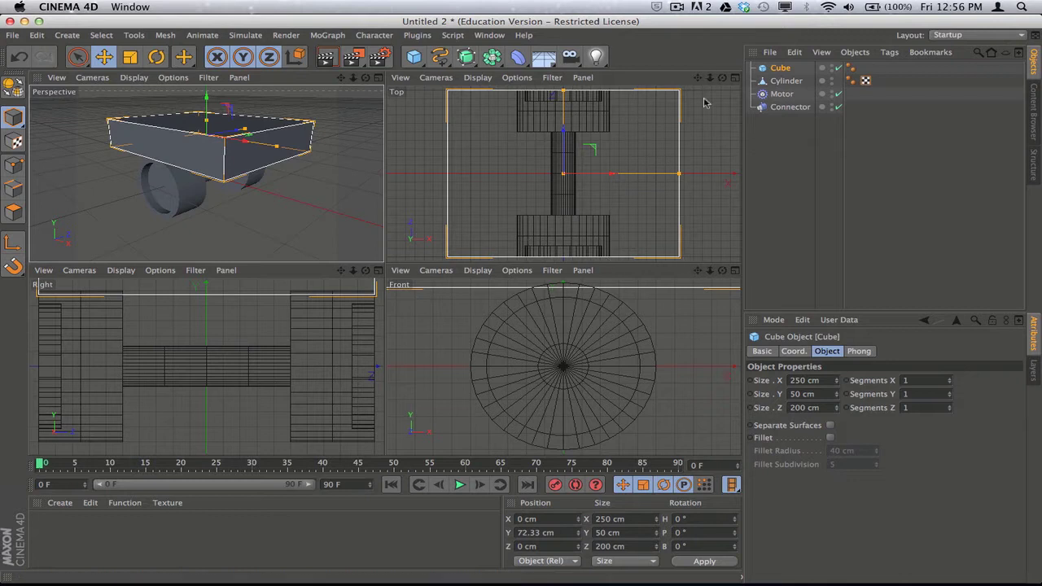
drag(710, 271, 692, 273)
drag(563, 366, 561, 365)
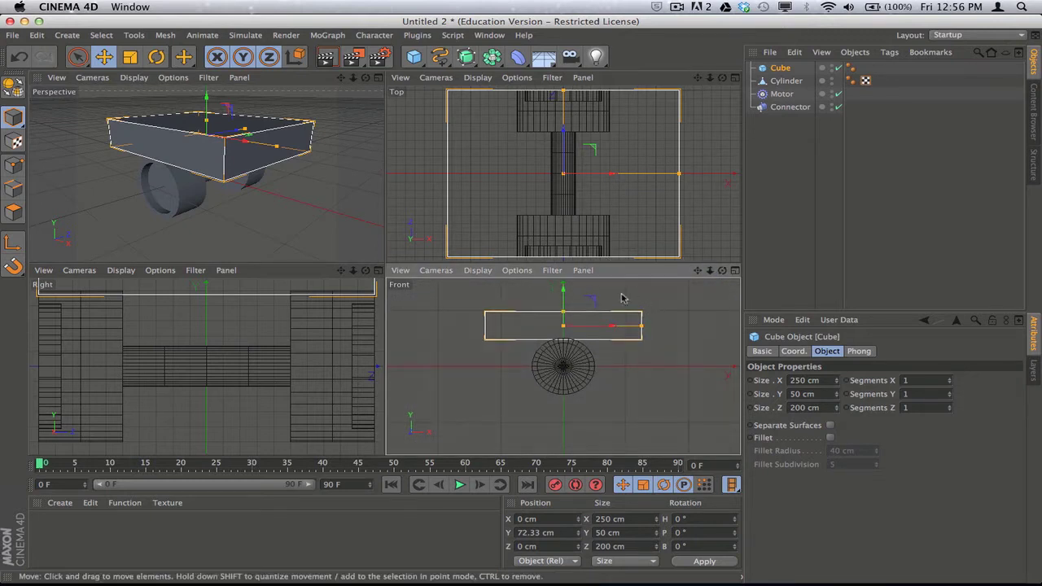
drag(563, 301, 563, 292)
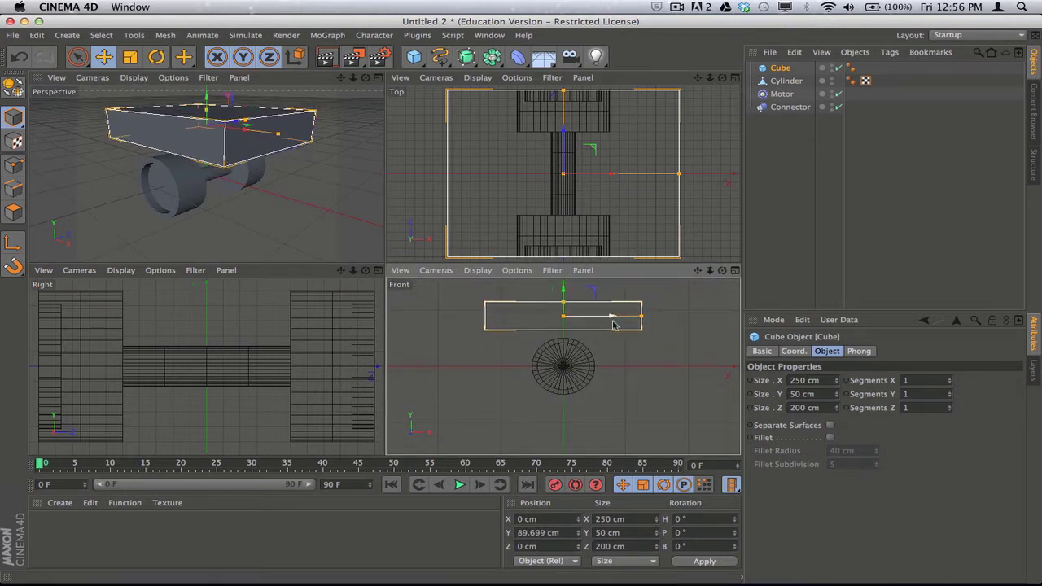
drag(616, 316, 658, 324)
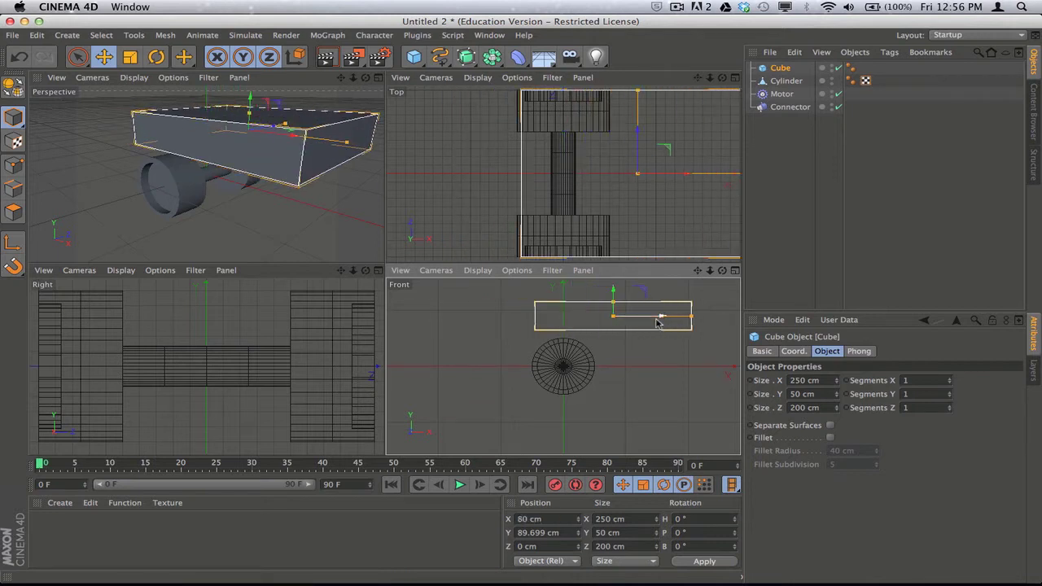
Step: Set the cube's Y size to 40 cm and raise it to about 99.7 cm in Y
click(792, 394)
text(40)
key(Return)
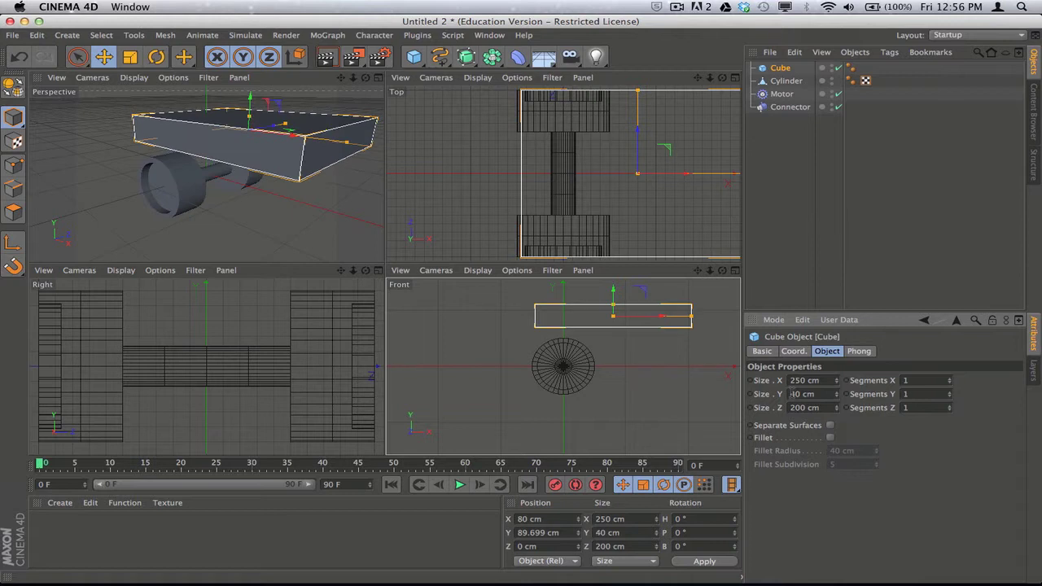
drag(248, 99, 249, 95)
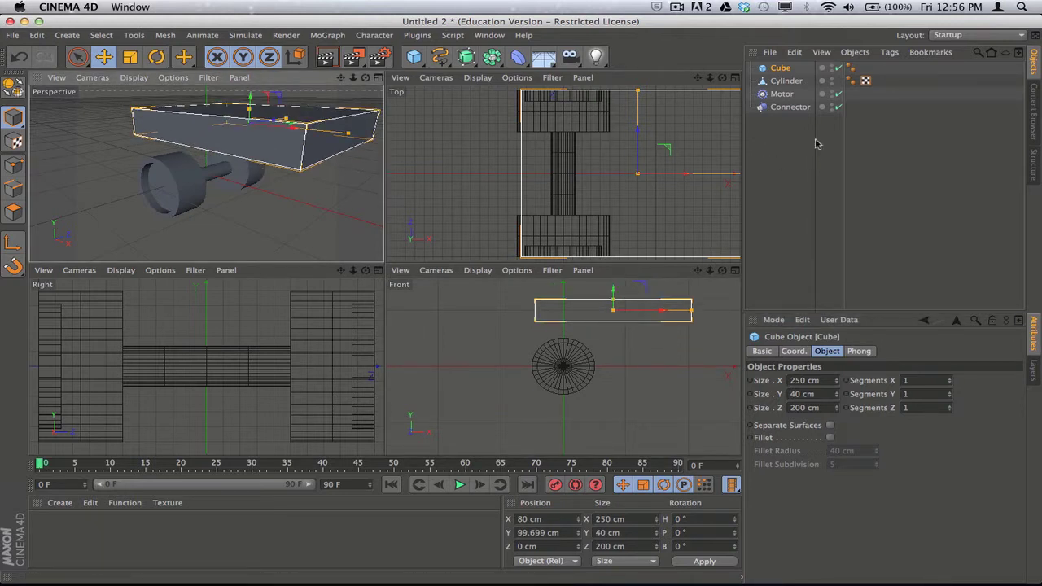
scroll(207, 173, down, 4)
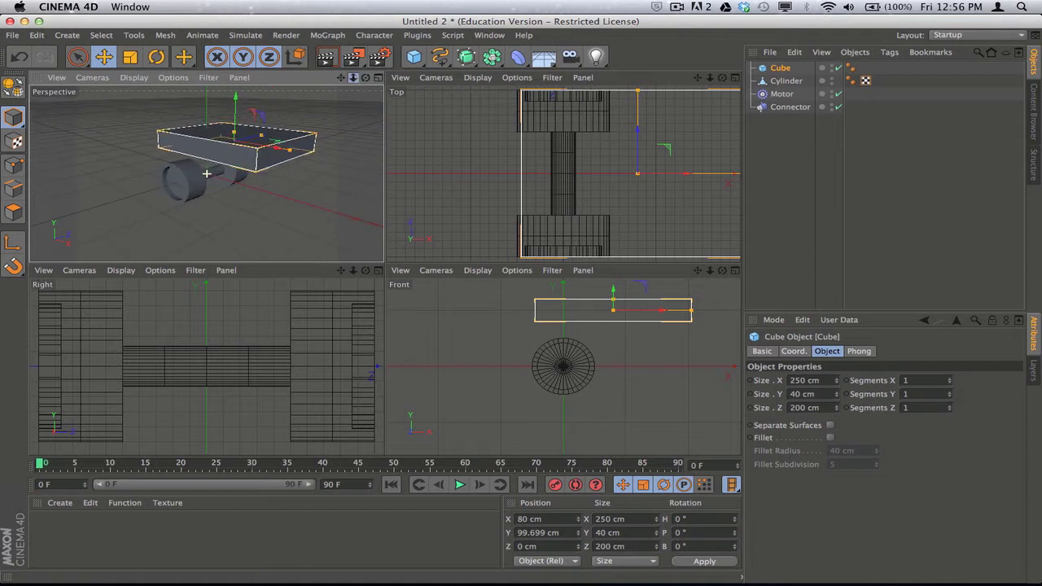
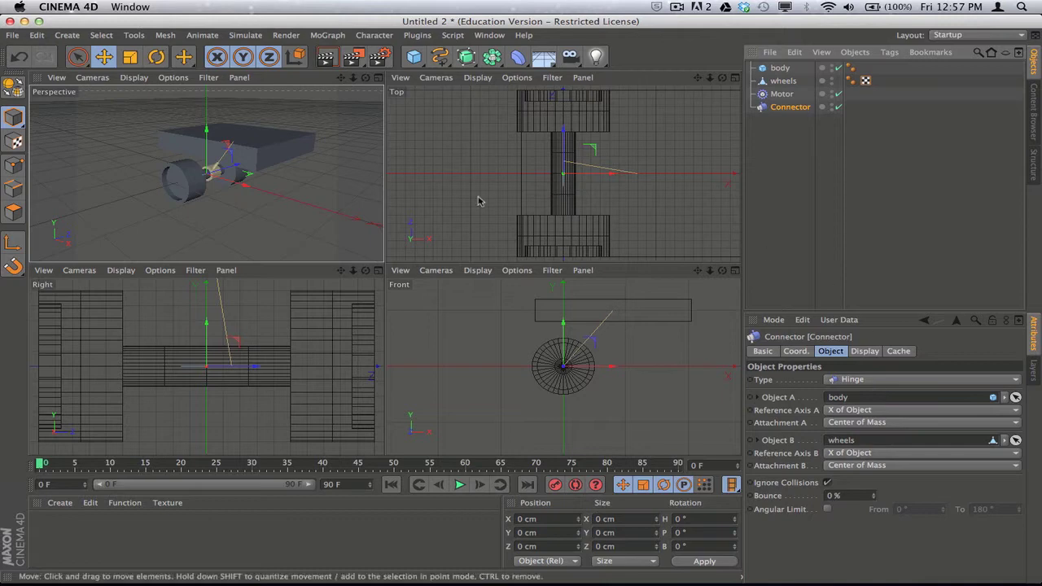
Step: Assign the wheels object as Object A of the Motor
click(378, 78)
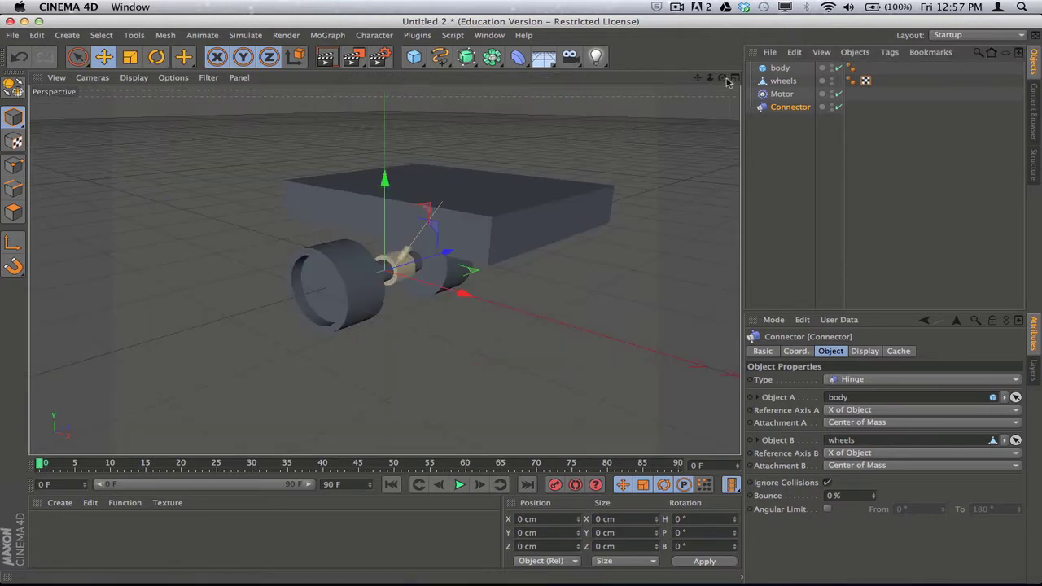
drag(722, 77, 533, 81)
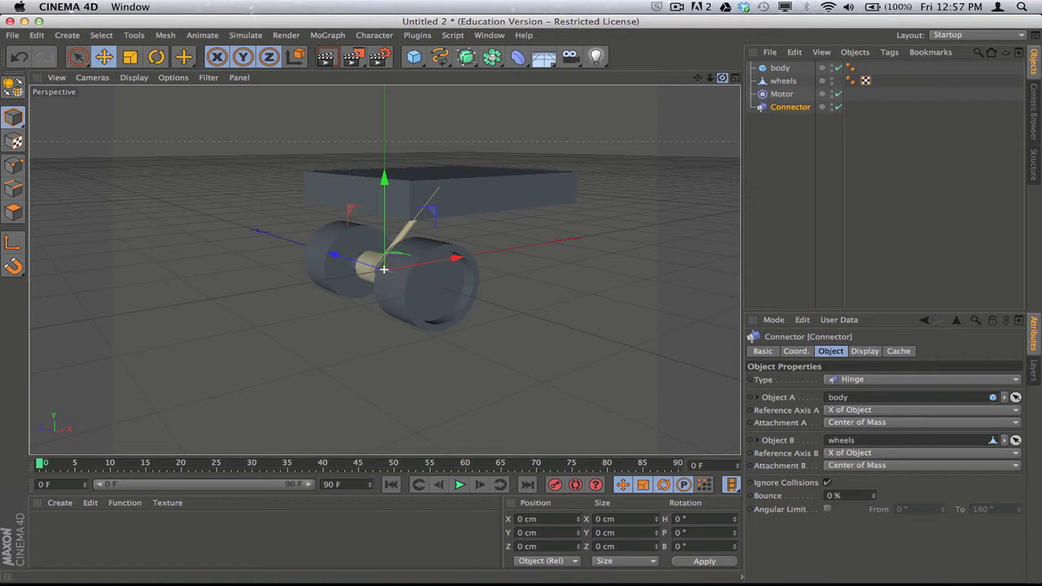
alt+drag(384, 268, 384, 269)
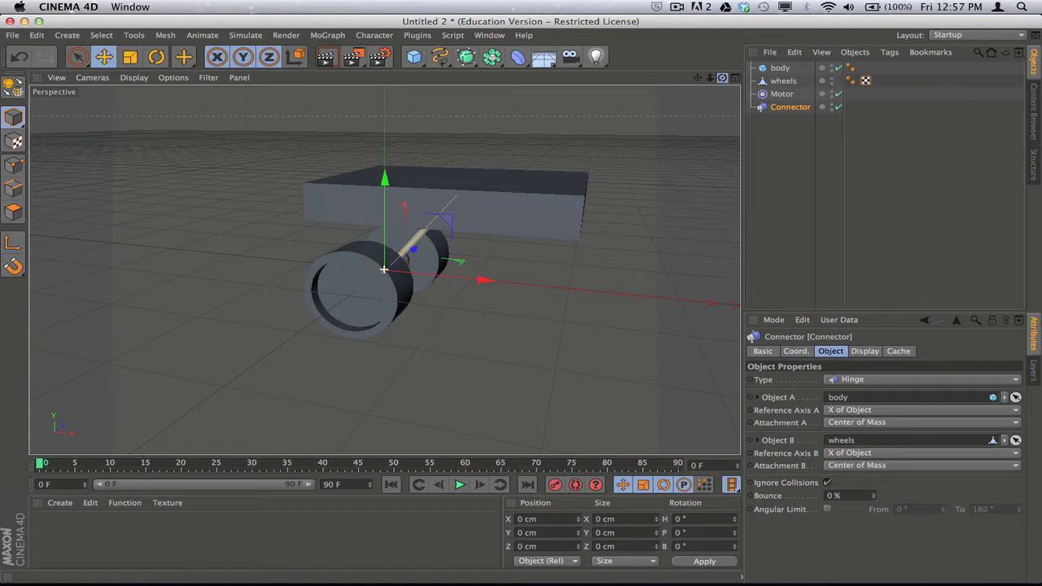
alt+drag(383, 269, 383, 269)
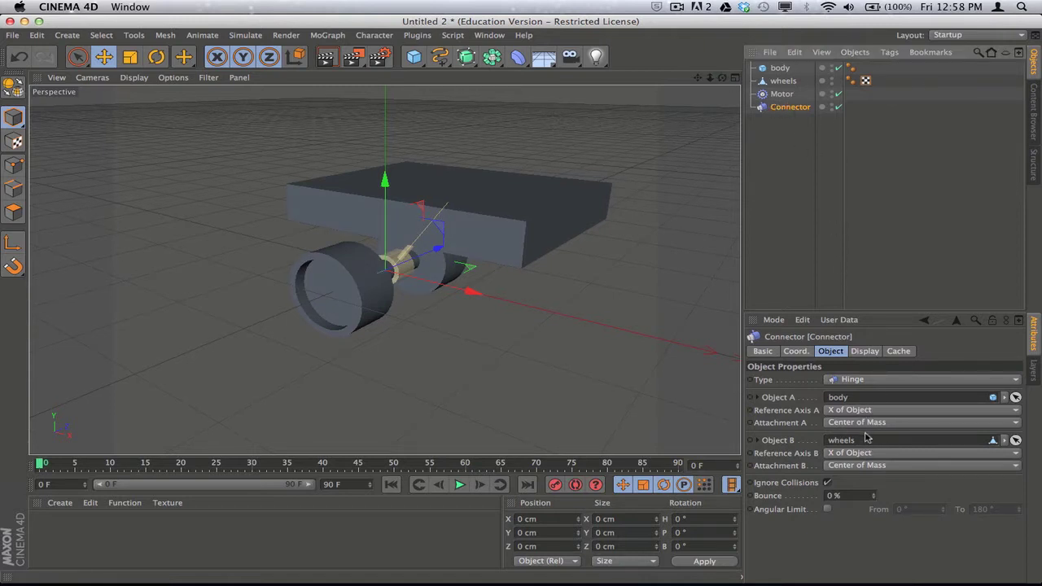
click(784, 95)
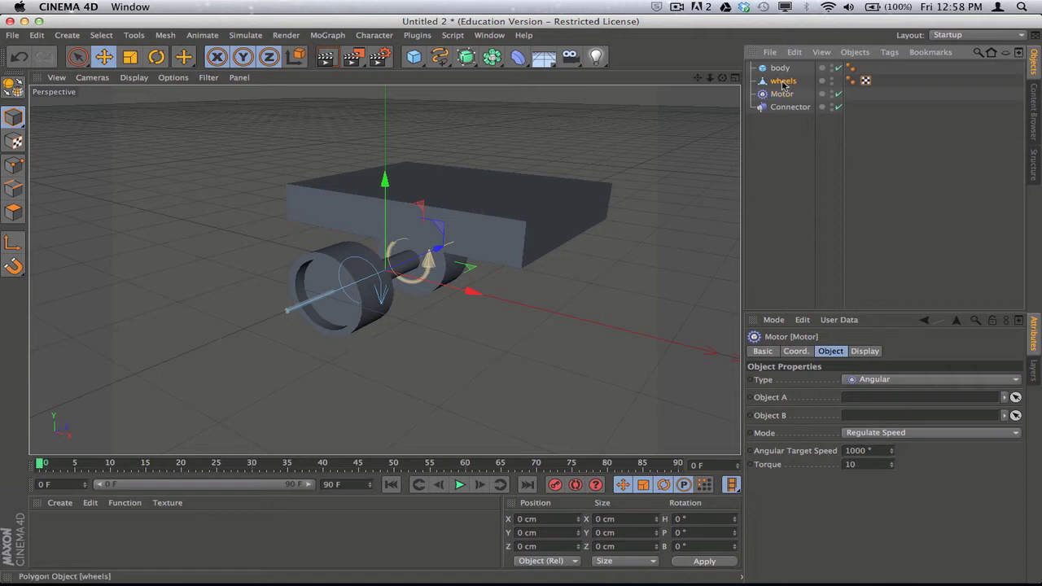
drag(783, 84, 865, 399)
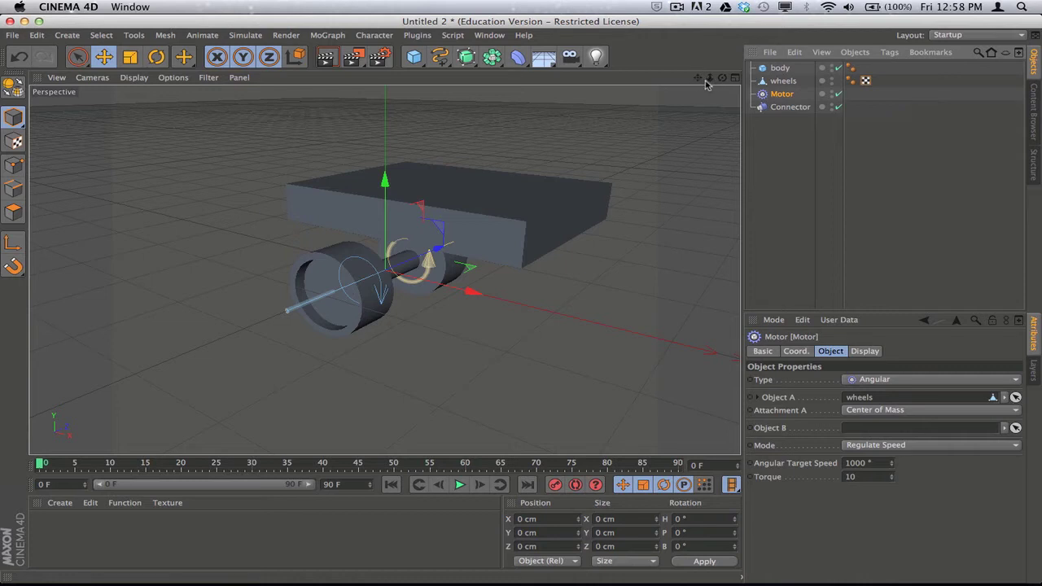
click(788, 159)
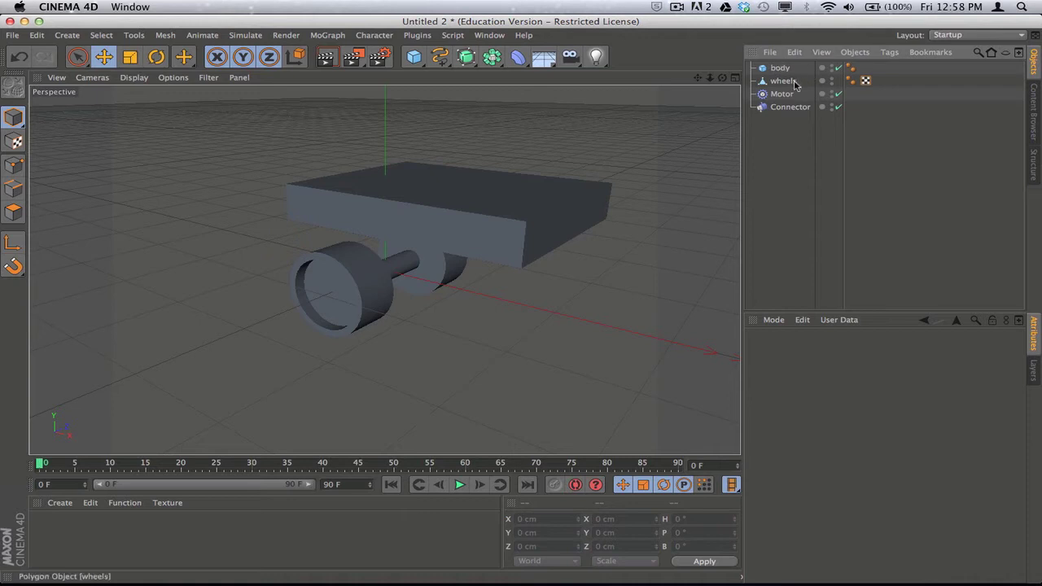
Step: Add a plane as the ground and set its width and height to 2000 cm each
scroll(384, 270, down, 2)
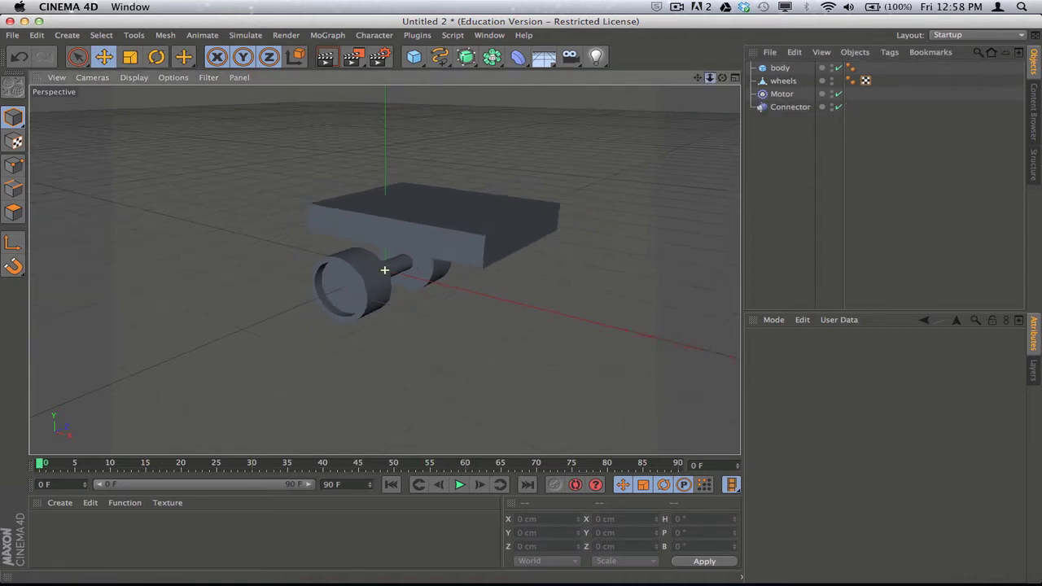
scroll(384, 269, up, 1)
scroll(384, 269, down, 1)
click(417, 56)
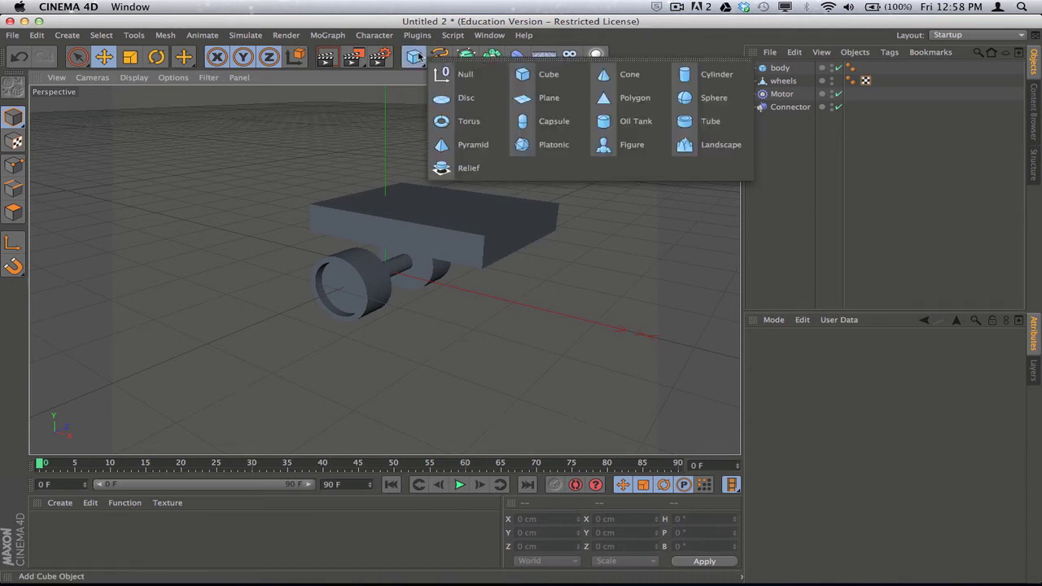
click(546, 98)
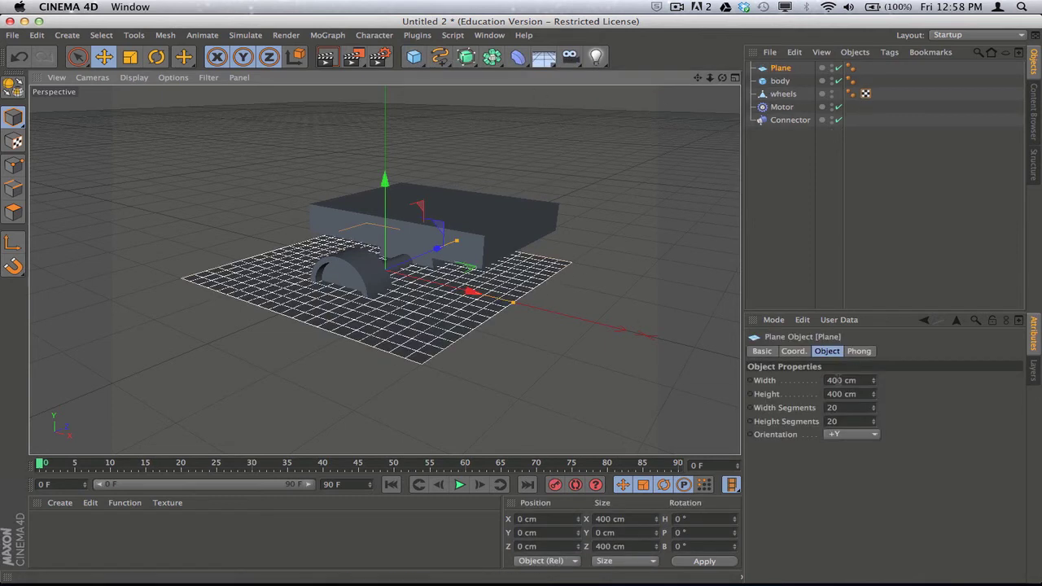
double_click(843, 381)
text(200)
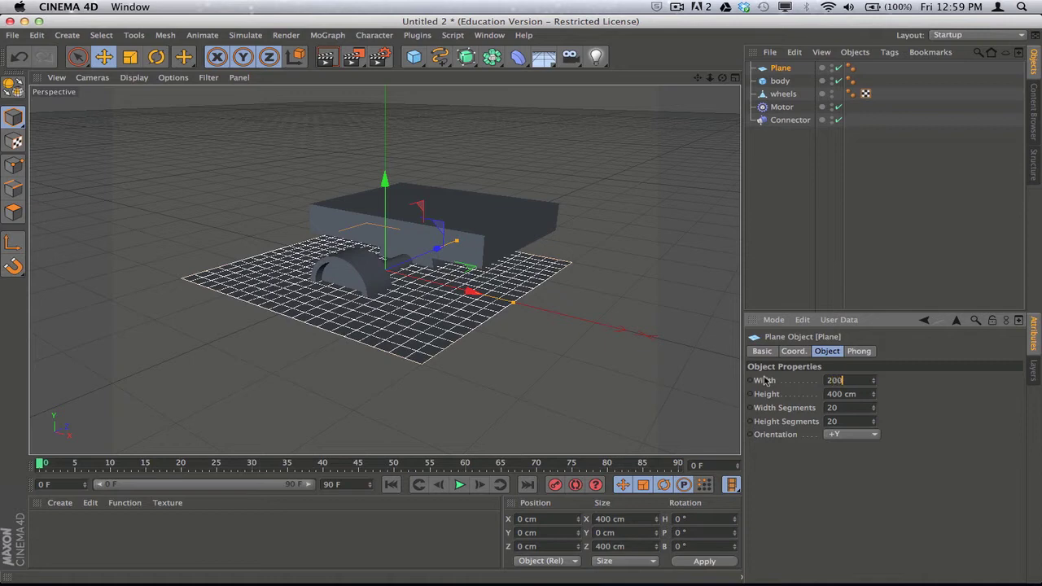
text(0)
key(Tab)
text(200)
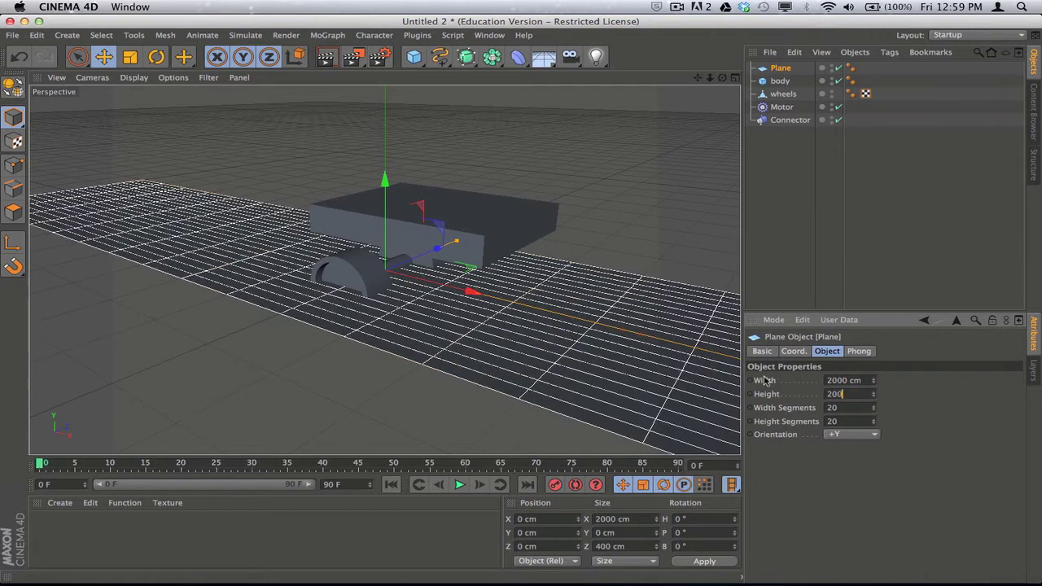
text(0)
key(Return)
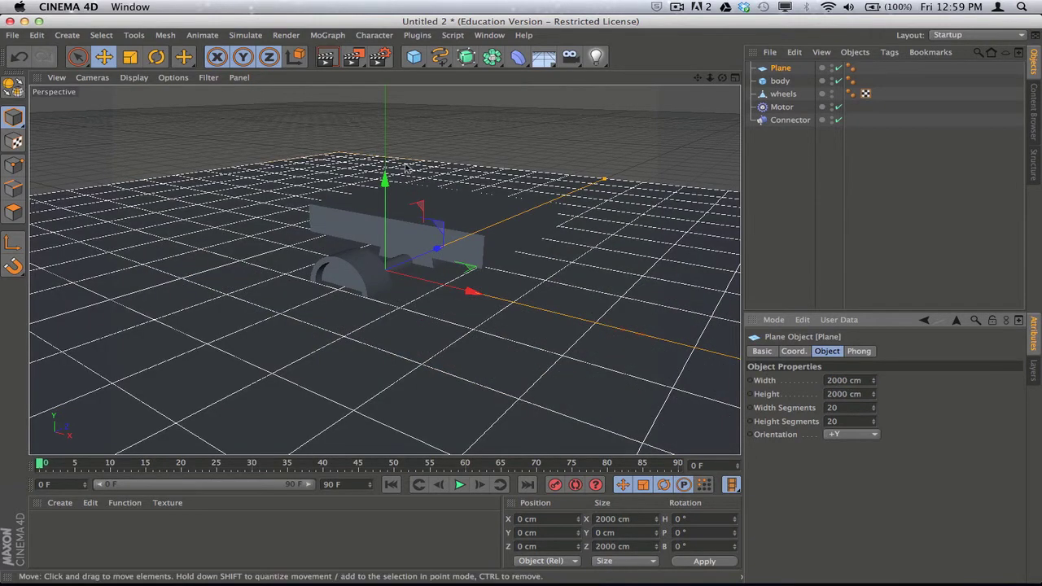
Step: Lower the plane to -50 cm in Y and check in the front view that it meets the underside of the wheels
drag(386, 179, 390, 215)
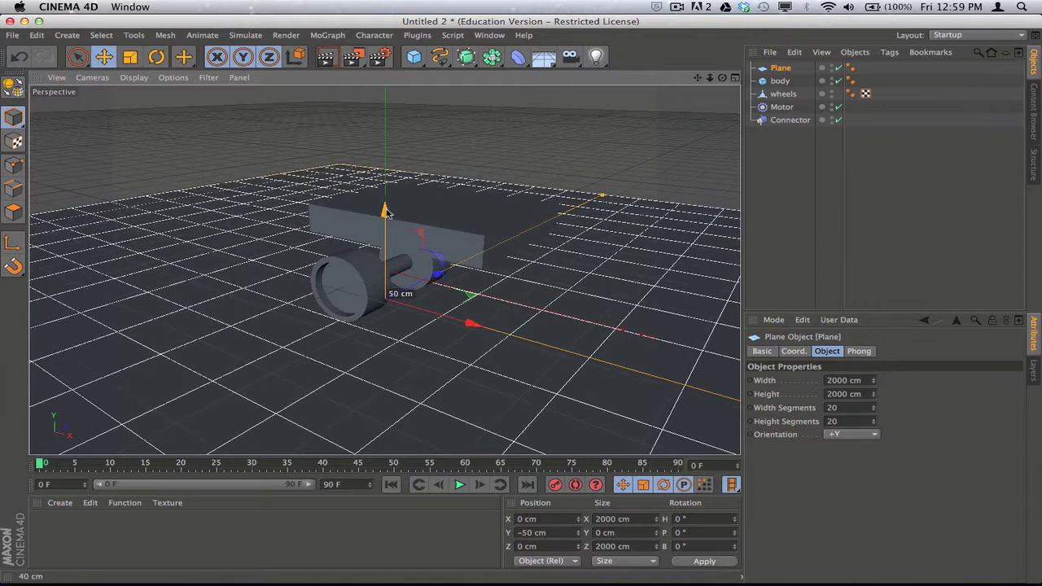
click(735, 78)
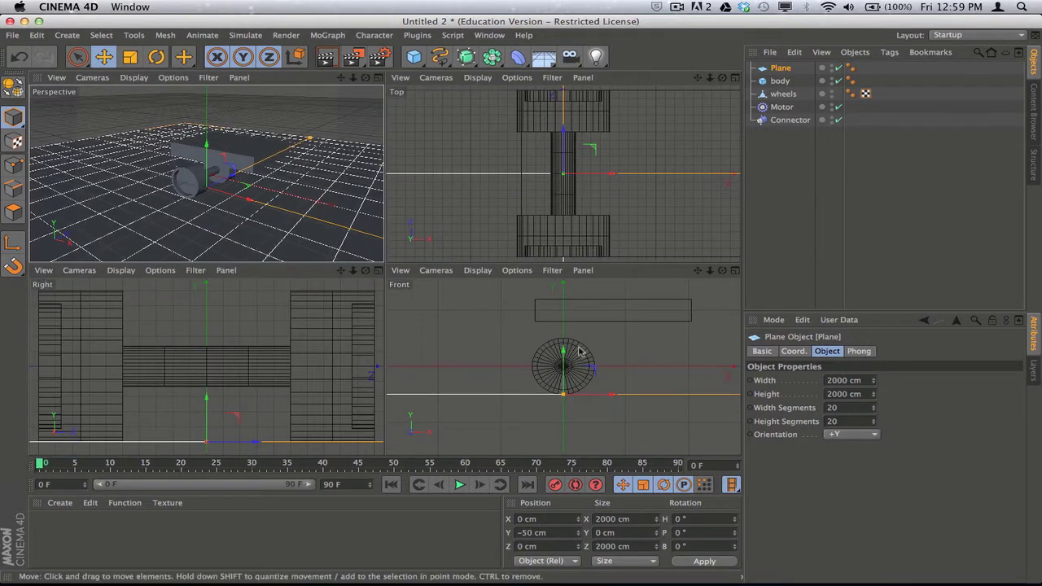
click(378, 78)
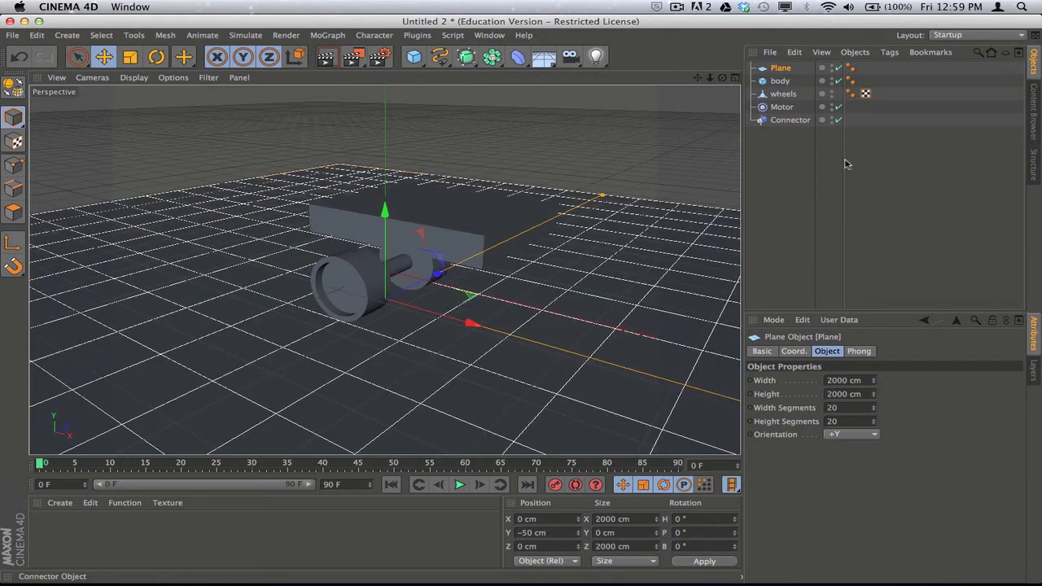
click(736, 77)
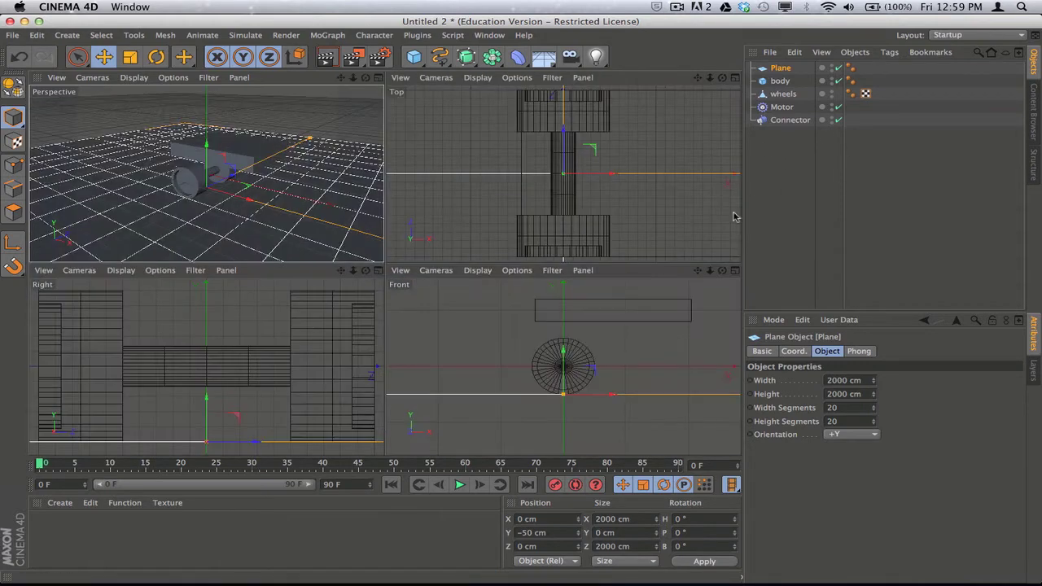
click(737, 277)
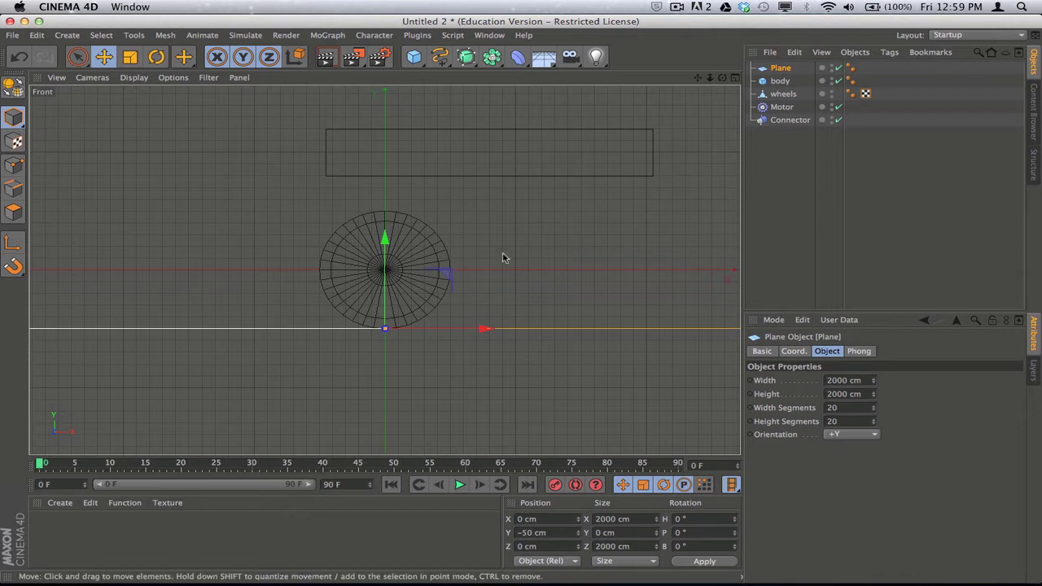
click(762, 208)
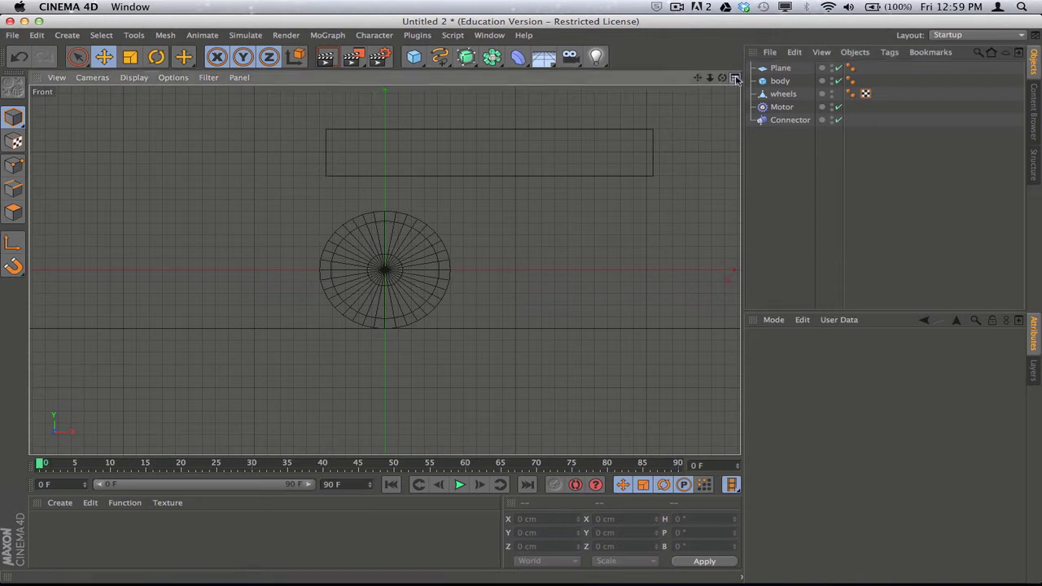
click(736, 78)
click(377, 78)
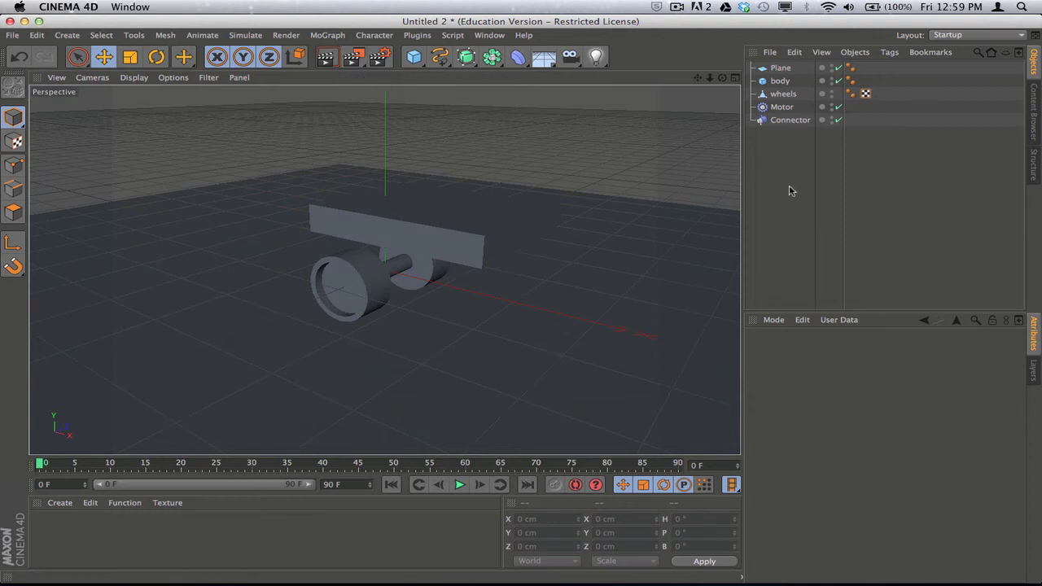
Step: Add a Collider Body simulation tag to the plane
click(781, 69)
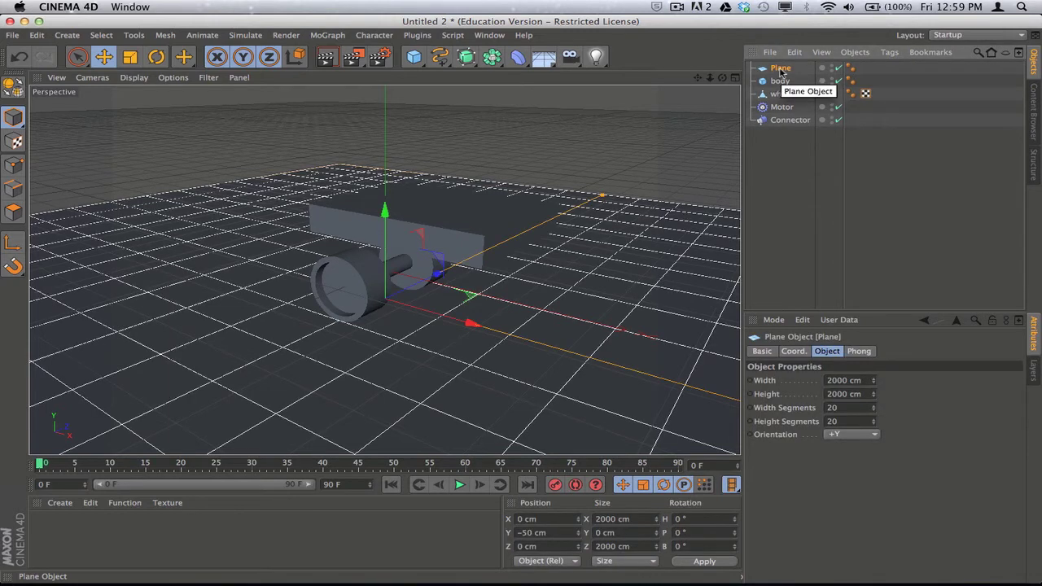
right_click(780, 73)
mouse_move(809, 79)
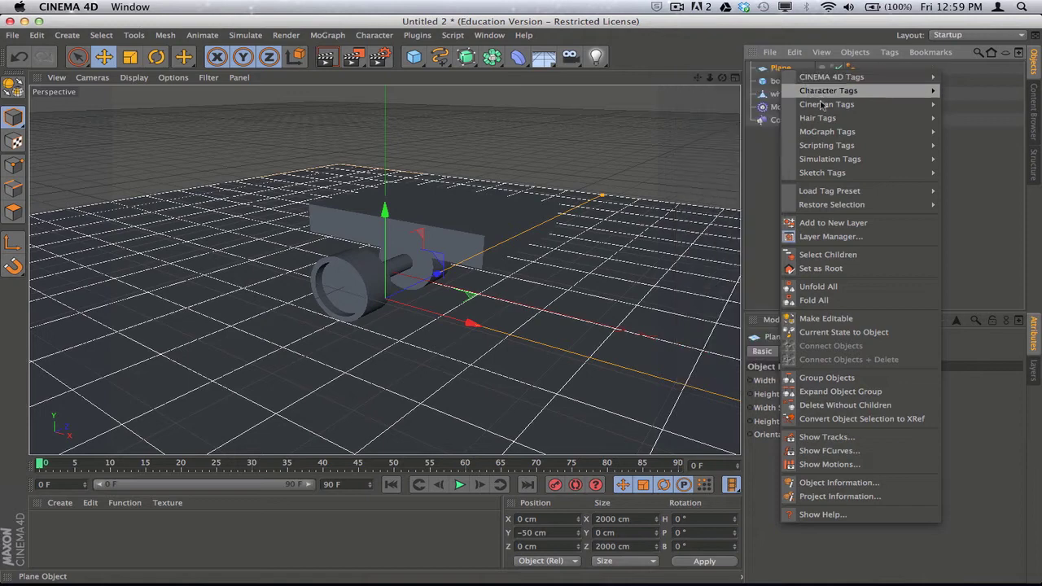
mouse_move(833, 160)
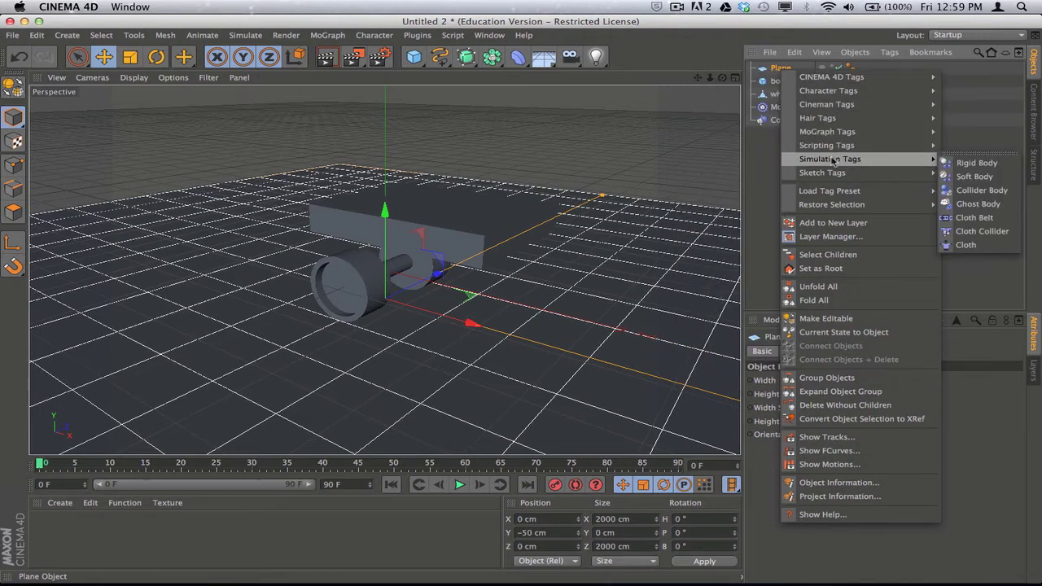
click(983, 191)
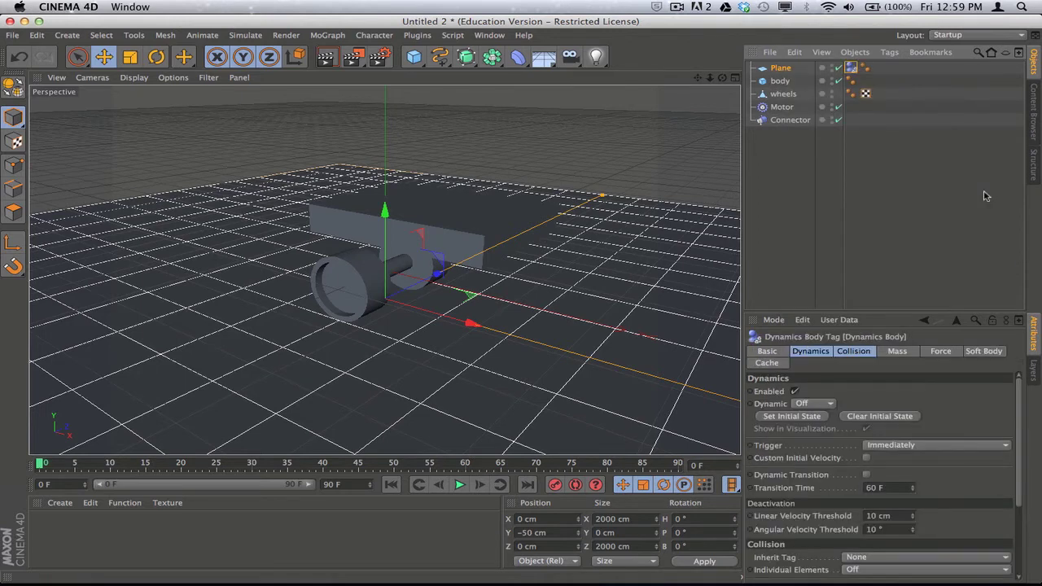
Step: Add a Rigid Body simulation tag to the body object and another to the wheels object
click(781, 82)
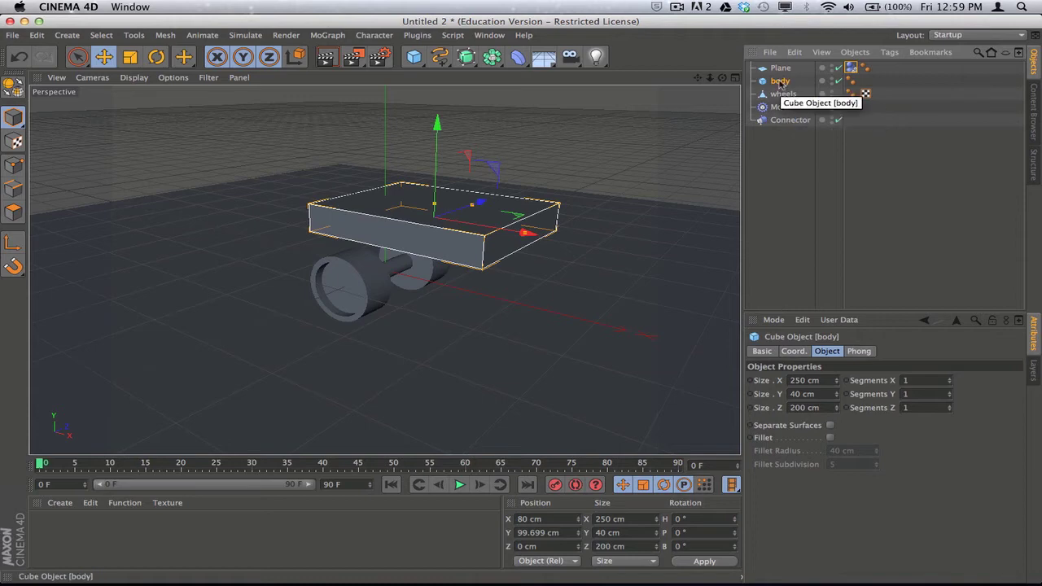
right_click(780, 83)
mouse_move(847, 172)
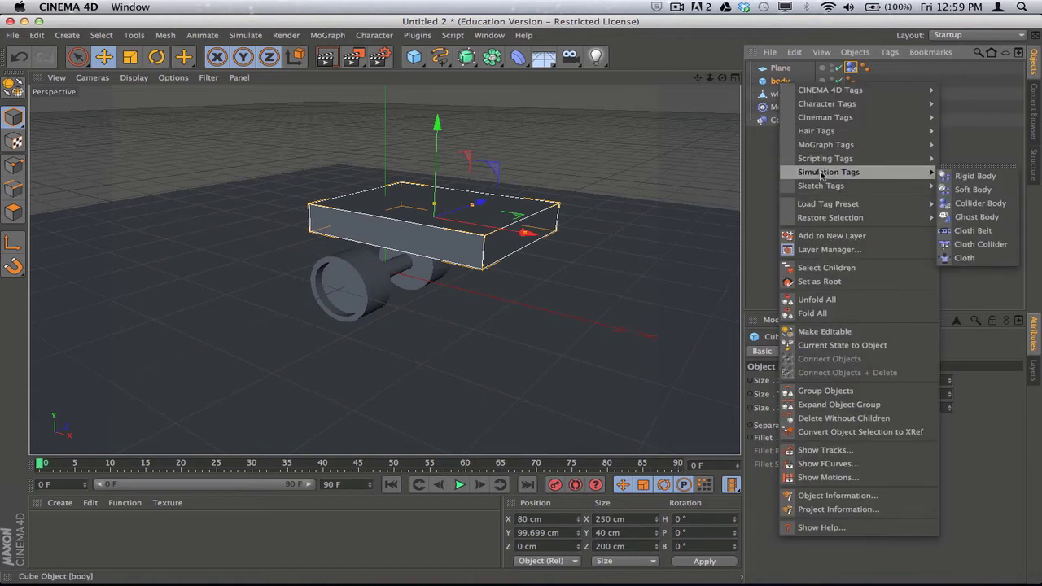
click(966, 186)
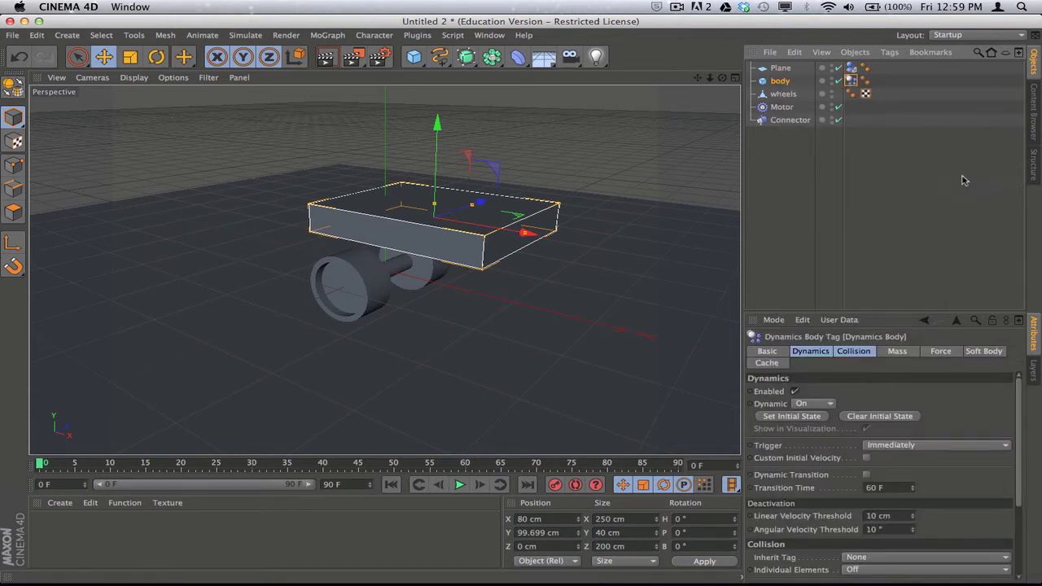
right_click(783, 96)
mouse_move(843, 187)
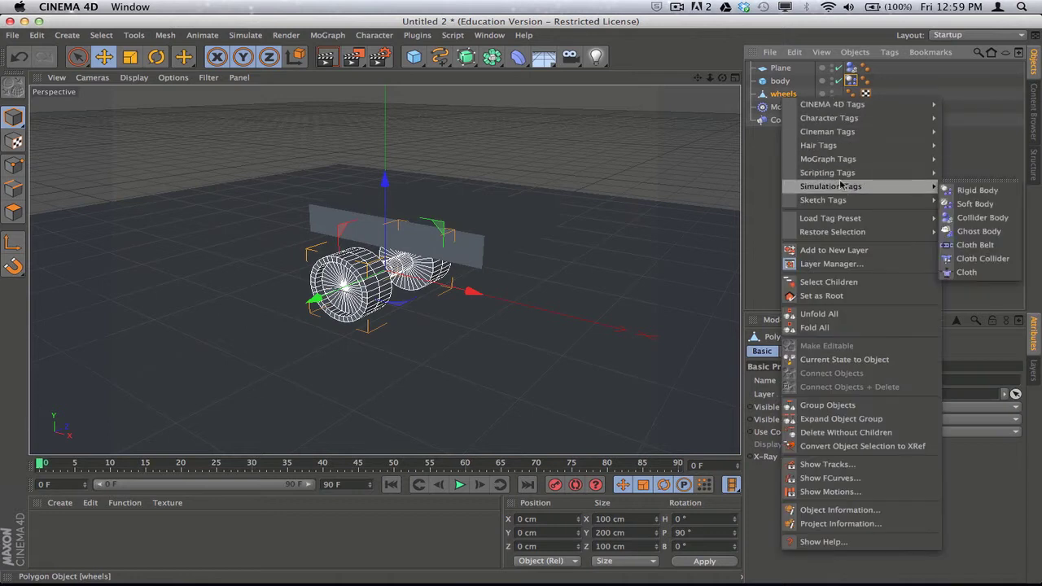
click(965, 190)
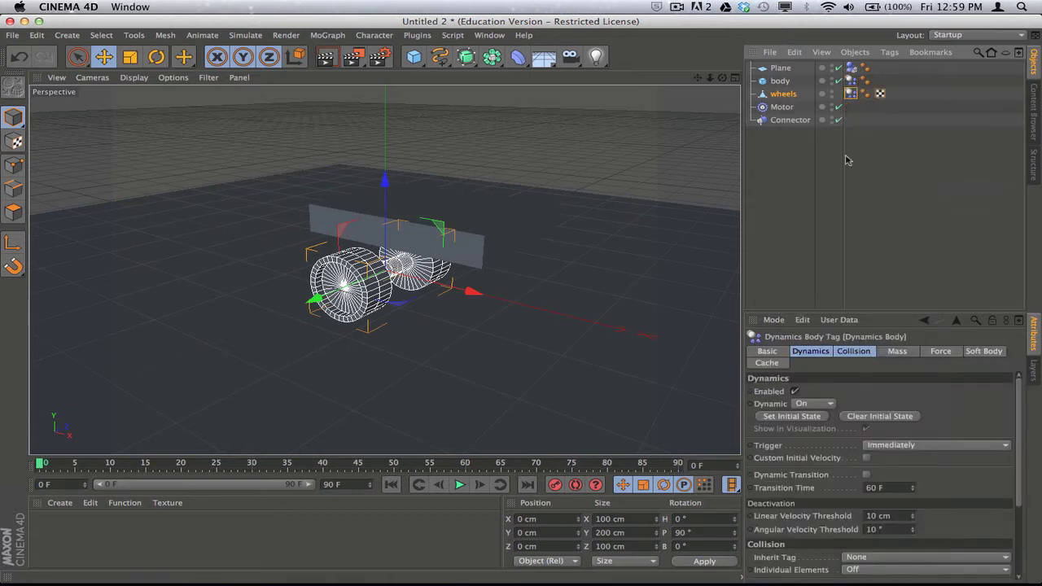
click(796, 155)
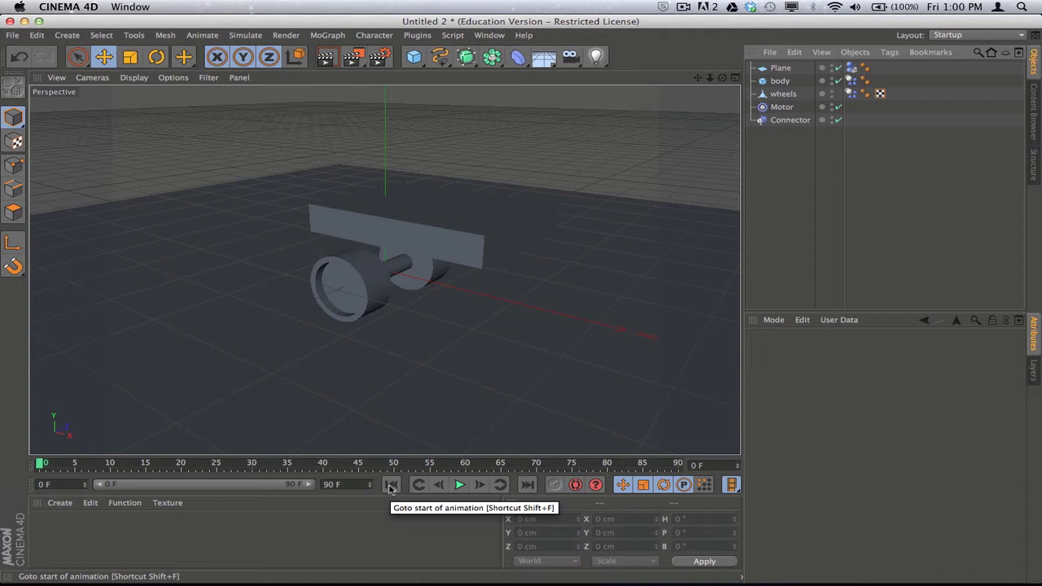
Step: Play the simulation twice, the second time with the wheels selected, returning to the first frame after each run
click(461, 485)
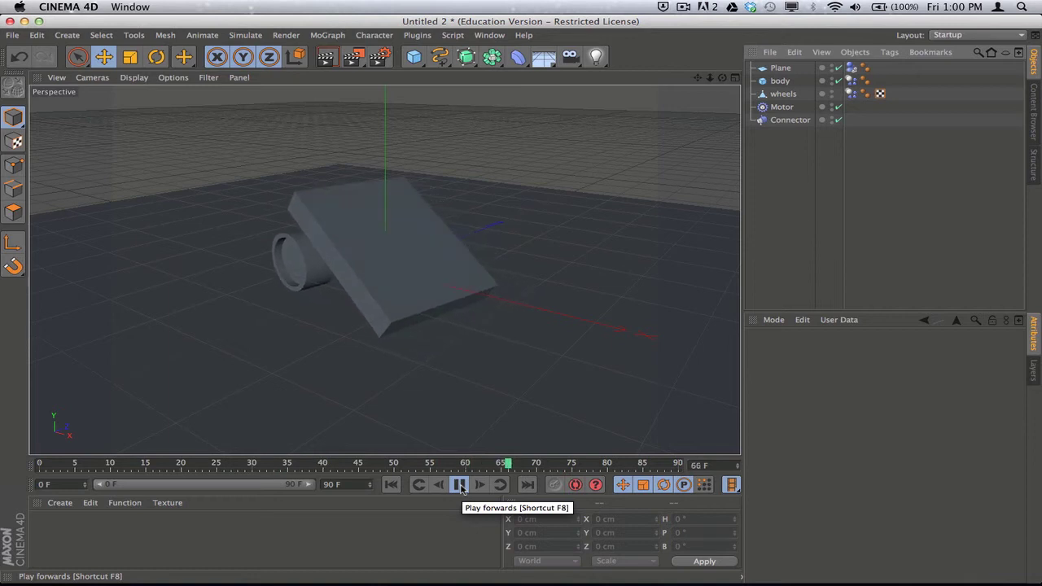
click(460, 485)
click(391, 485)
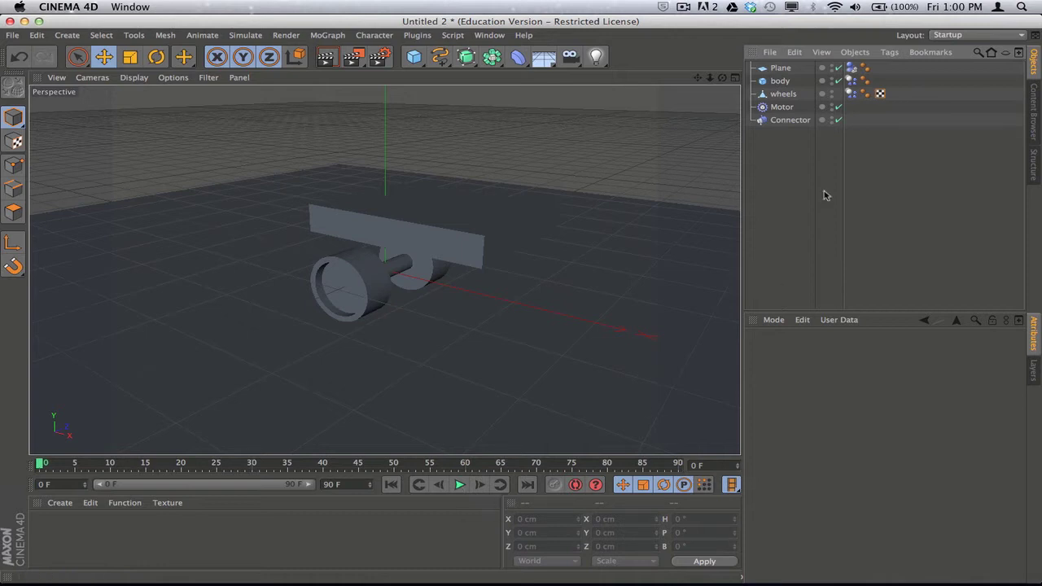
click(783, 94)
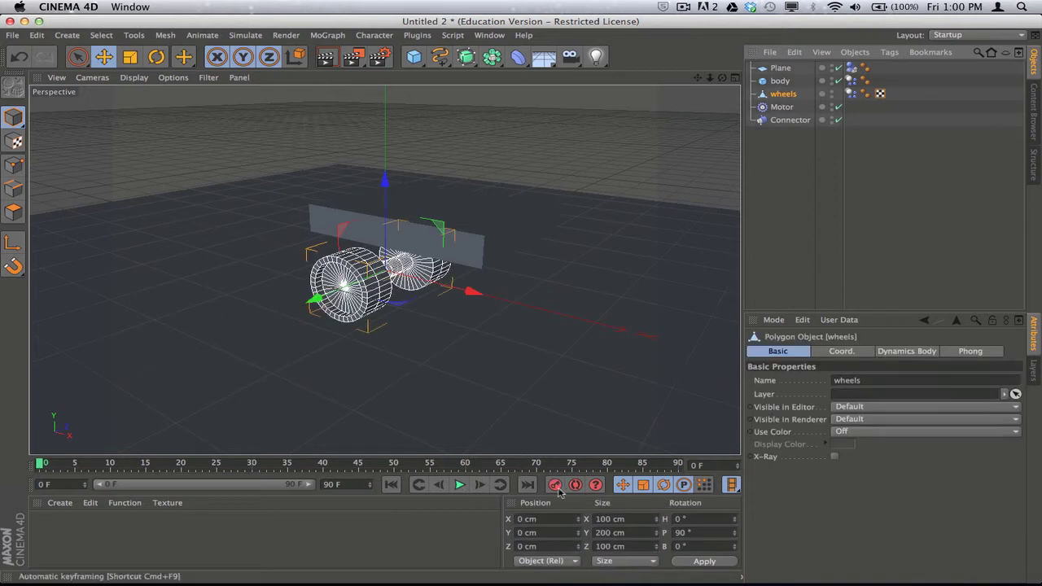
click(459, 485)
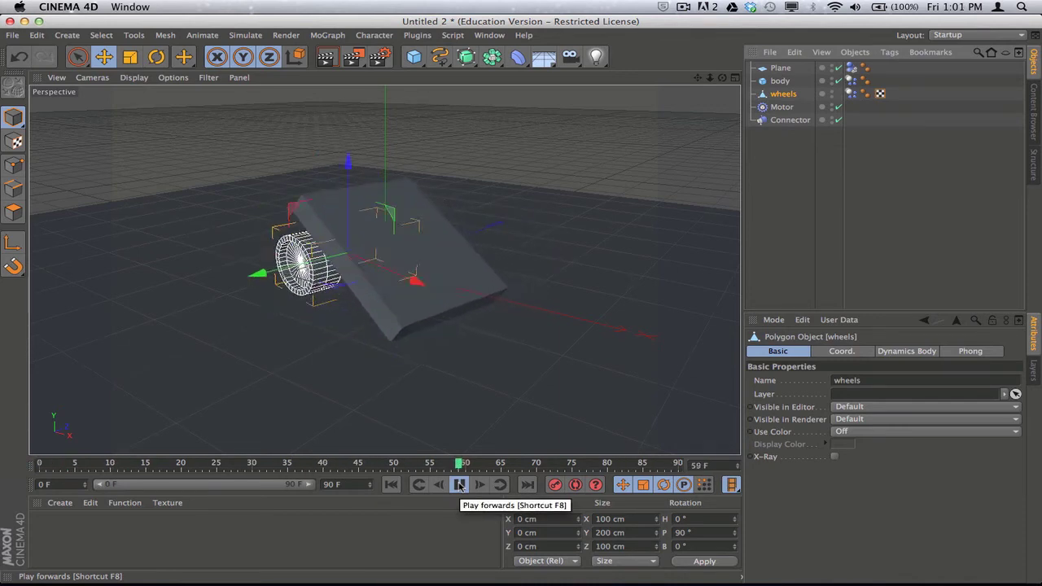
click(459, 485)
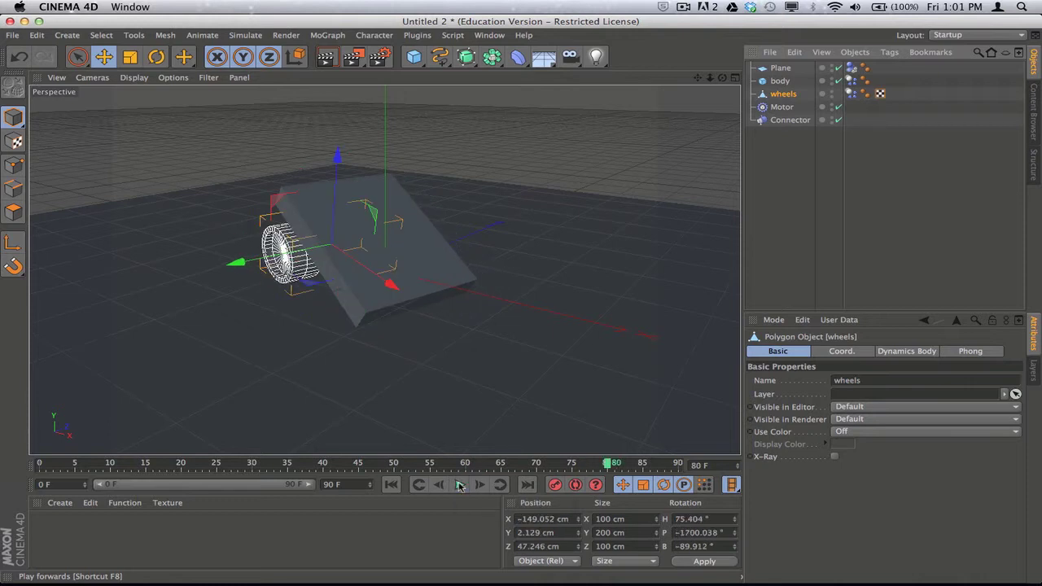
click(391, 484)
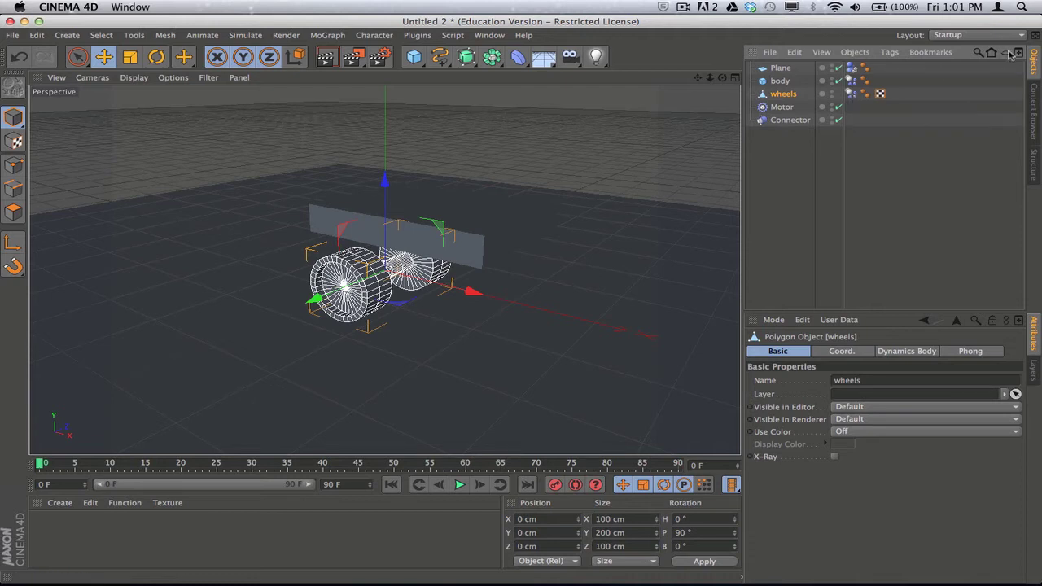
click(790, 153)
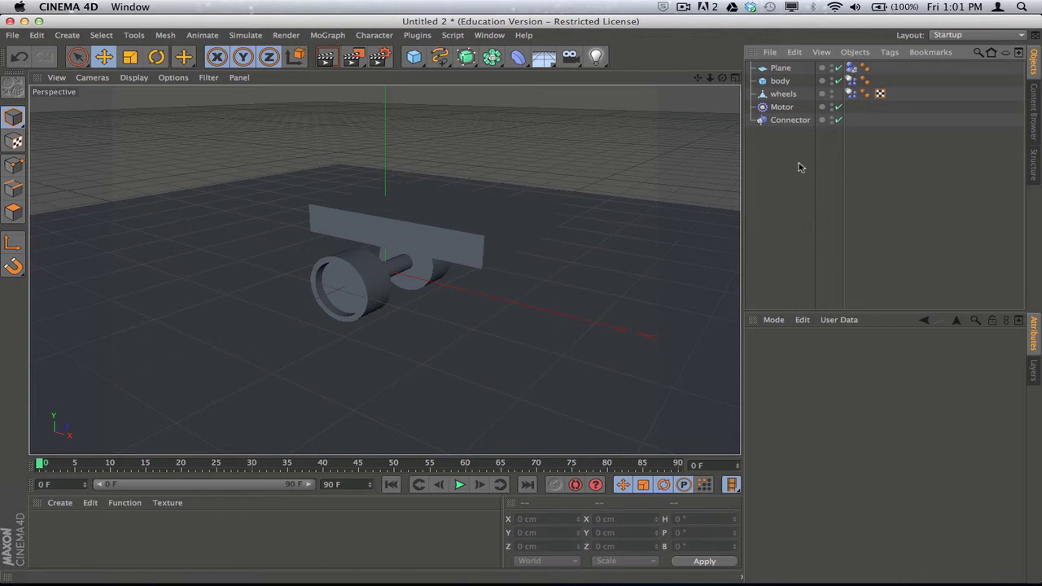
Step: Duplicate the wheels, Motor and Connector objects together, placing the copies below the originals in the object list
click(795, 120)
shift+click(783, 94)
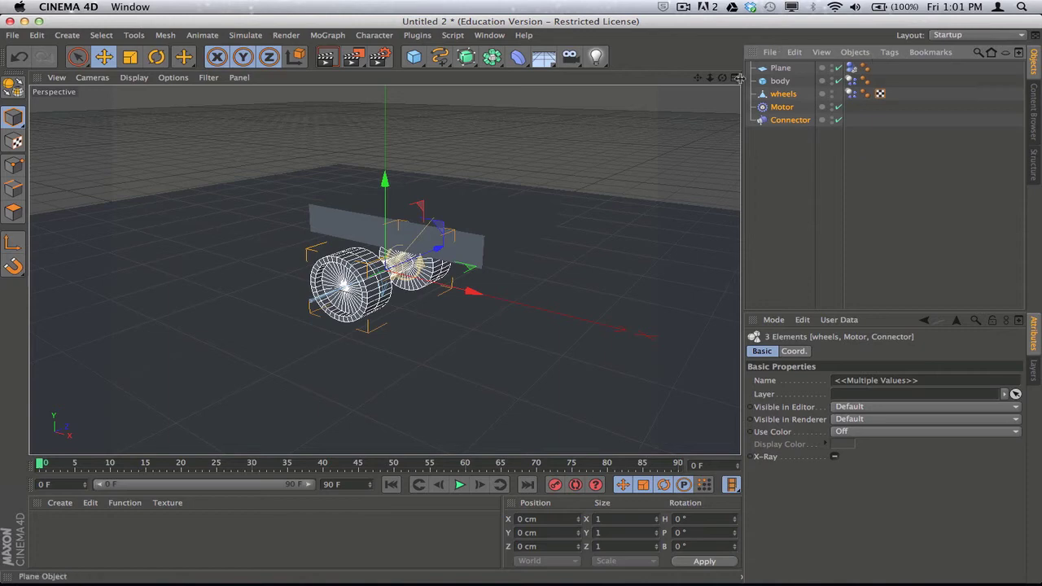
drag(722, 77, 719, 81)
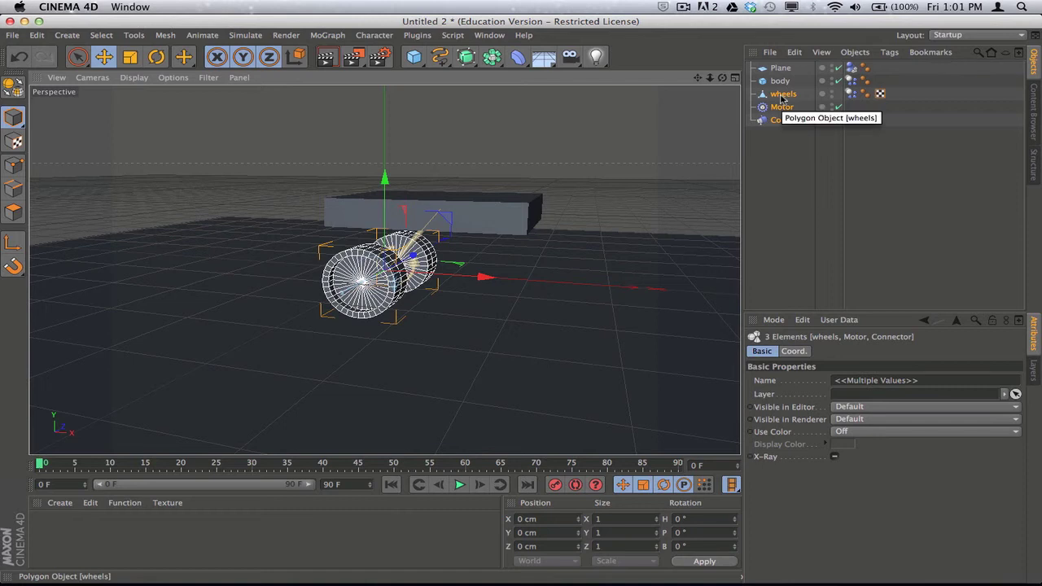
ctrl+drag(781, 99, 787, 149)
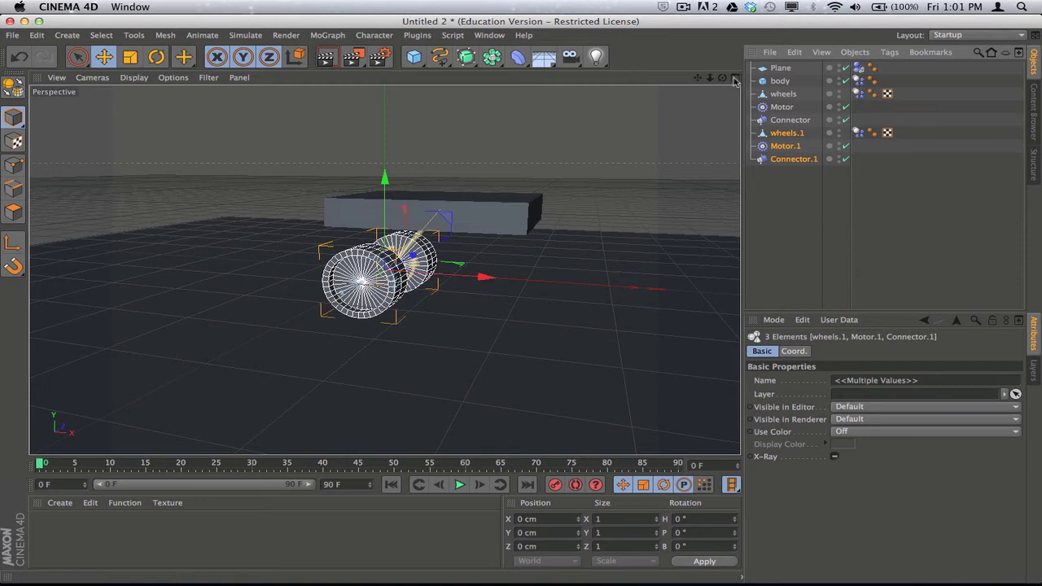
Step: Move the duplicated wheels, motor and connector together about 148 cm along X, working in the front view, to sit under the body's other end
click(735, 78)
drag(698, 270, 698, 278)
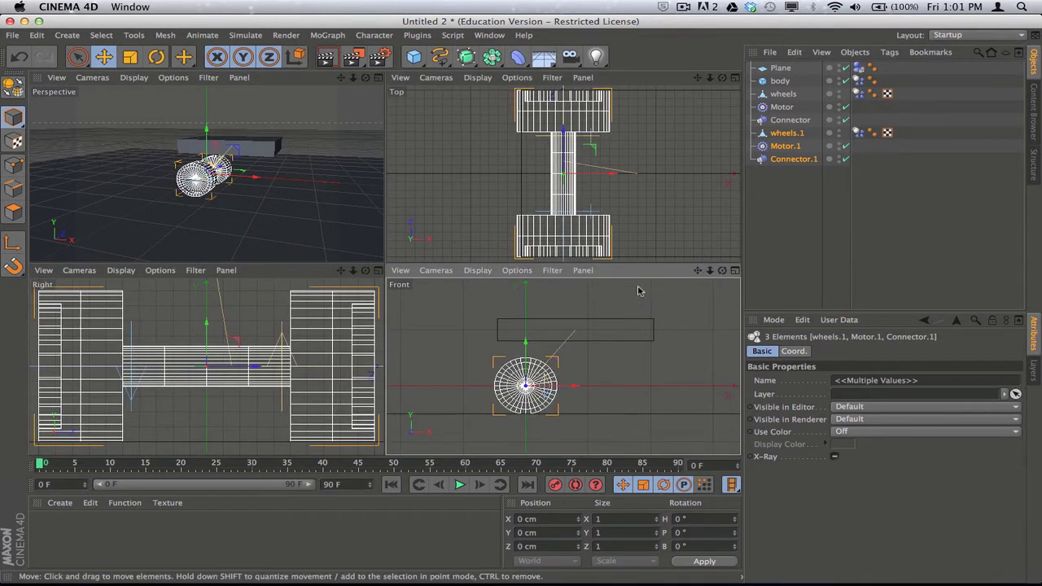
click(649, 284)
click(735, 271)
click(794, 158)
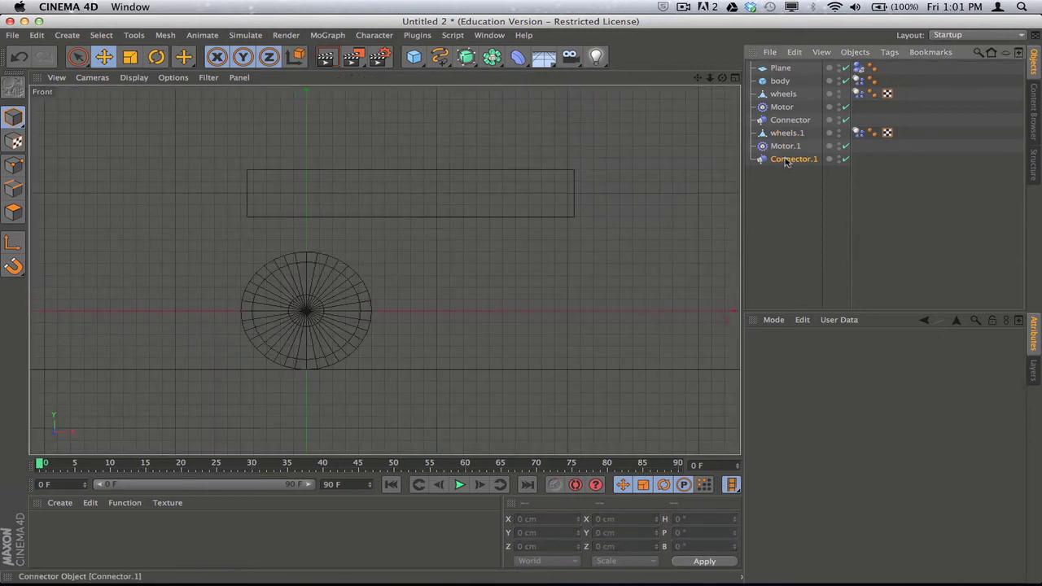
shift+click(787, 132)
drag(410, 312, 596, 328)
click(736, 78)
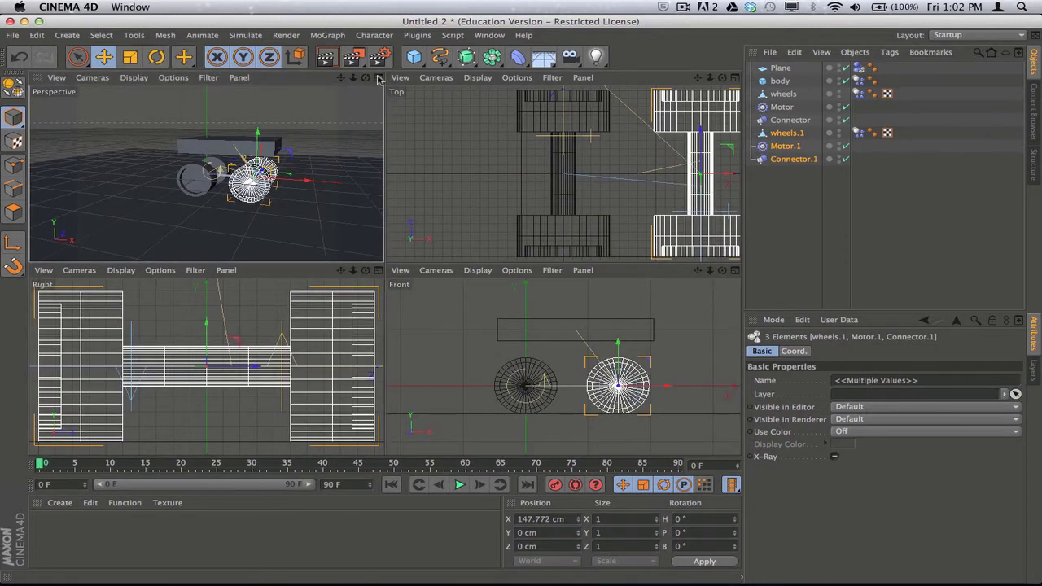
click(378, 77)
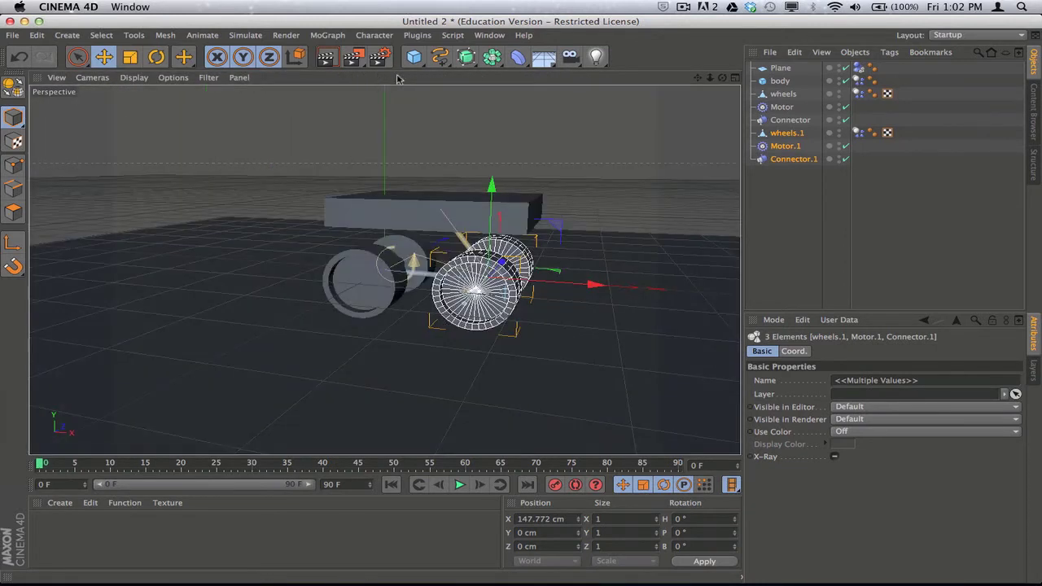
click(798, 215)
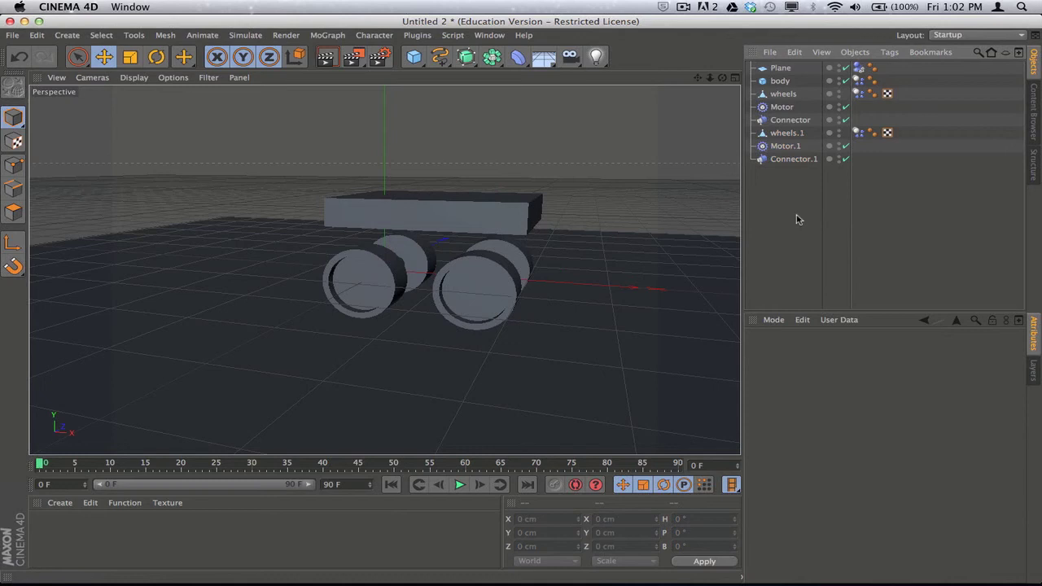
Step: Compare the object assignments of the duplicated motor and the duplicated connector
click(785, 146)
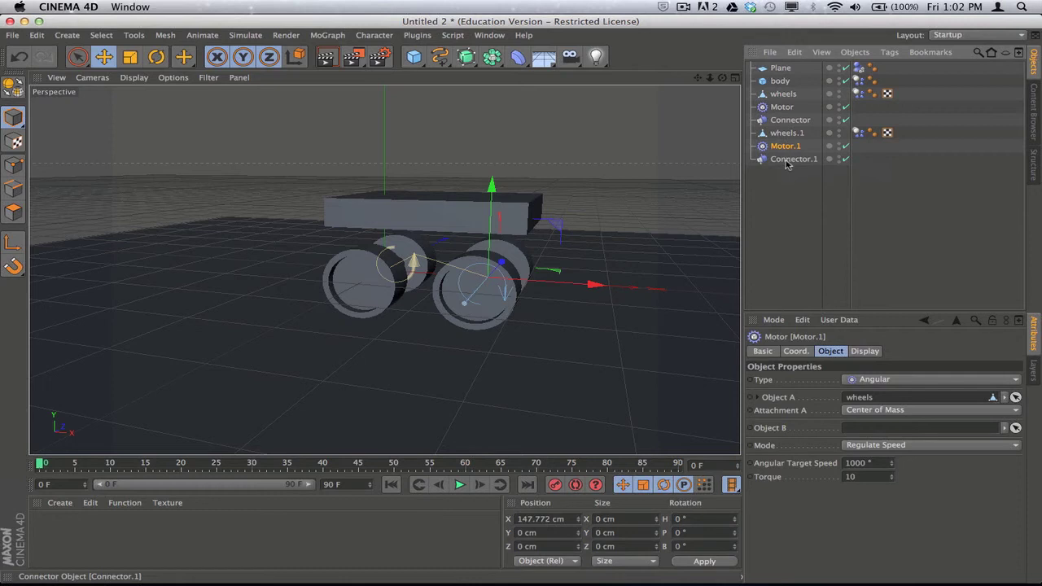
key(Down)
key(Up)
key(Down)
key(Up)
key(Down)
key(Up)
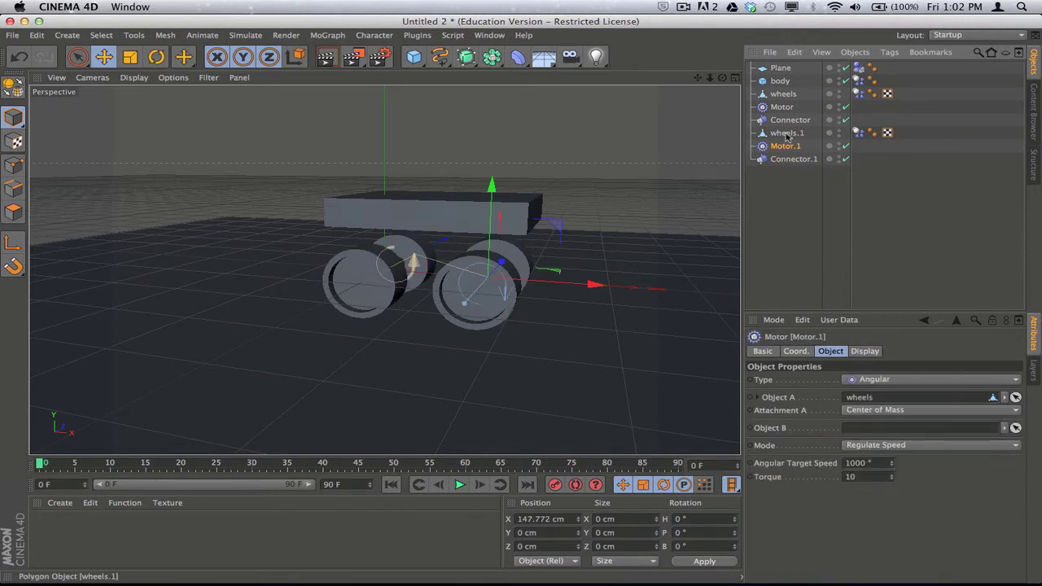
Step: Rename the duplicated wheels object as back wheels
double_click(787, 133)
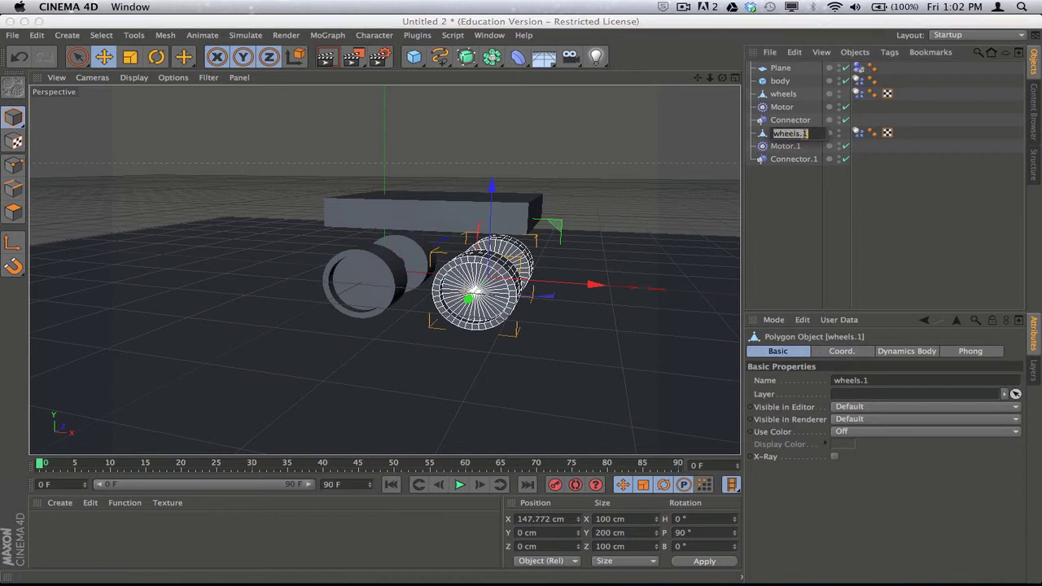
text(bac)
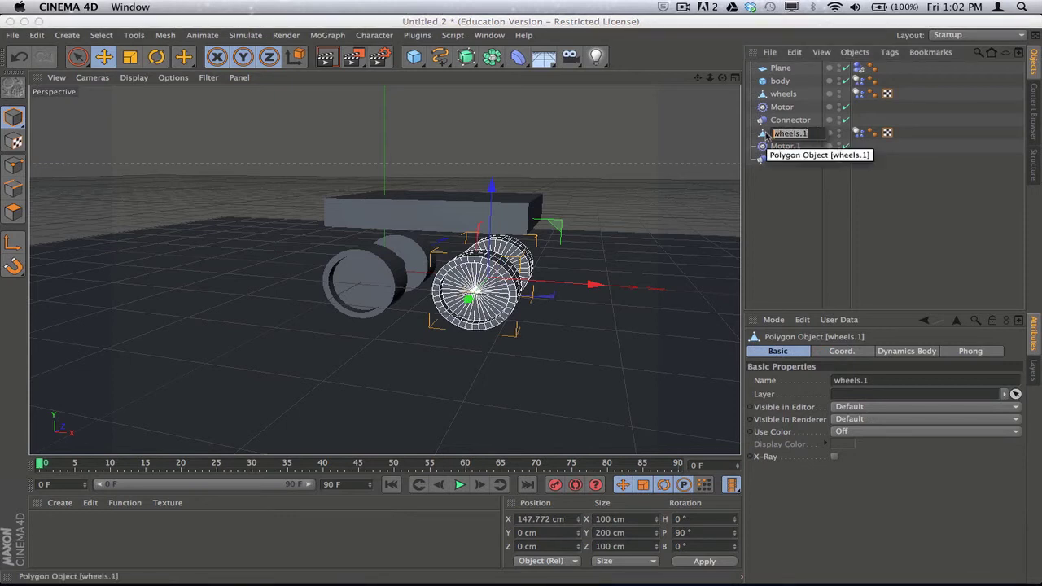
text(kk whee)
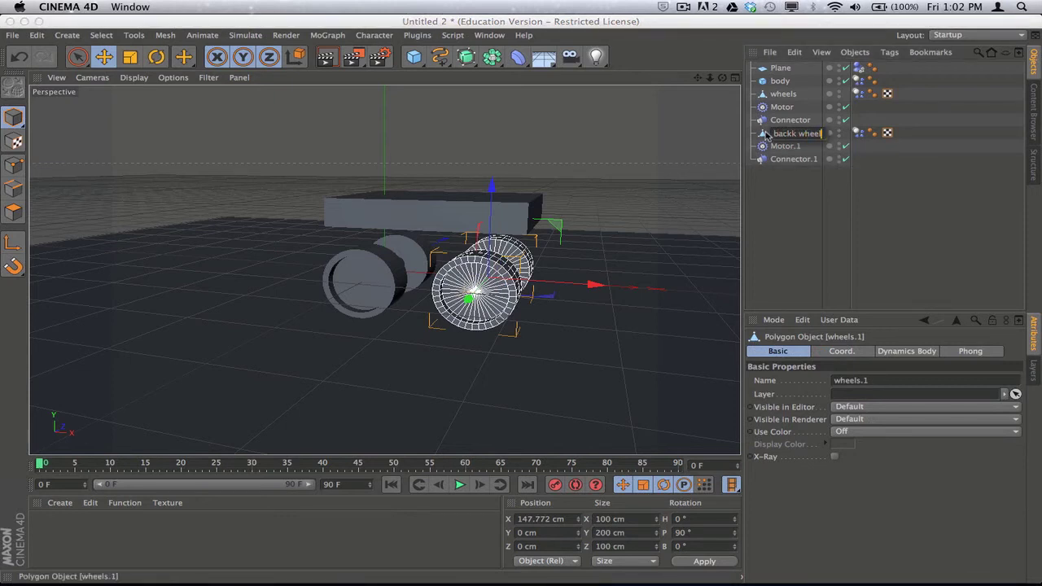
text(ls)
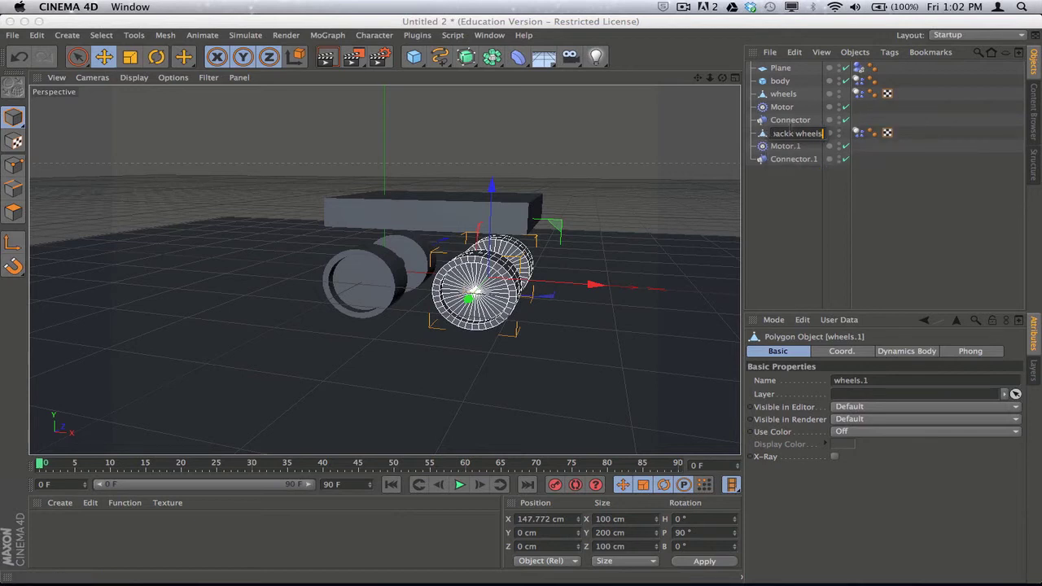
click(793, 133)
key(BackSpace)
key(Return)
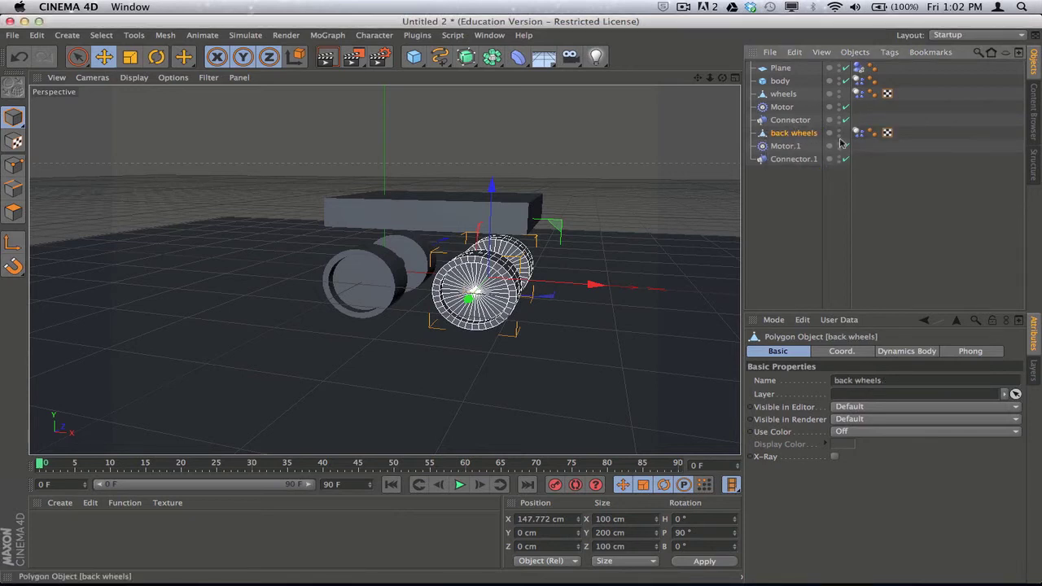
Step: Assign back wheels as Object A of the duplicated motor and as Object B of the duplicated connector
click(784, 146)
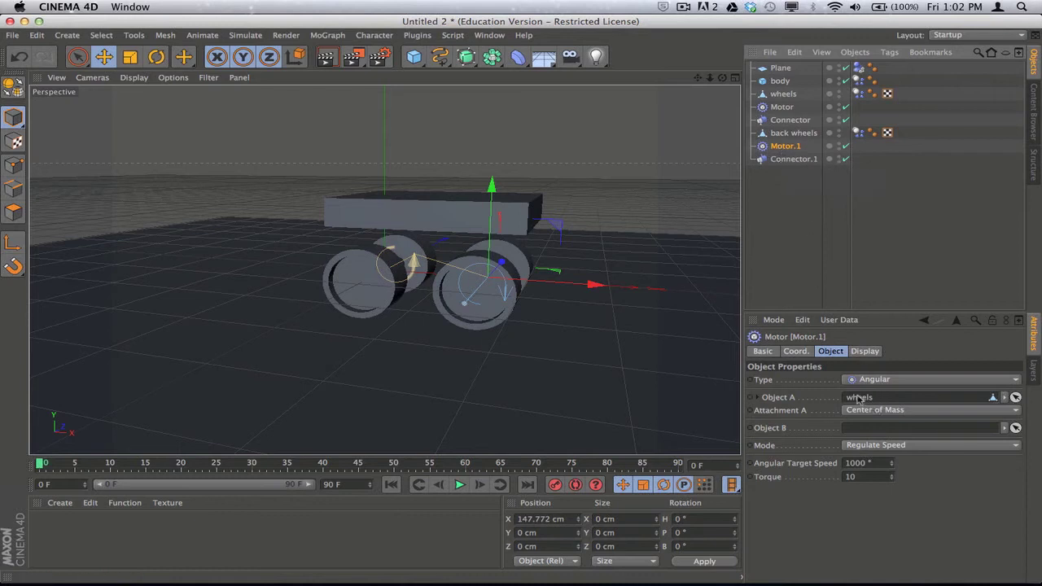
drag(787, 137, 866, 398)
click(802, 147)
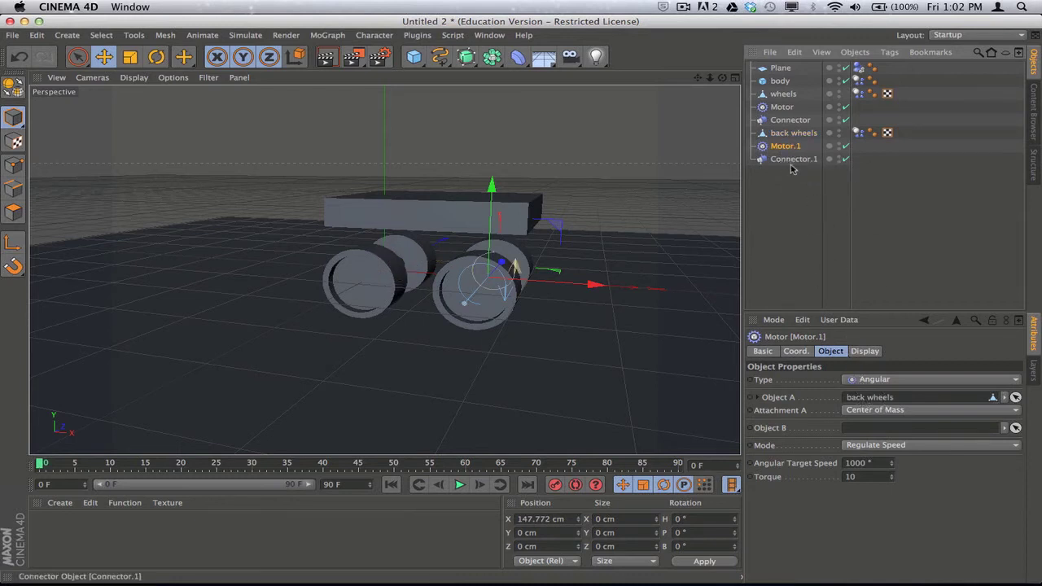
click(790, 159)
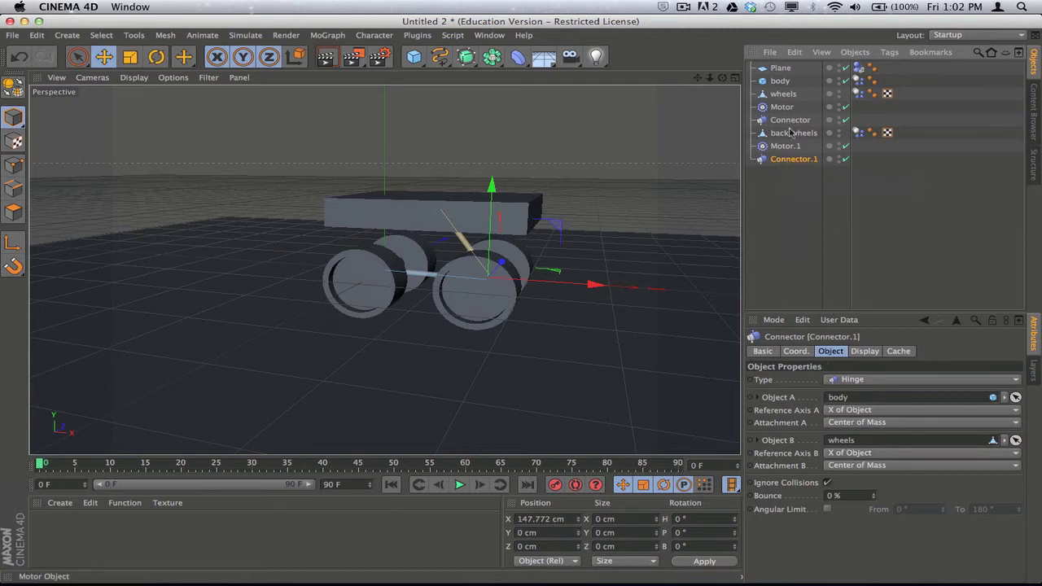
drag(794, 133, 852, 441)
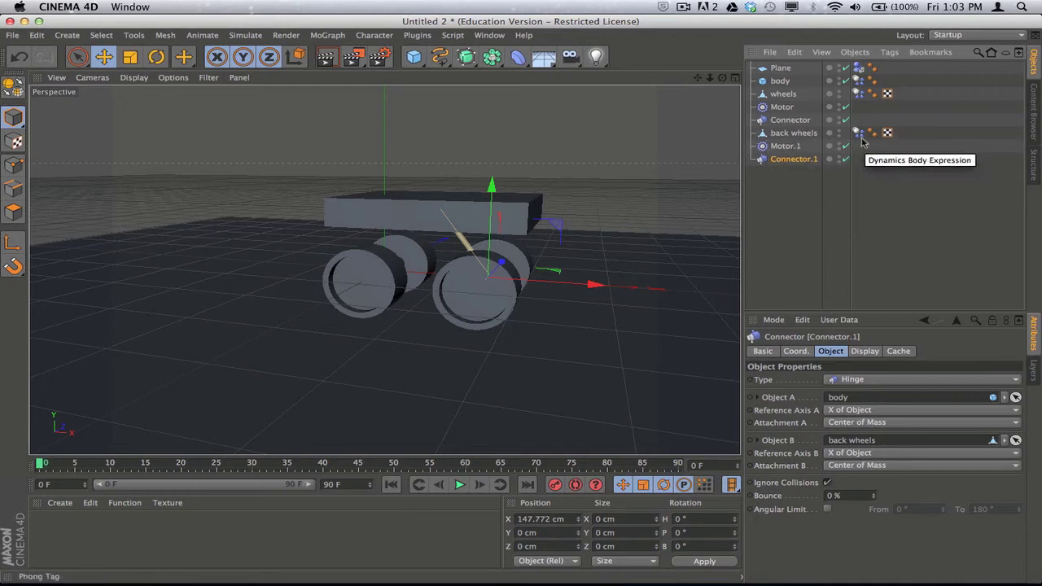
click(790, 206)
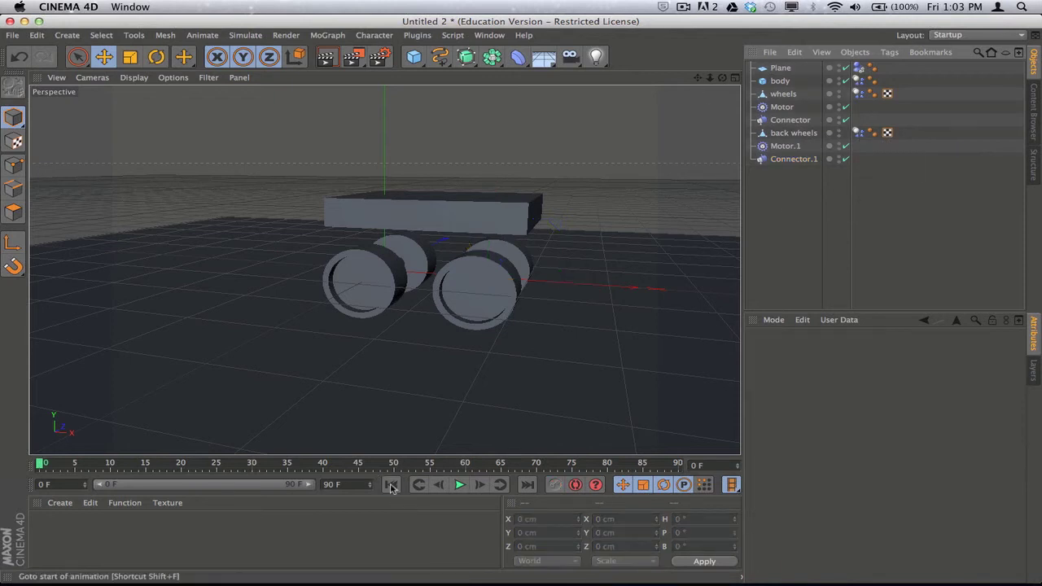
Step: Play the simulation of the four-wheeled cart and return to the first frame
click(461, 487)
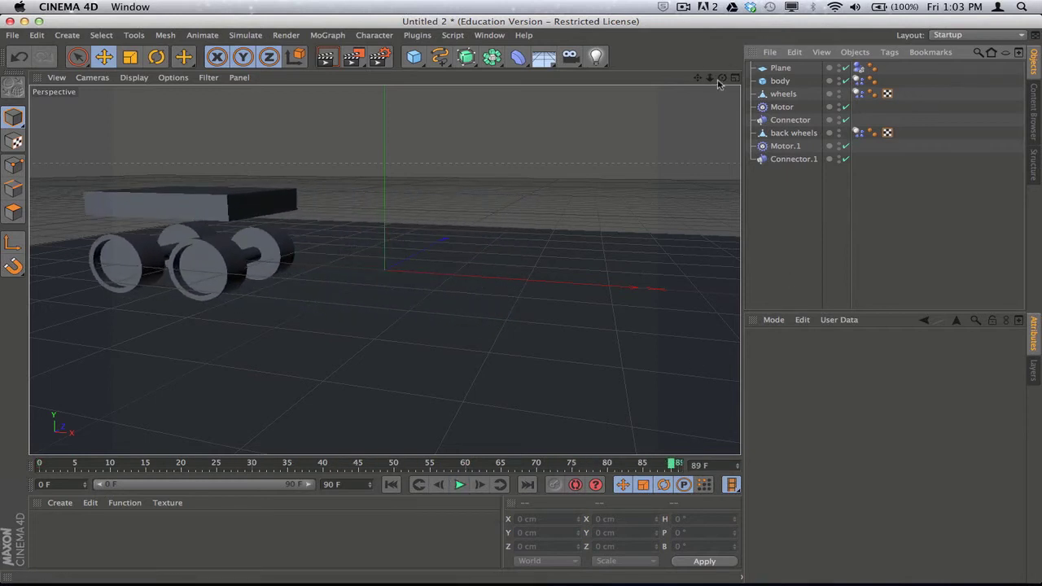
drag(723, 77, 383, 269)
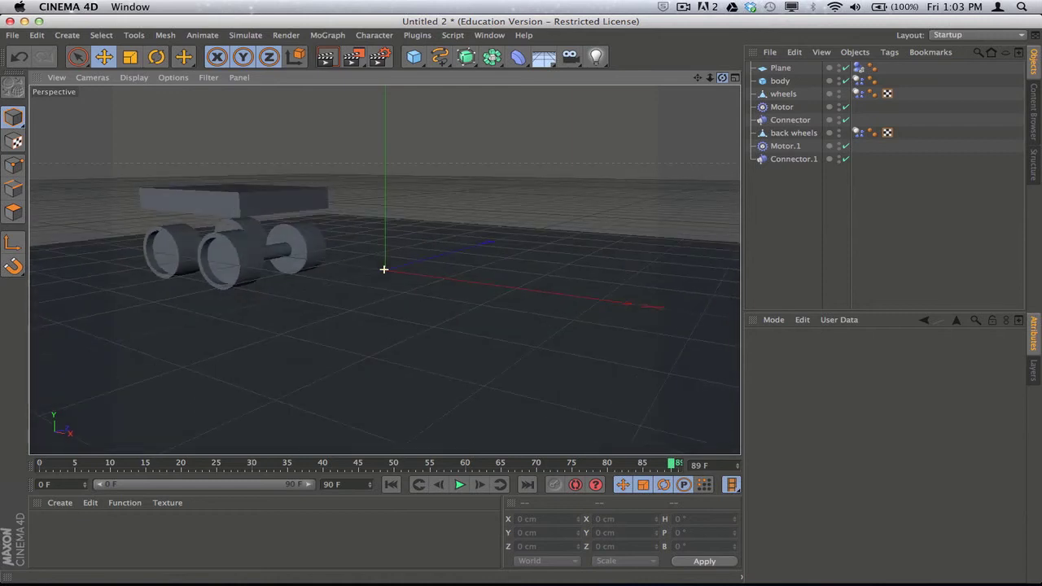
click(391, 484)
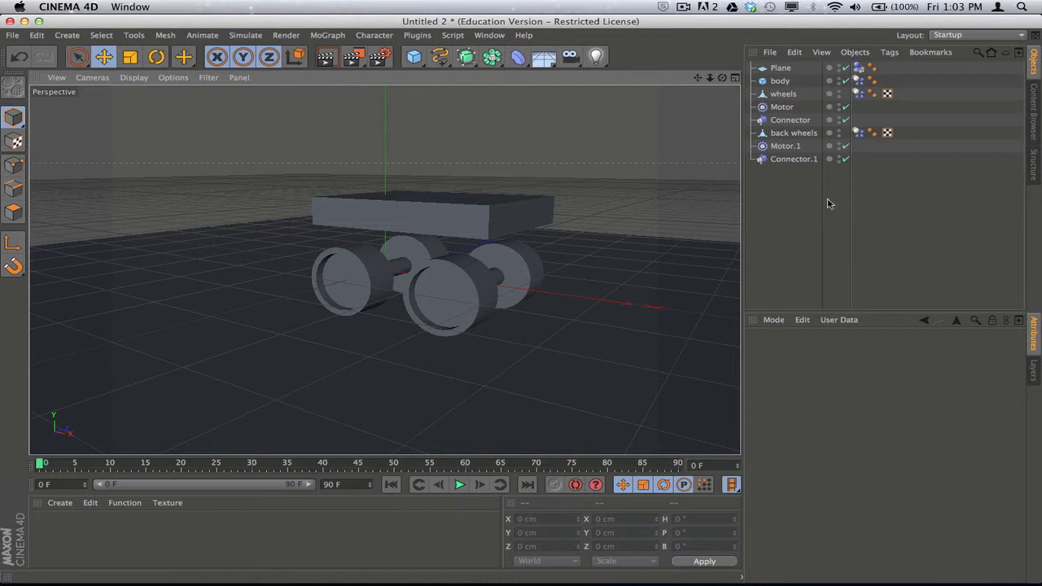
Step: Replay the simulation with the back wheels selected, stop it, return to the first frame and clear the selection
click(783, 147)
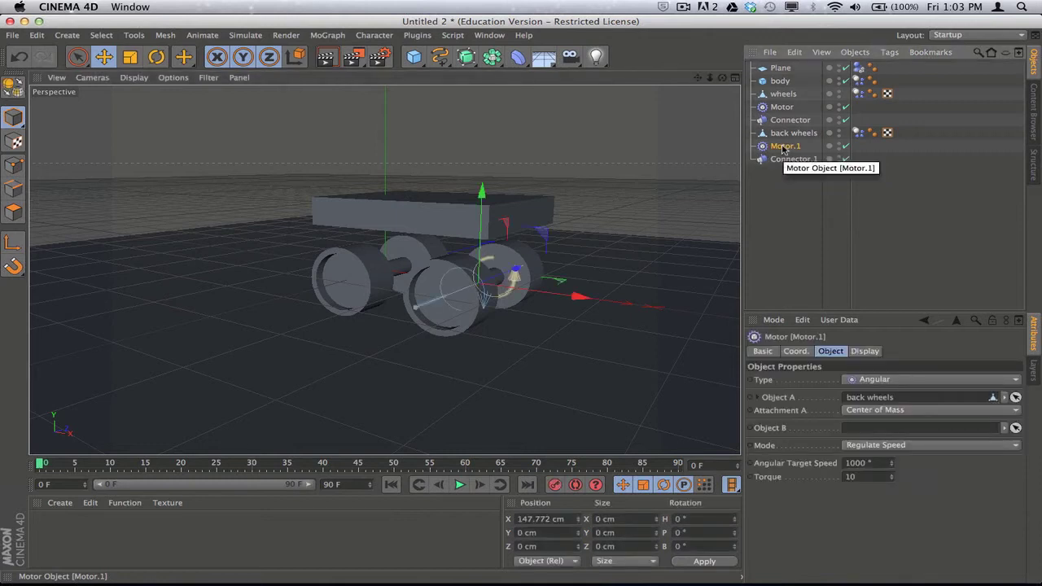
click(788, 133)
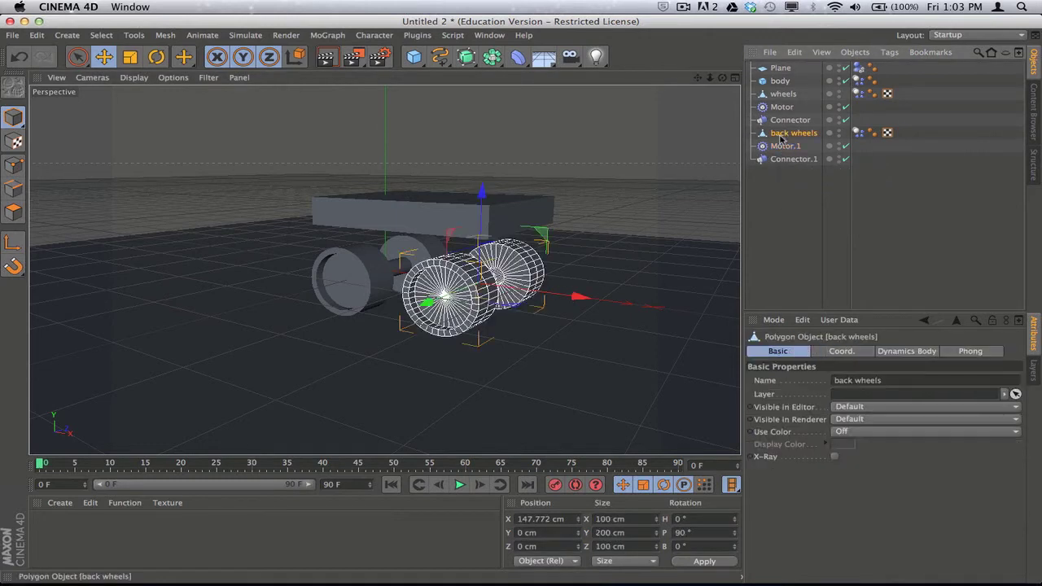
click(459, 486)
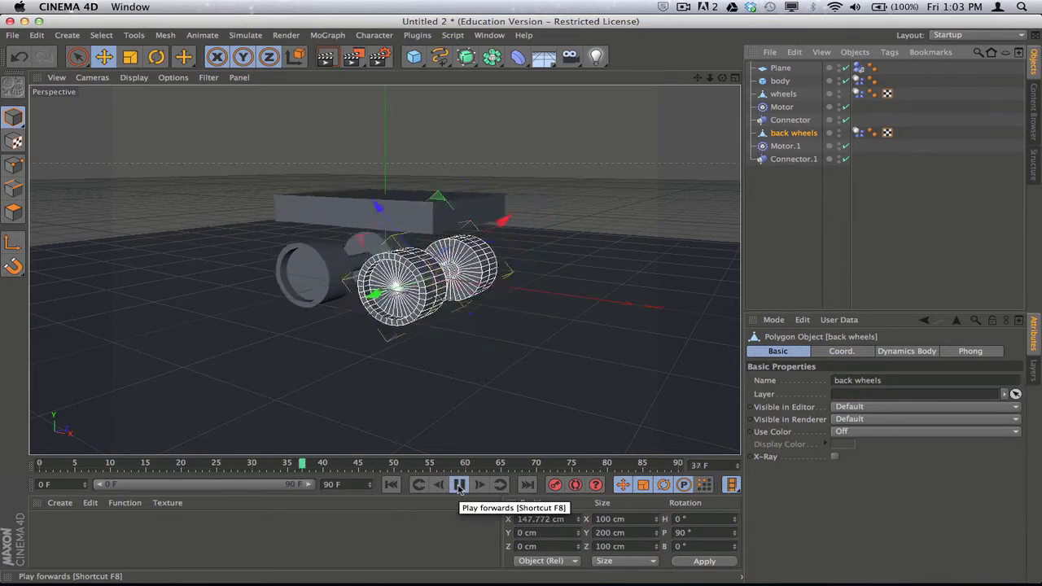
click(459, 485)
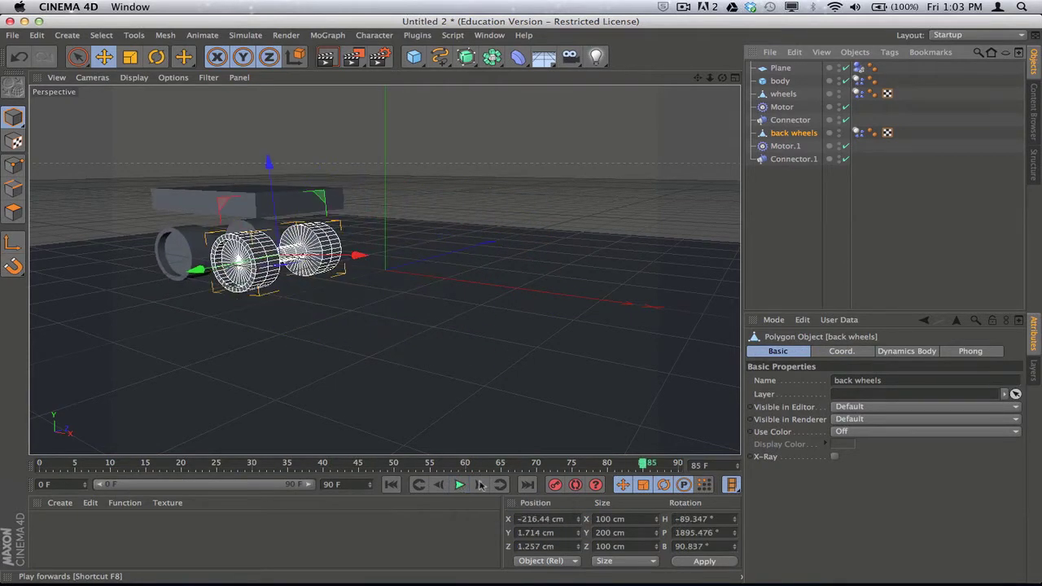
click(391, 485)
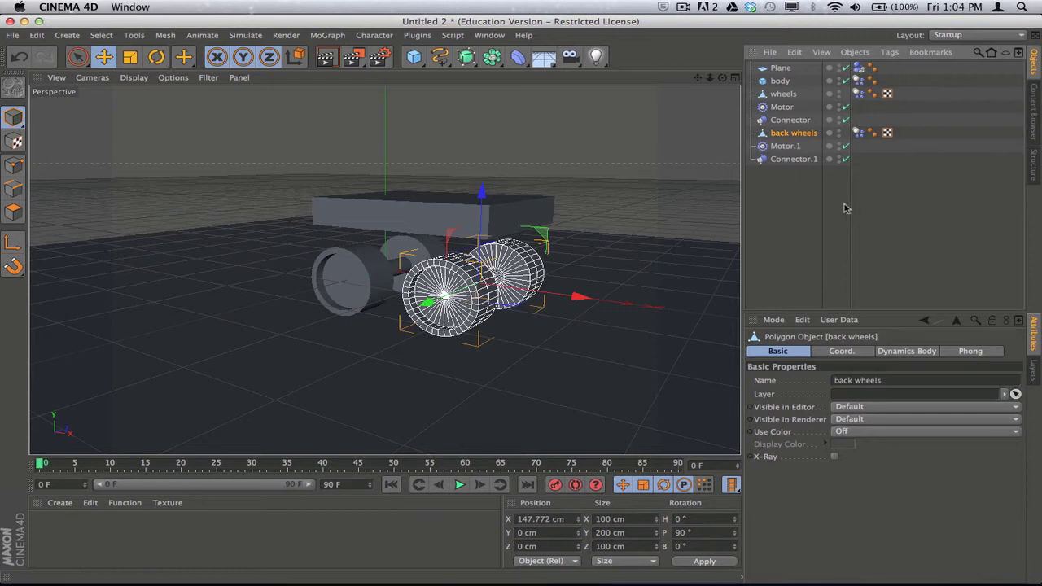
click(794, 206)
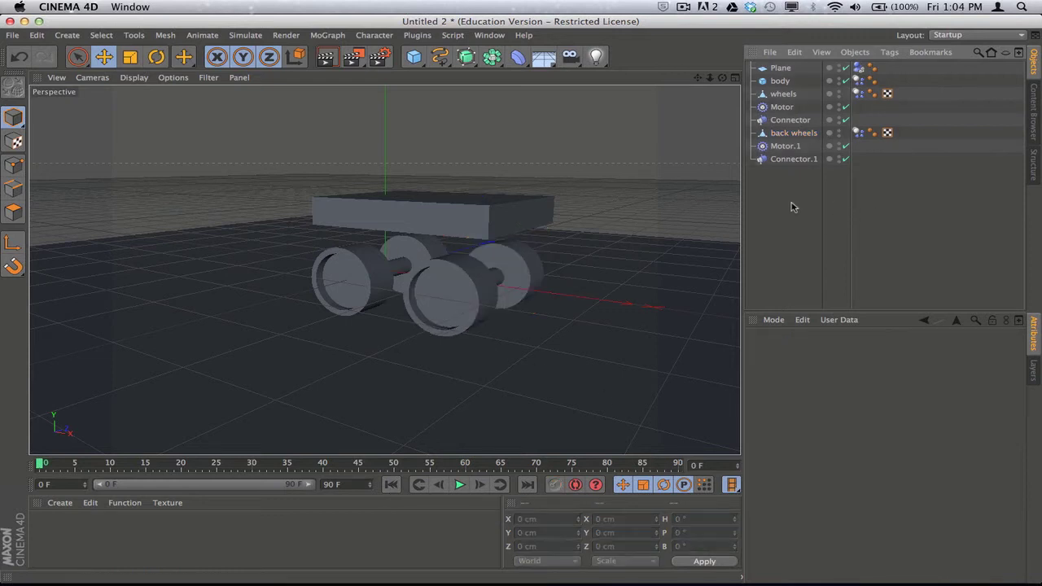
Step: Set the collision friction to 100% and the bounce to 20% in the plane's Dynamics Body tag
click(859, 69)
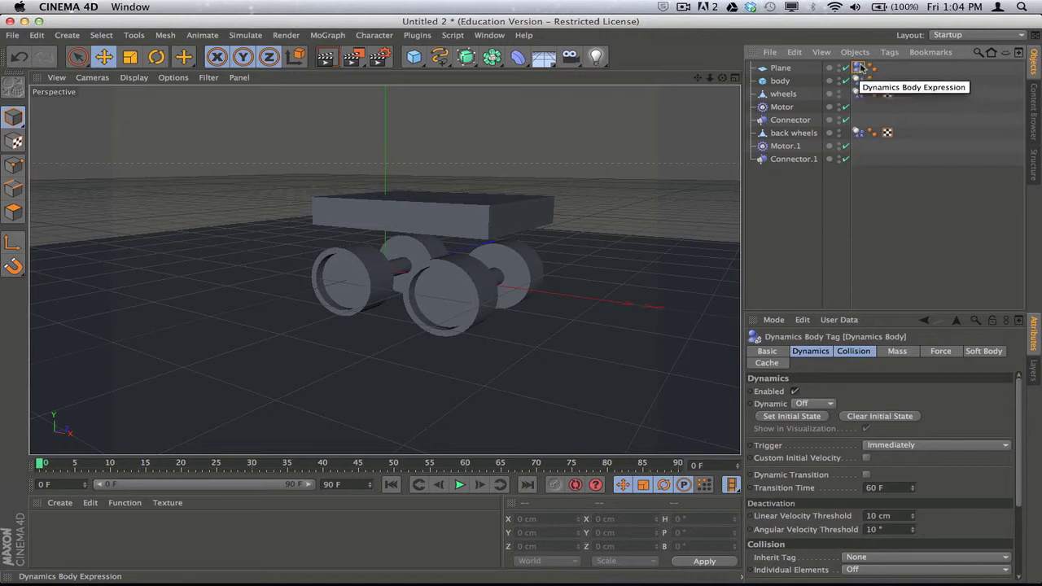
click(859, 94)
click(859, 69)
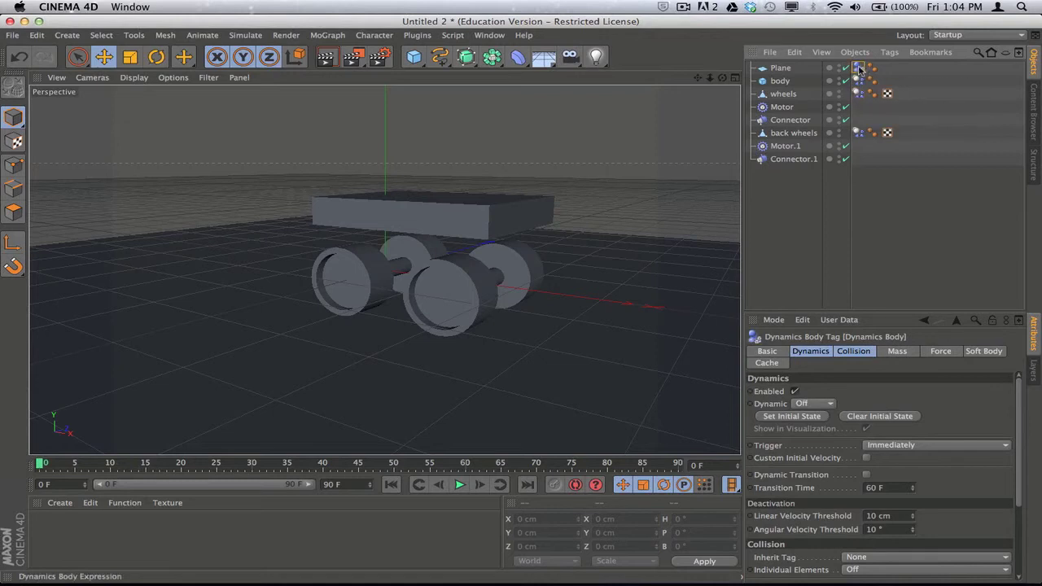
click(850, 352)
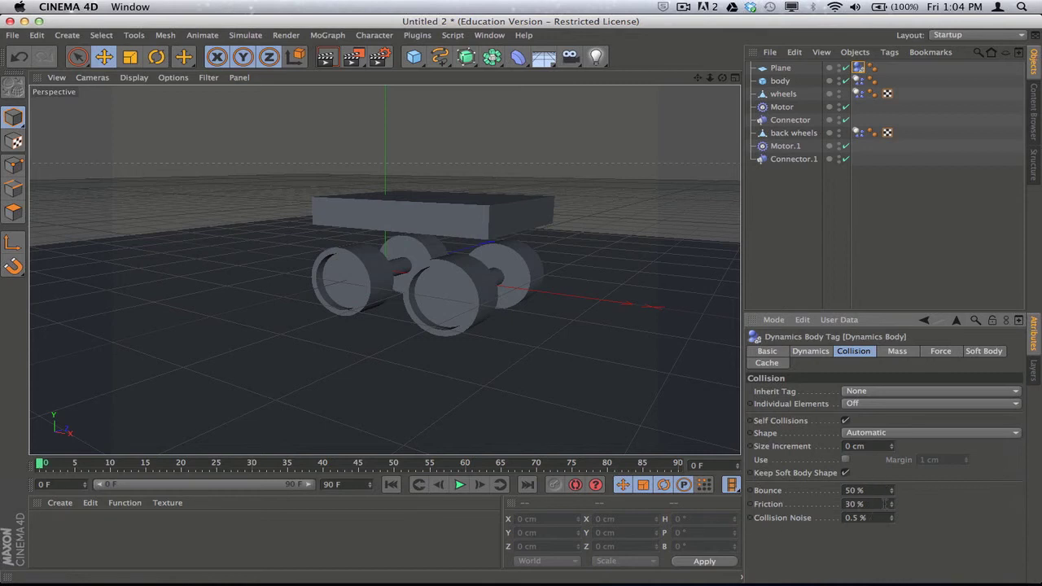
double_click(878, 502)
text(10)
double_click(875, 491)
text(2)
Step: Play the simulation twice with the original wheels selected, returning to the first frame after each run
click(783, 94)
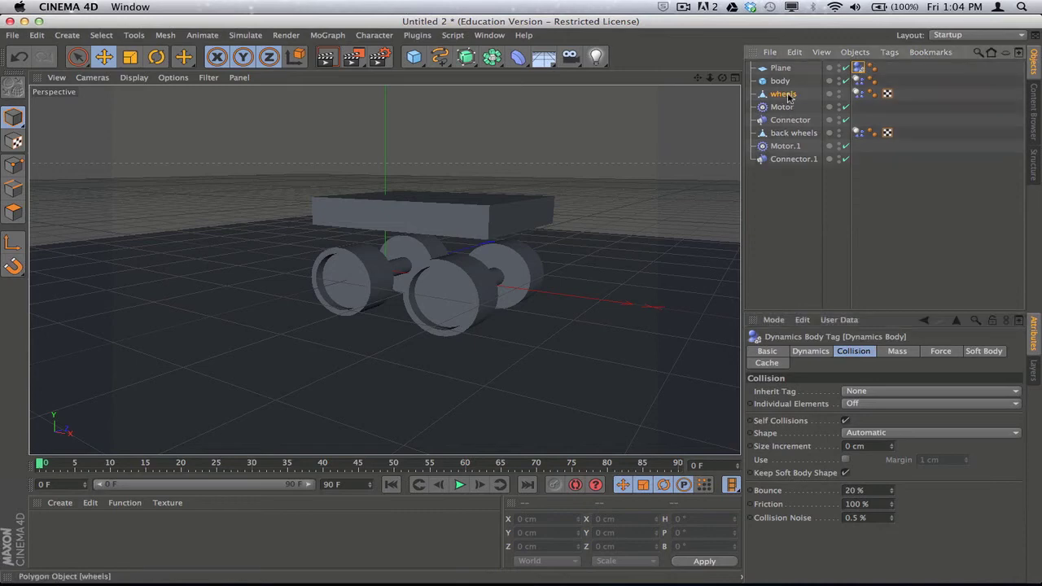
click(459, 486)
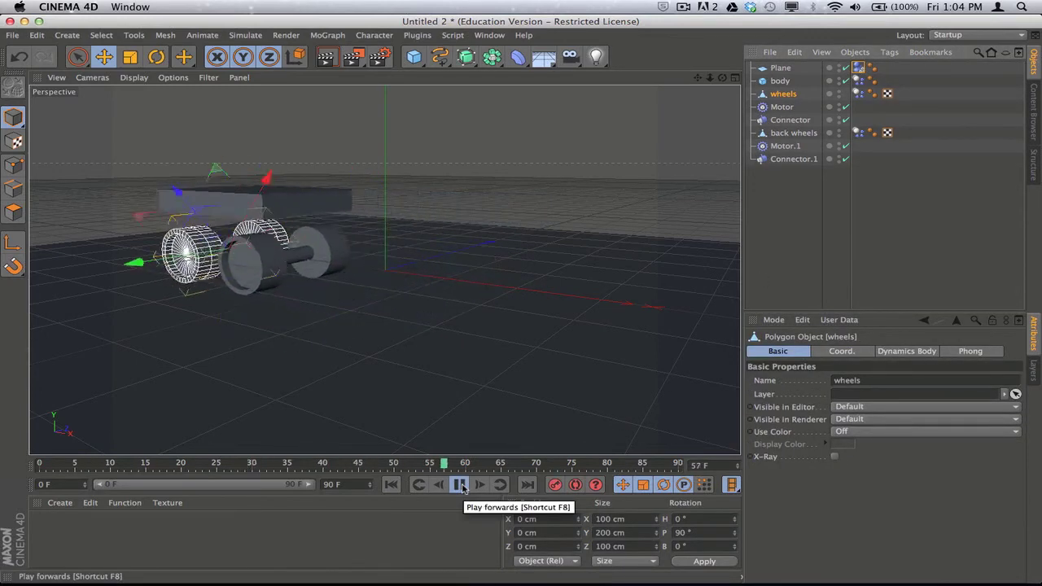
click(460, 486)
click(391, 486)
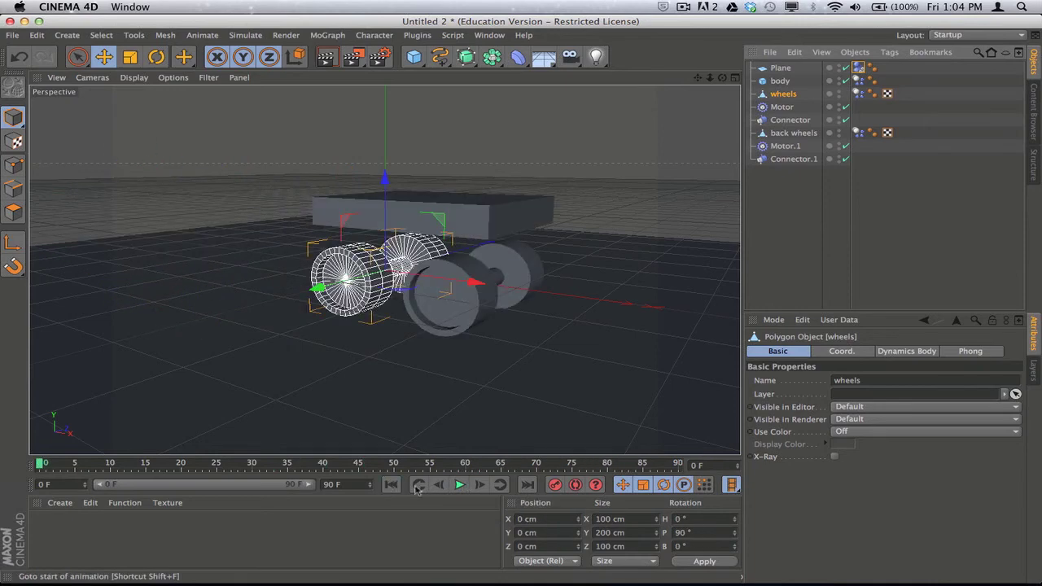
click(459, 486)
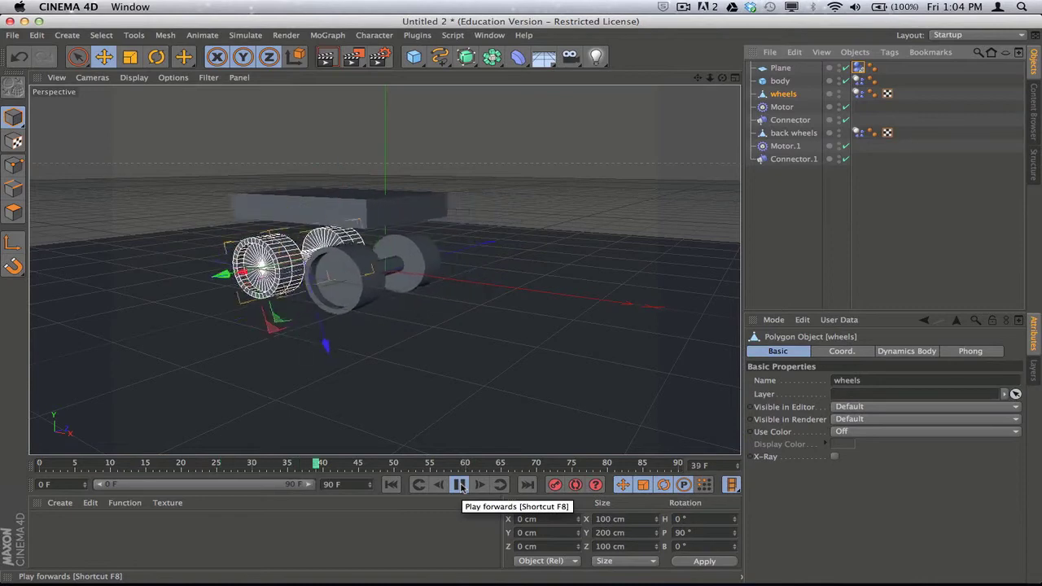
click(461, 487)
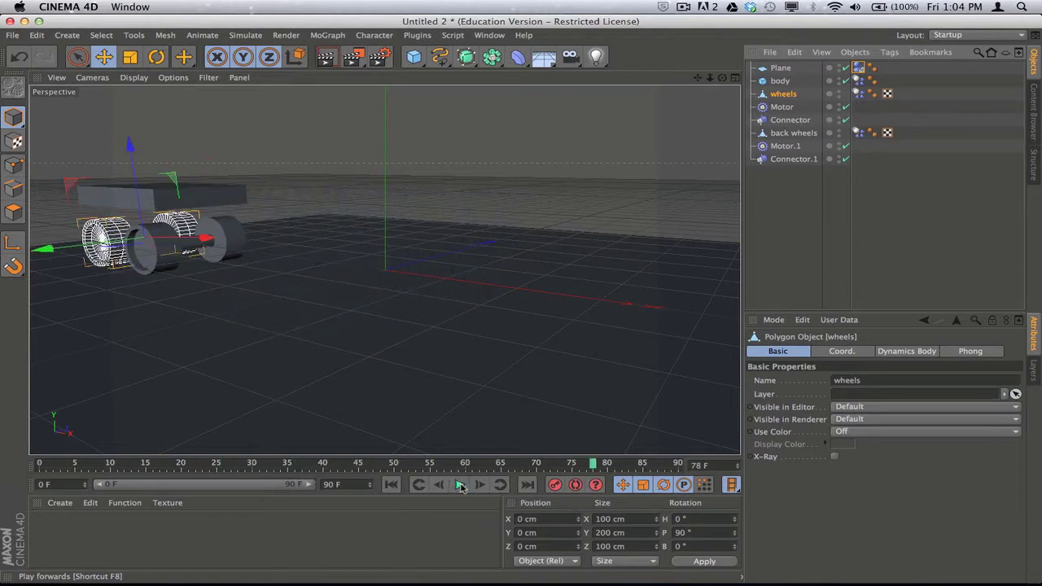
click(391, 485)
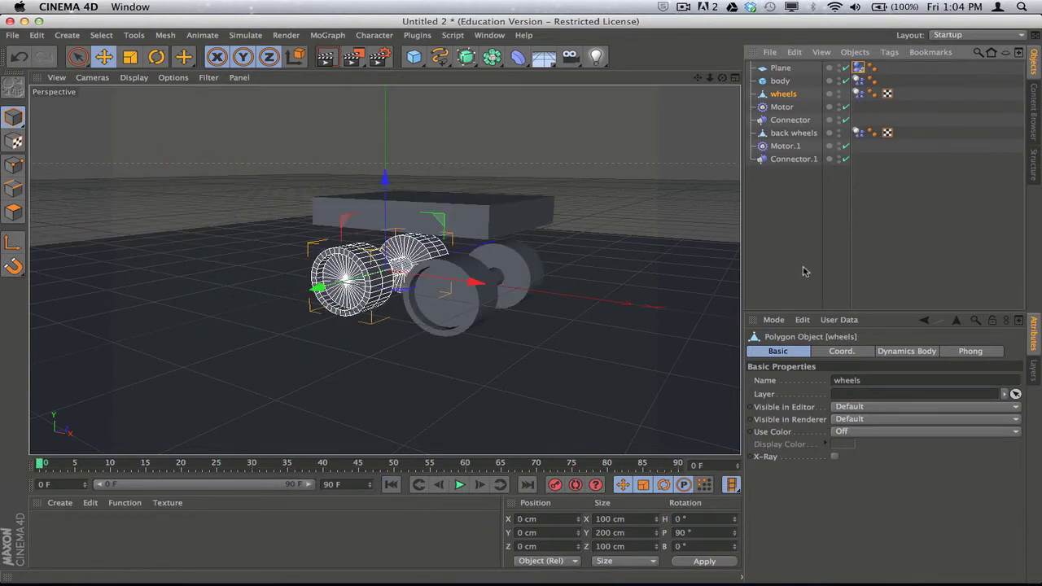
Step: Check the collision settings of the front wheels' Dynamics Body tag, play the simulation, return to the first frame and clear the selection
click(859, 94)
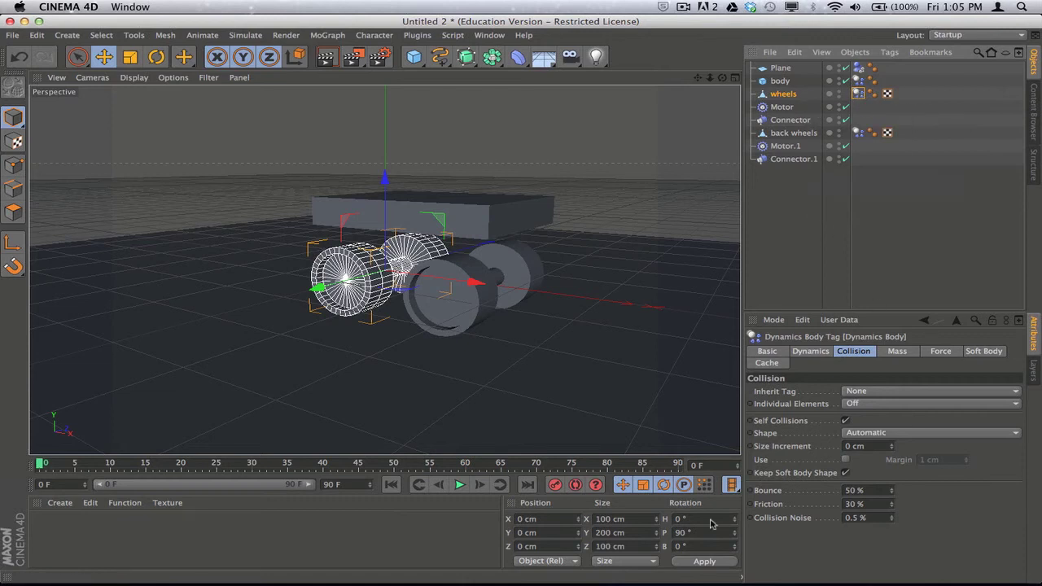
click(460, 486)
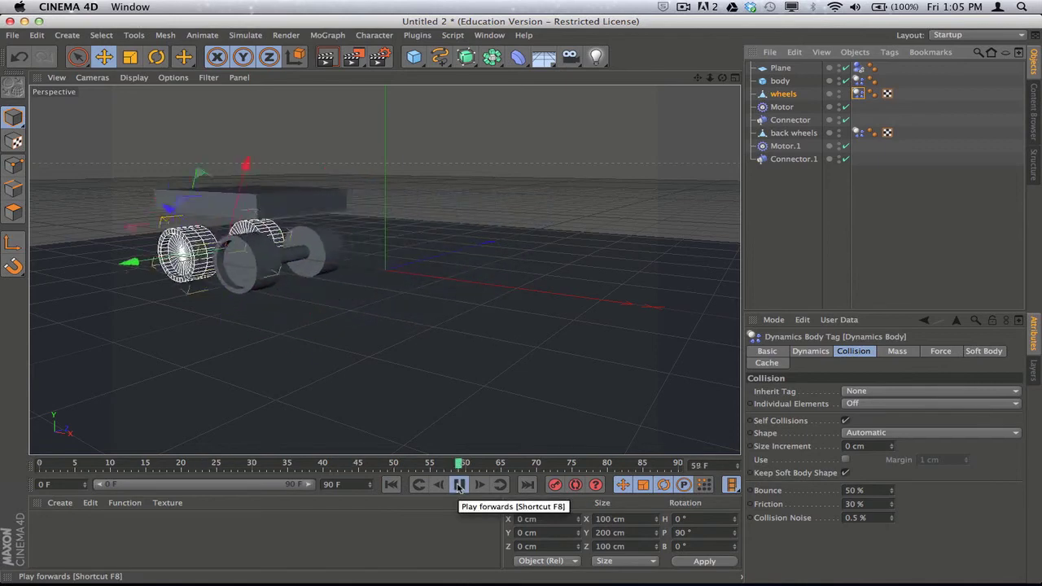
click(459, 485)
click(391, 484)
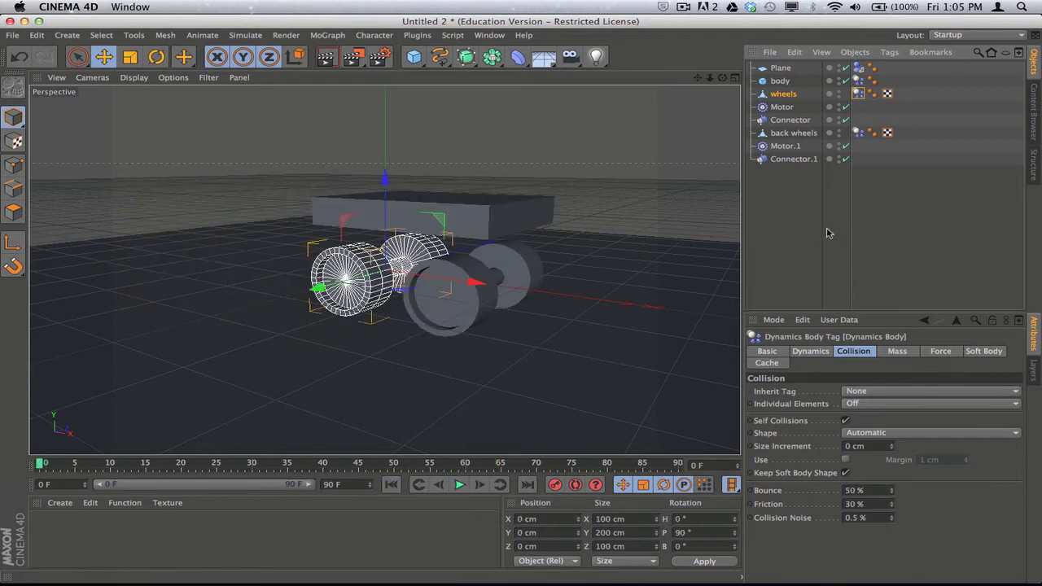
click(801, 206)
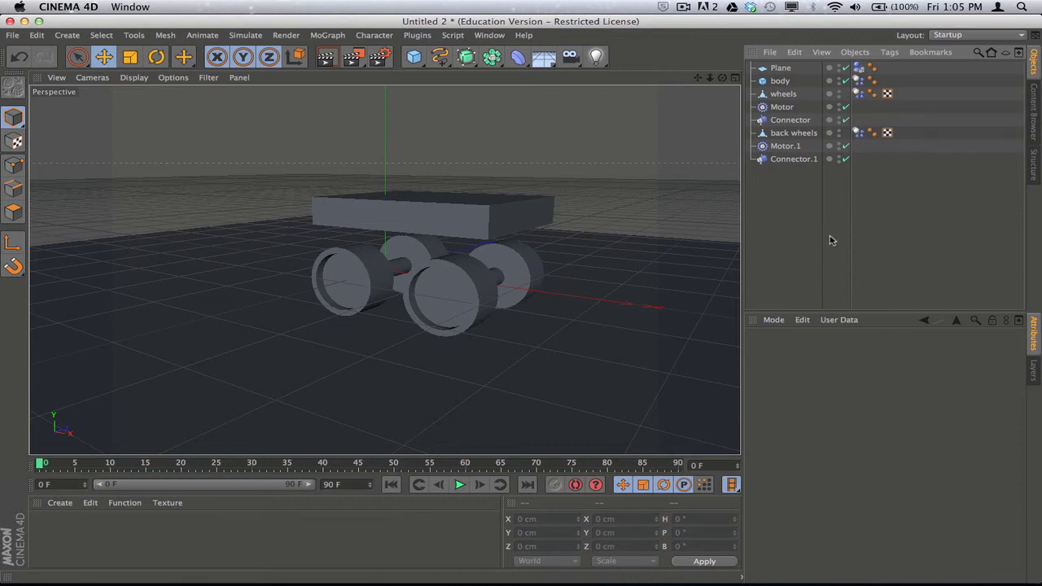
Step: Switch the back wheels' motor, Motor.1, to Apply Force mode and set its torque to 100
click(787, 147)
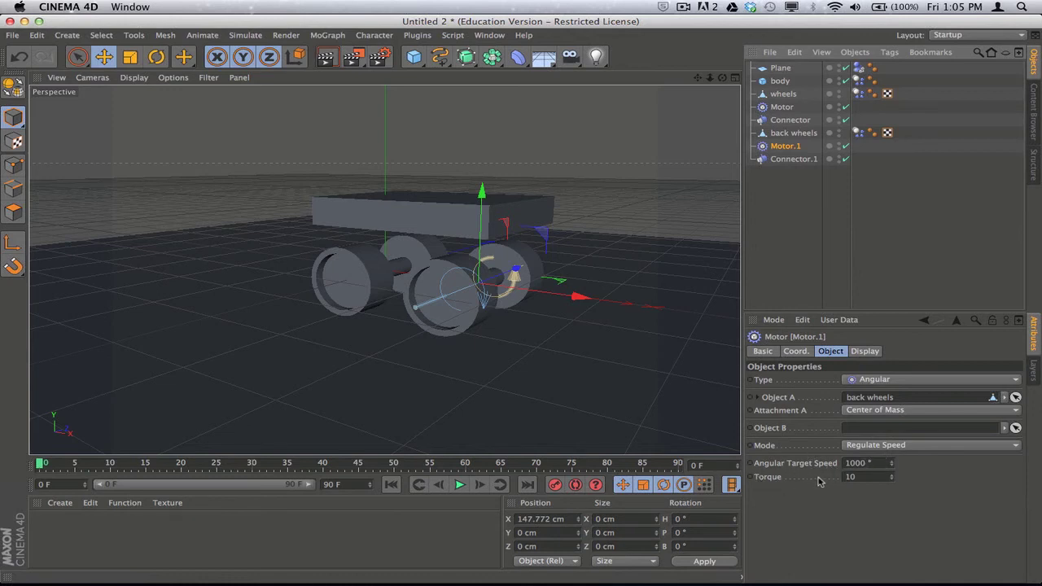
click(870, 448)
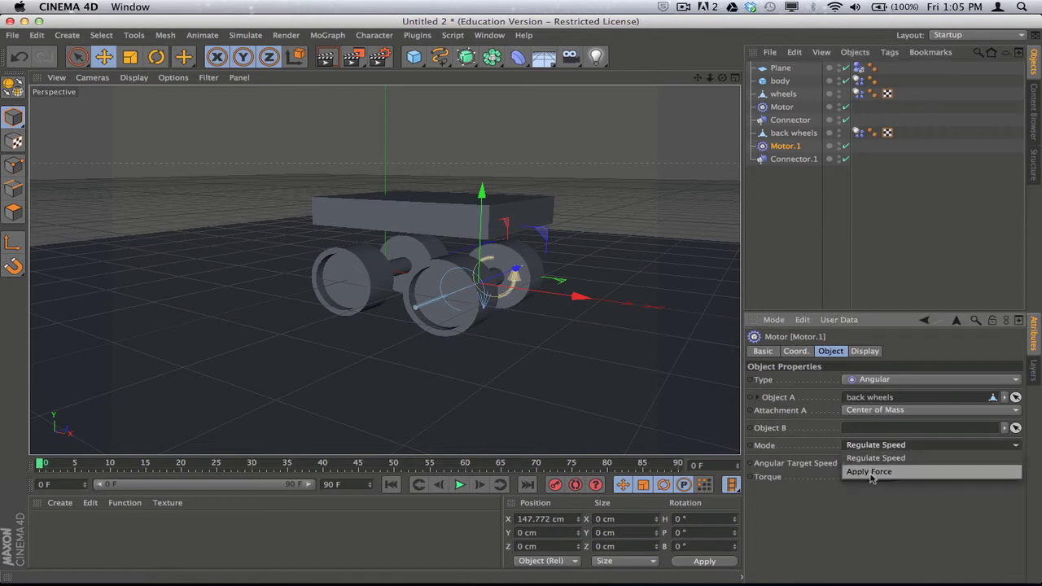
click(872, 472)
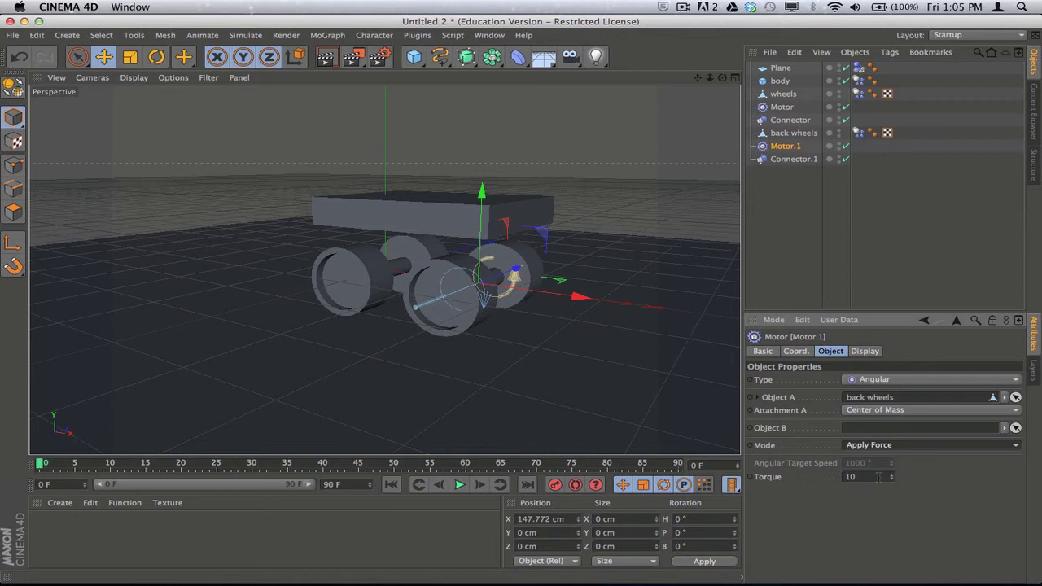
click(879, 477)
text(10)
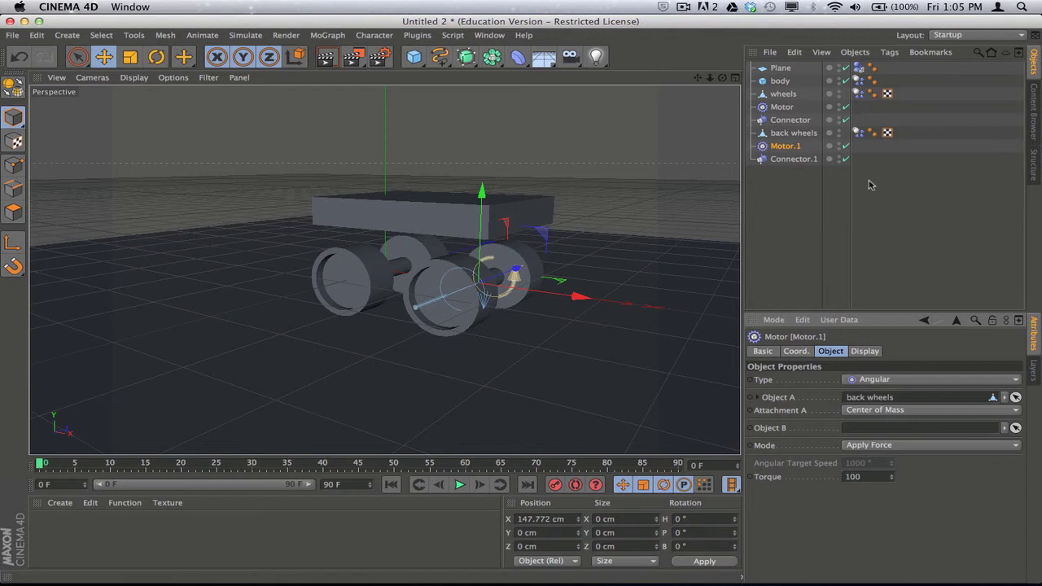
Step: Switch the front wheels' motor to Apply Force mode and set its torque to 100
click(782, 106)
click(872, 445)
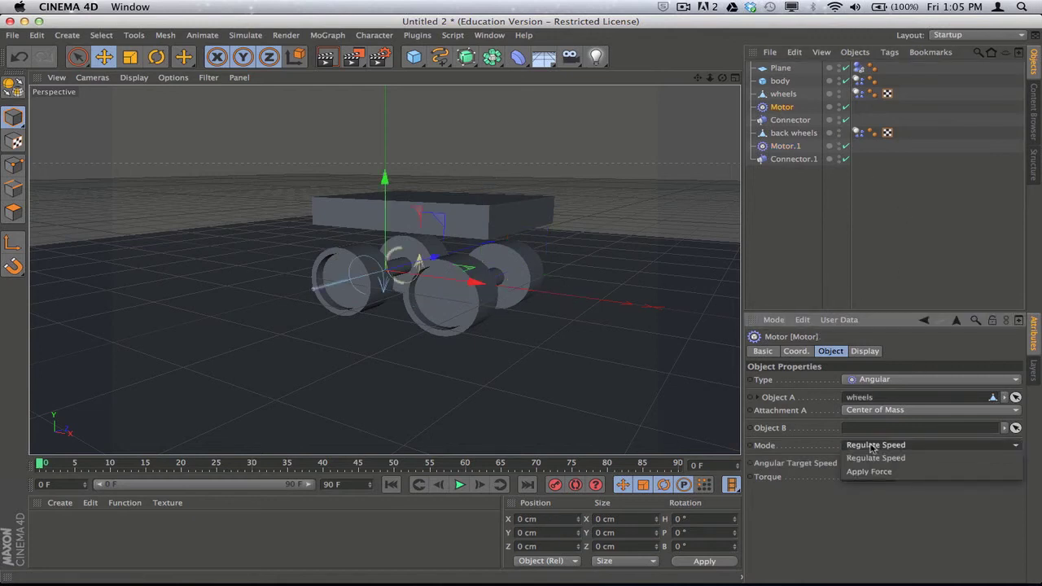
click(870, 473)
click(870, 475)
text(100)
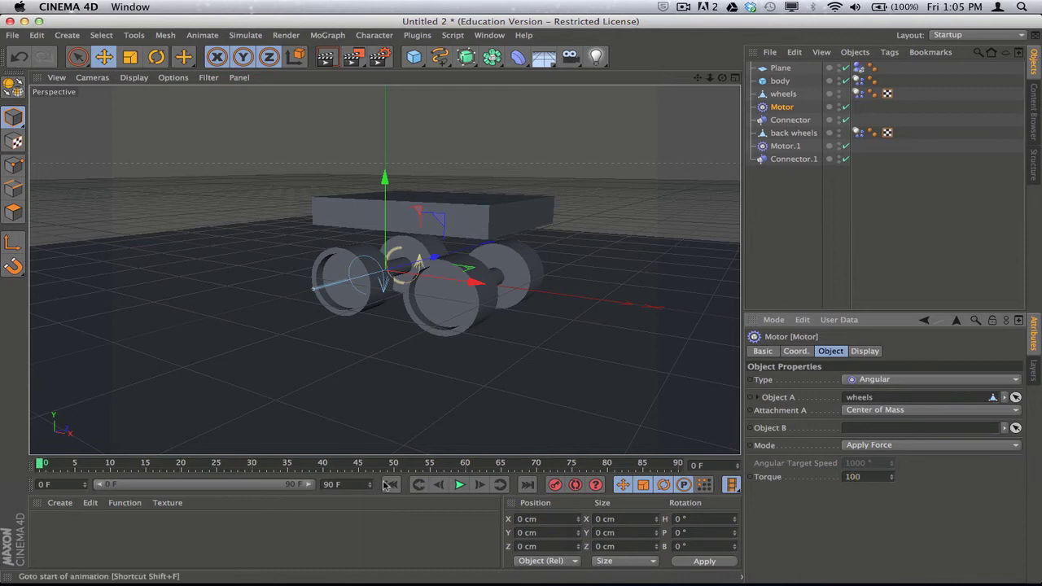
Step: Play the simulation with the front motor selected, stop it, return to the first frame and clear the selection
click(459, 486)
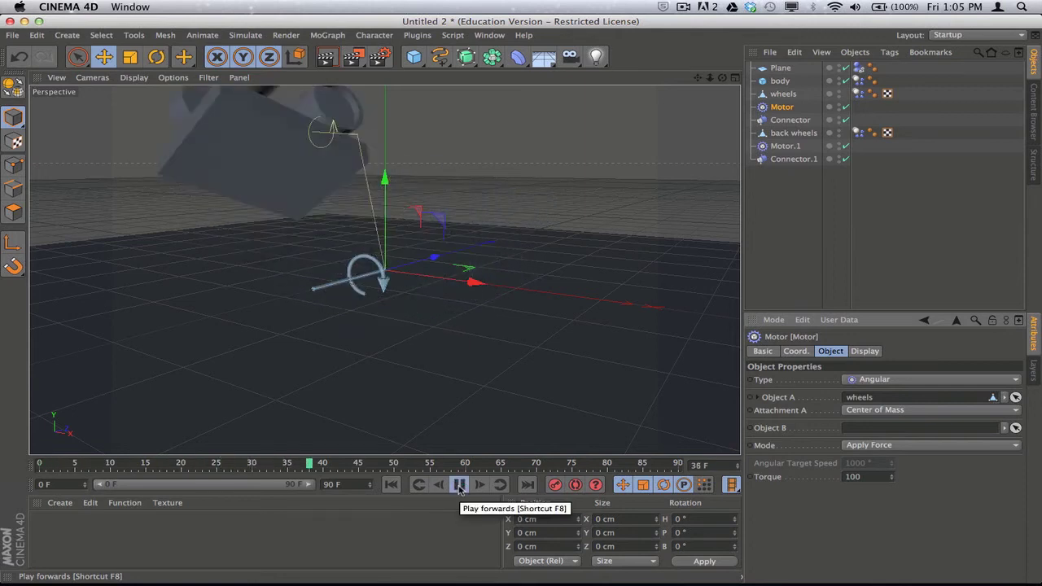
click(459, 486)
click(390, 484)
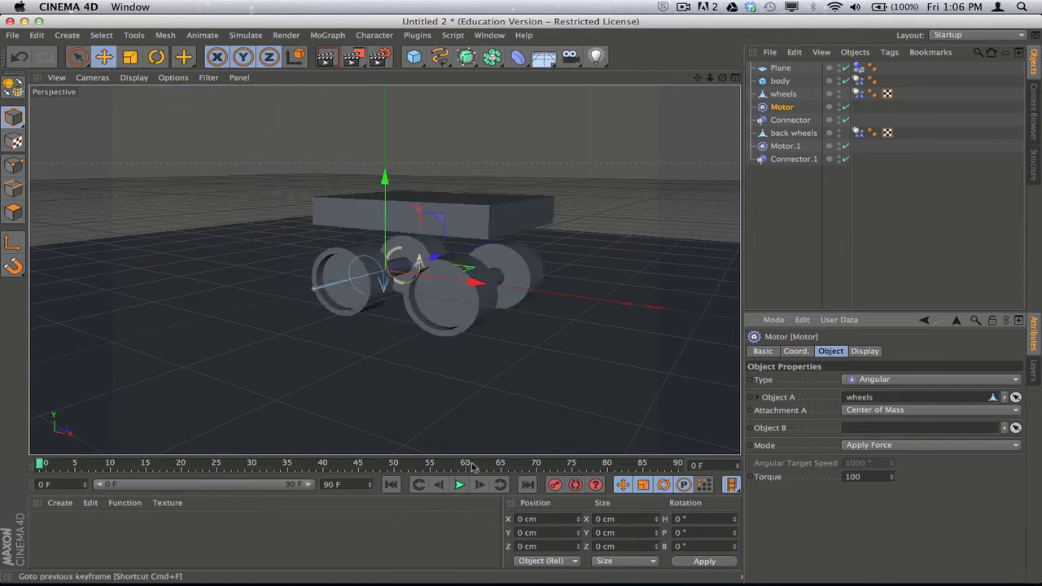
click(807, 236)
Step: Play the simulation twice with the front wheels selected, returning to the first frame after each run
click(794, 94)
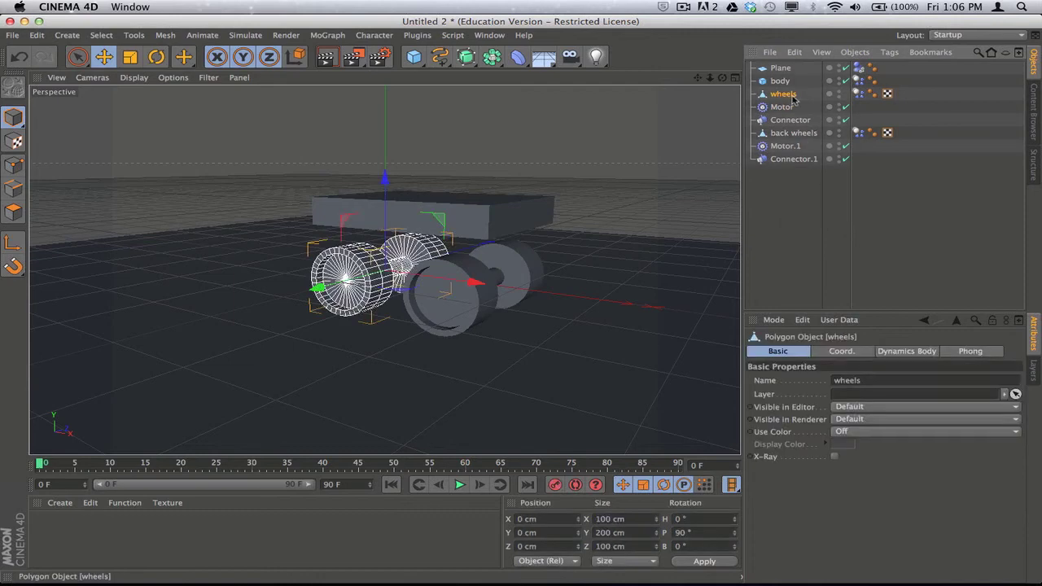
click(459, 486)
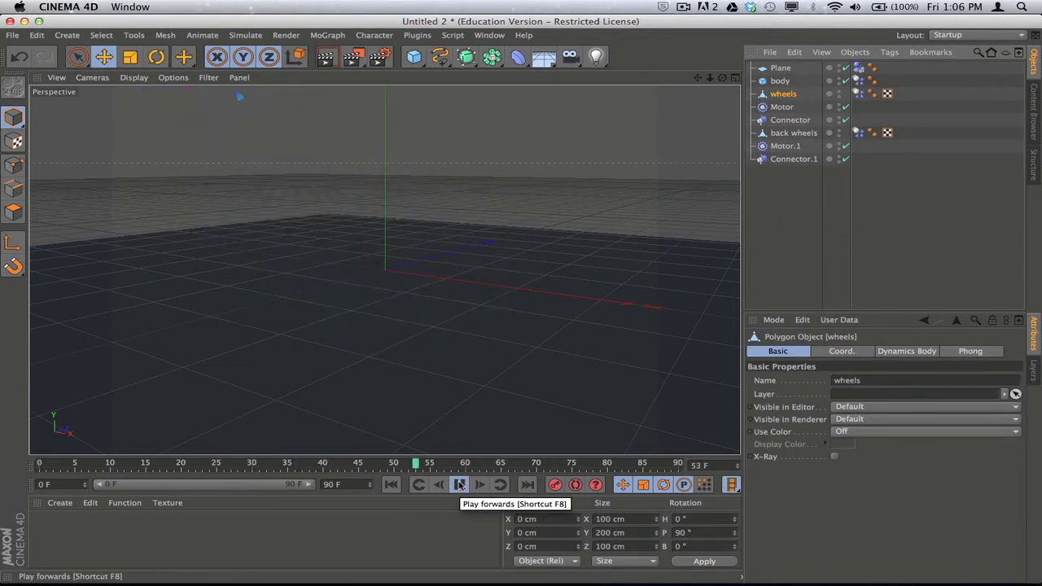
click(459, 485)
click(391, 485)
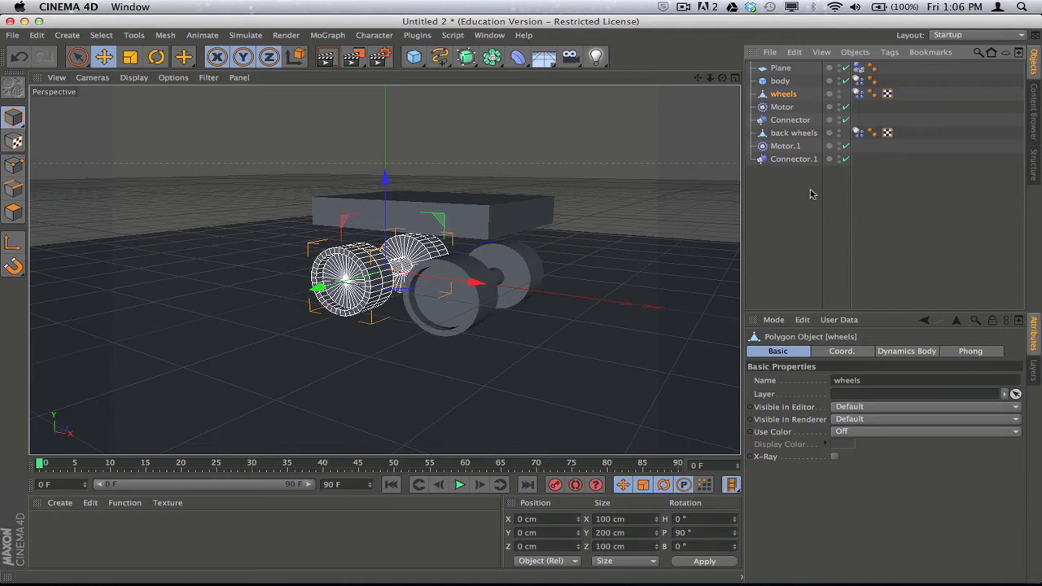
click(460, 486)
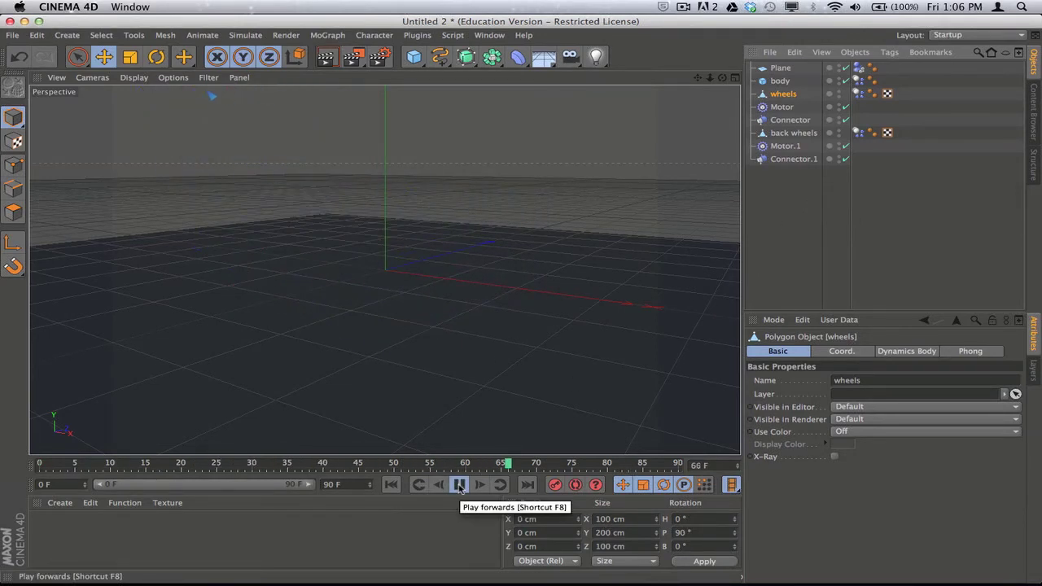
click(460, 486)
click(391, 485)
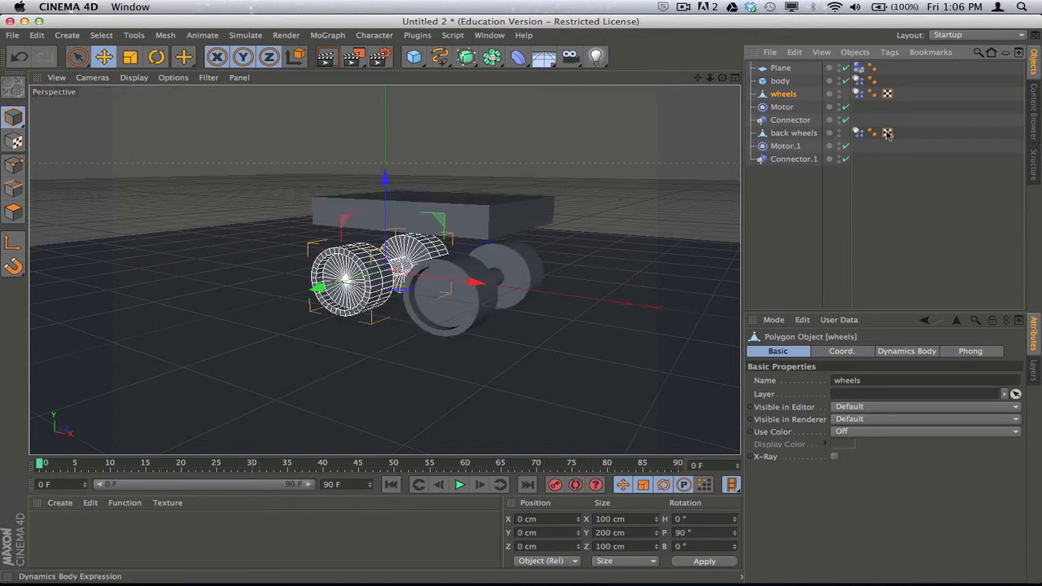
Step: Set the torque to 33 on both the front motor and the back wheels' motor, Motor.1
click(782, 106)
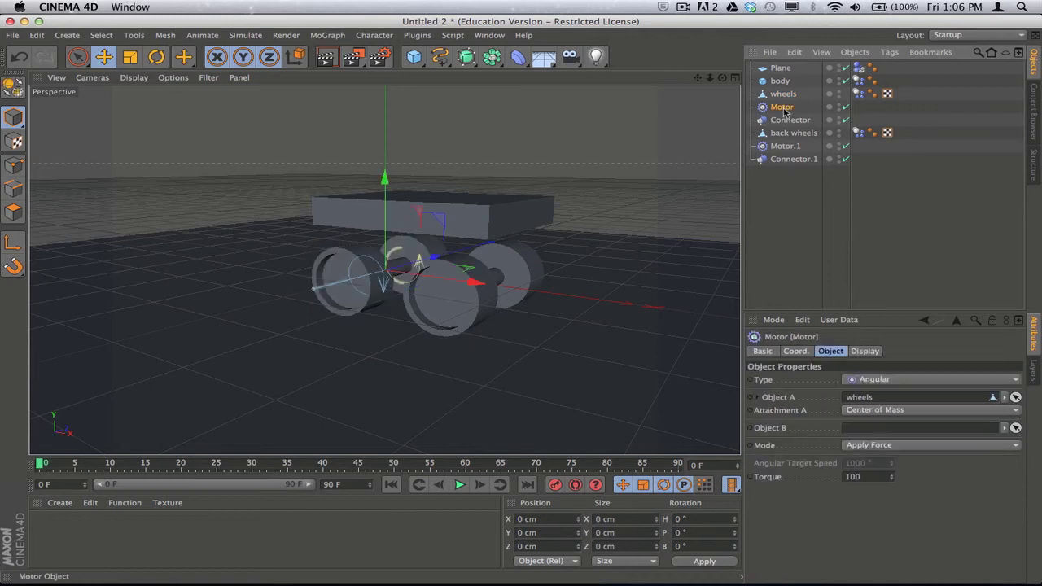
click(865, 477)
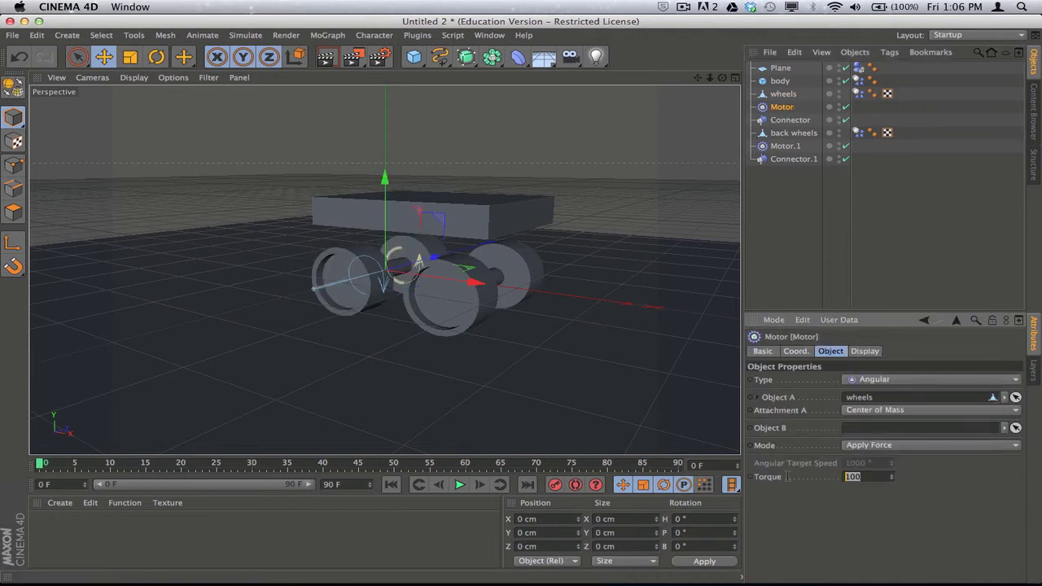
text(33)
click(786, 146)
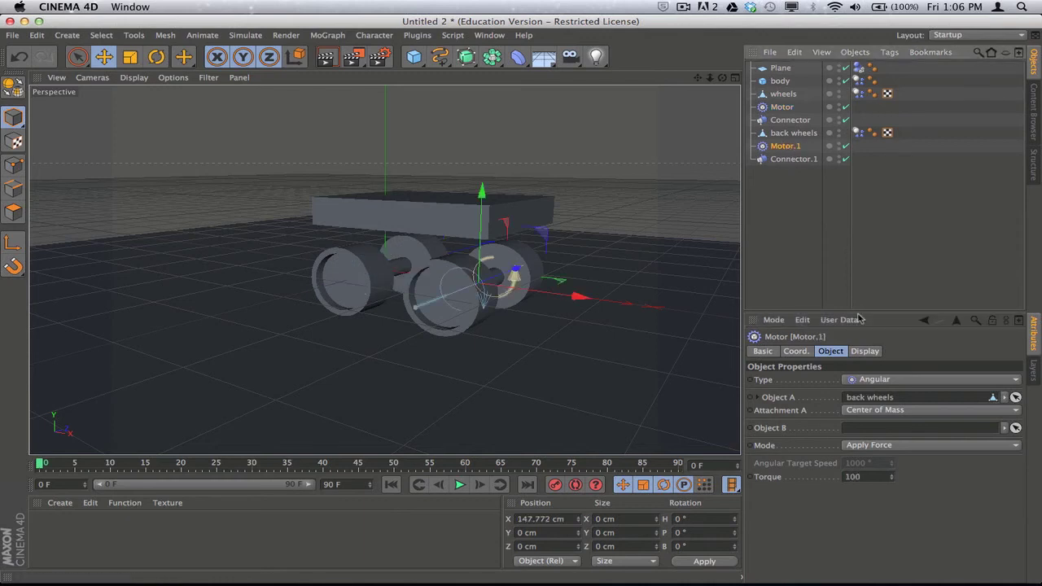
click(865, 478)
text(33)
key(Return)
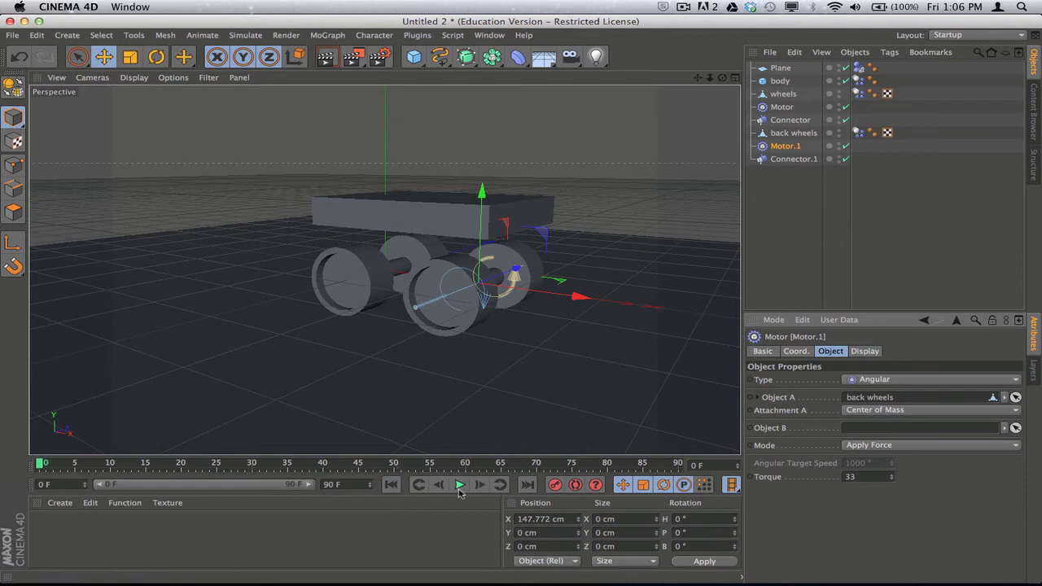
Step: Play the simulation with the front wheels selected, stop it and return to the first frame
click(783, 94)
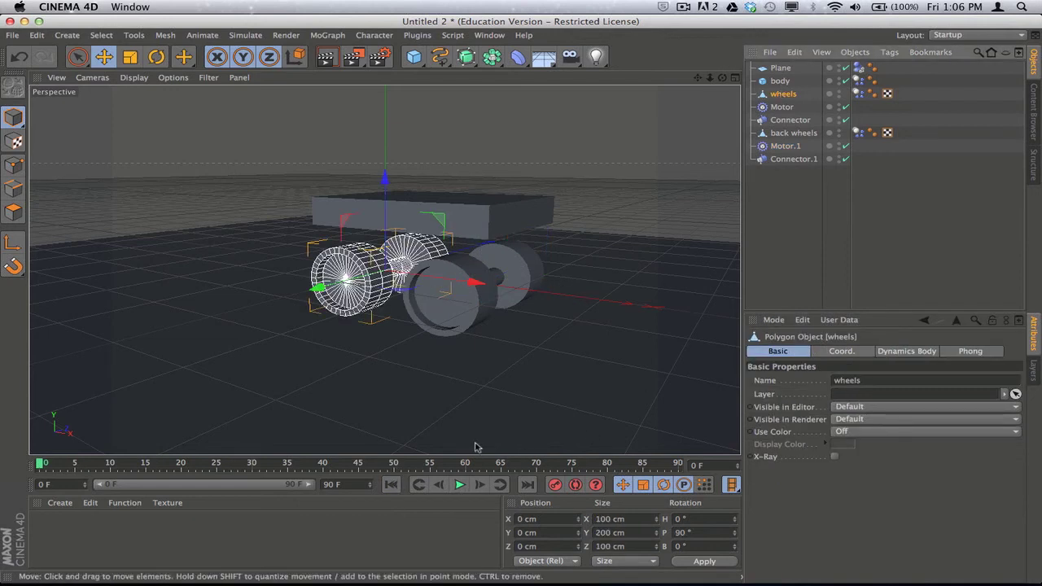
click(460, 487)
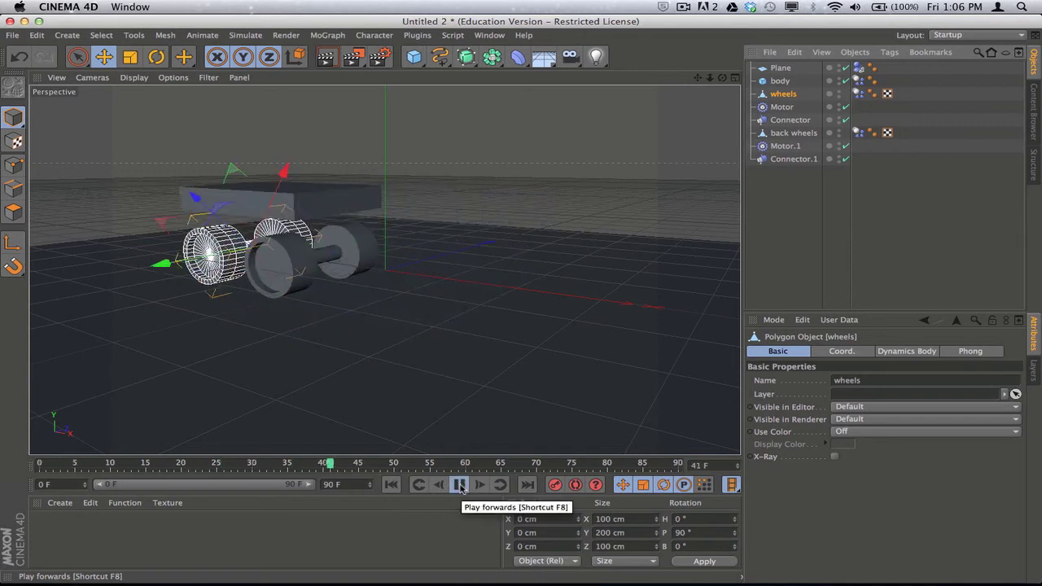
click(460, 486)
click(391, 485)
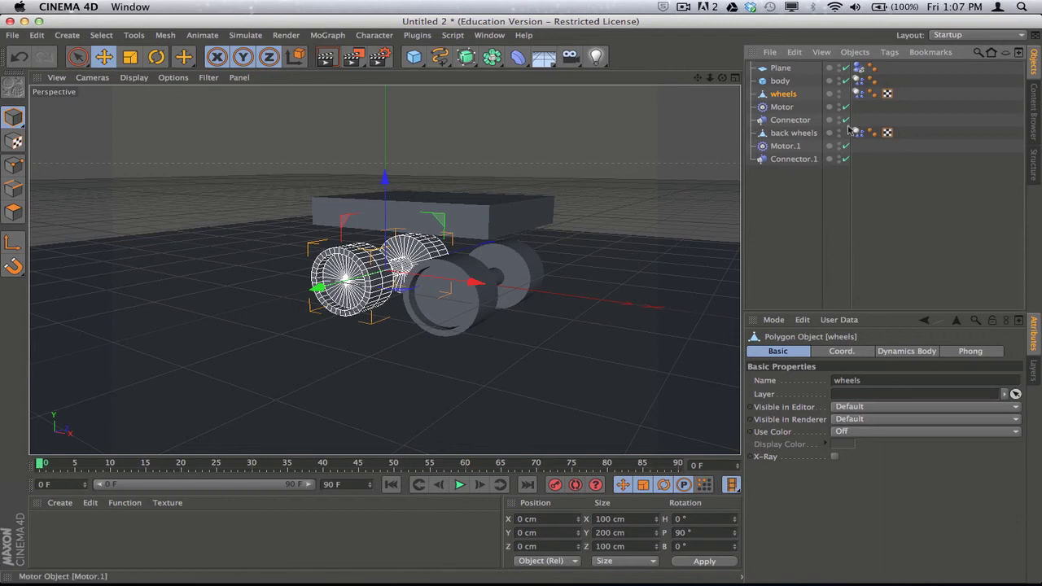
Step: Set the collision friction to 100% and the bounce to 20% in the front wheels' Dynamics Body tag
click(859, 94)
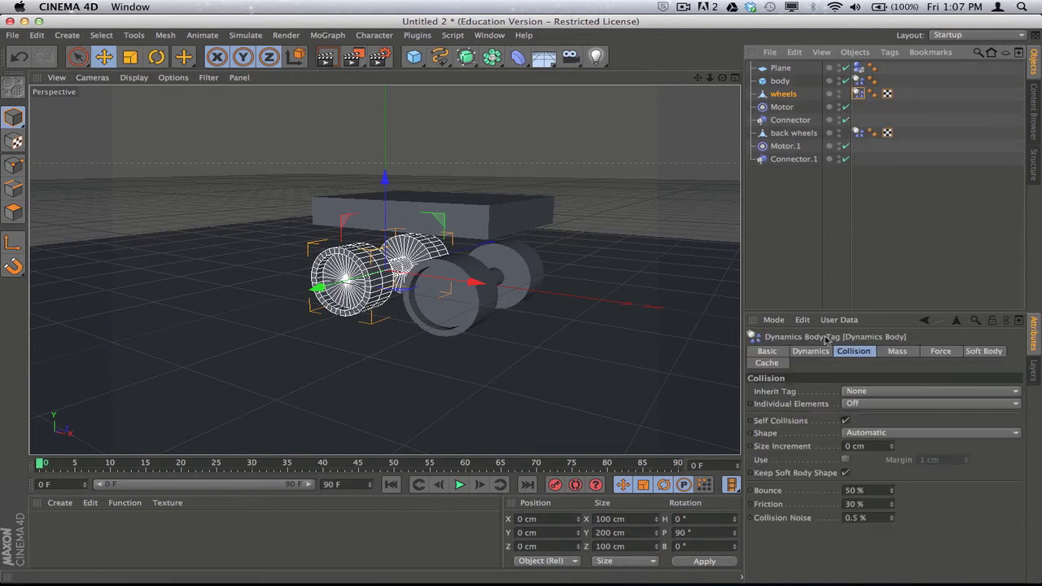
click(853, 352)
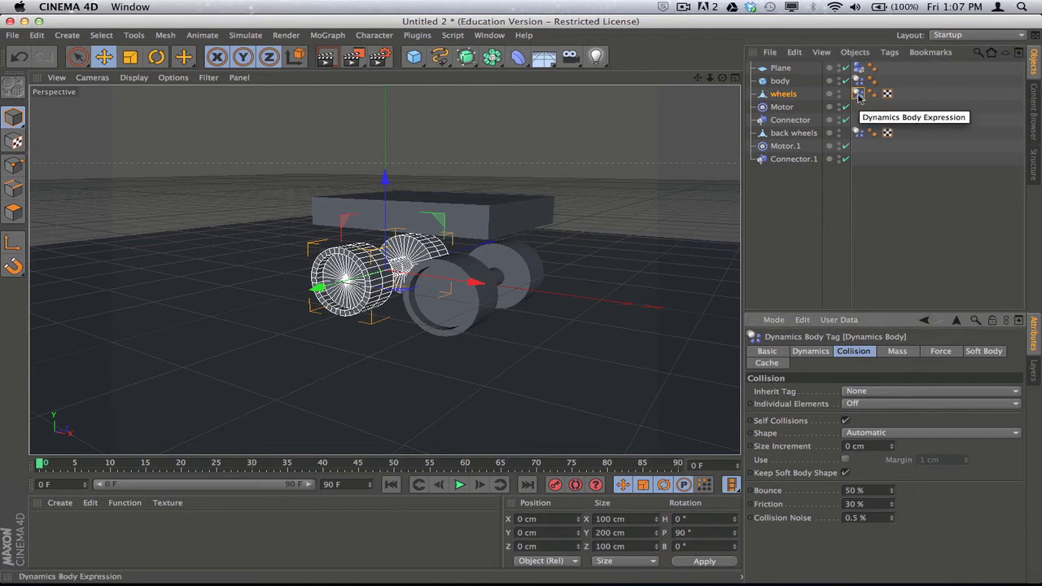
click(881, 503)
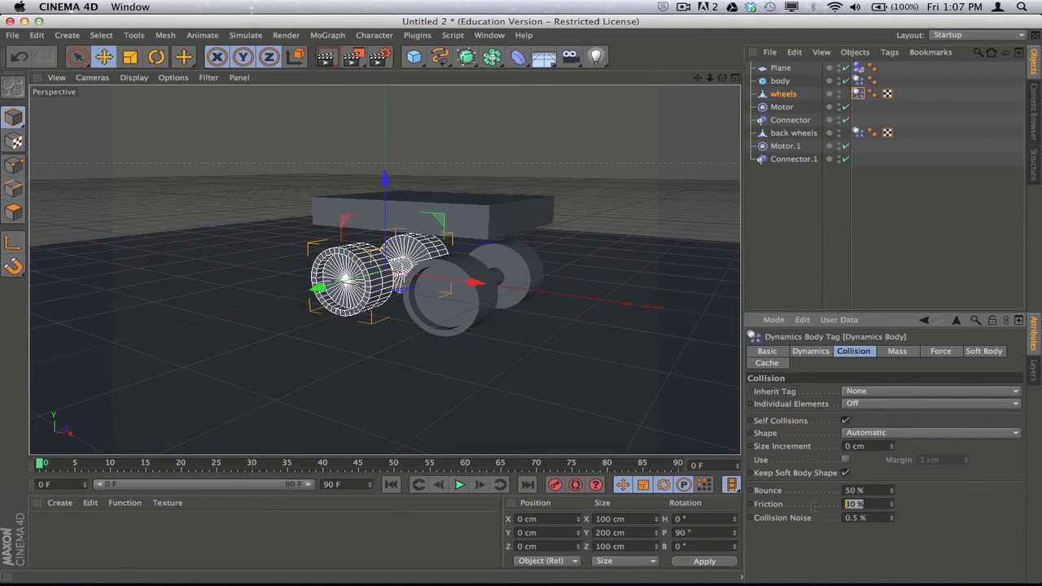
text(100)
key(Return)
click(879, 490)
text(20)
key(Return)
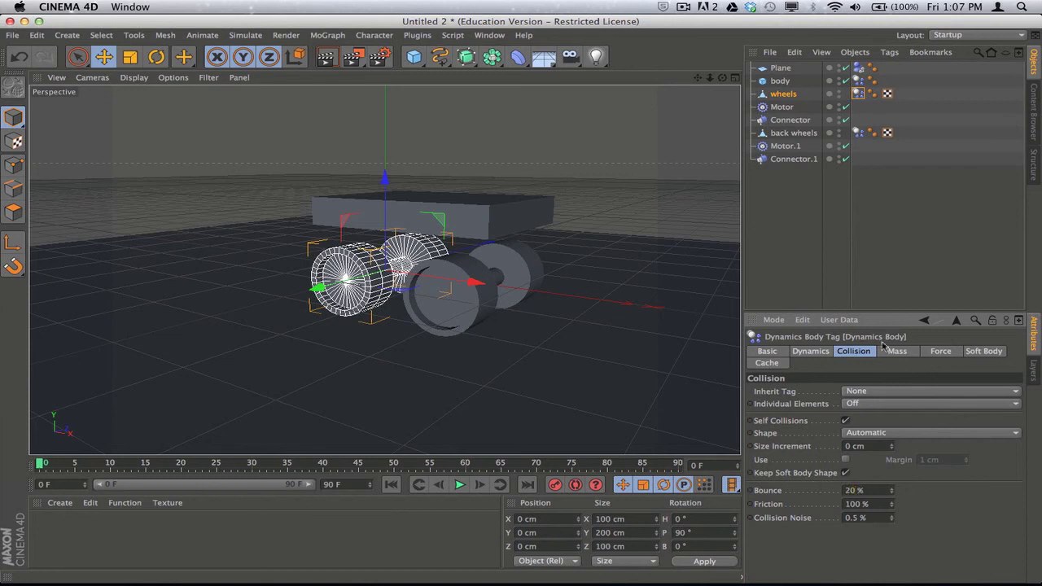
Step: Set the collision bounce to 20% and the friction to 100% in the back wheels' Dynamics Body tag
click(794, 132)
click(859, 132)
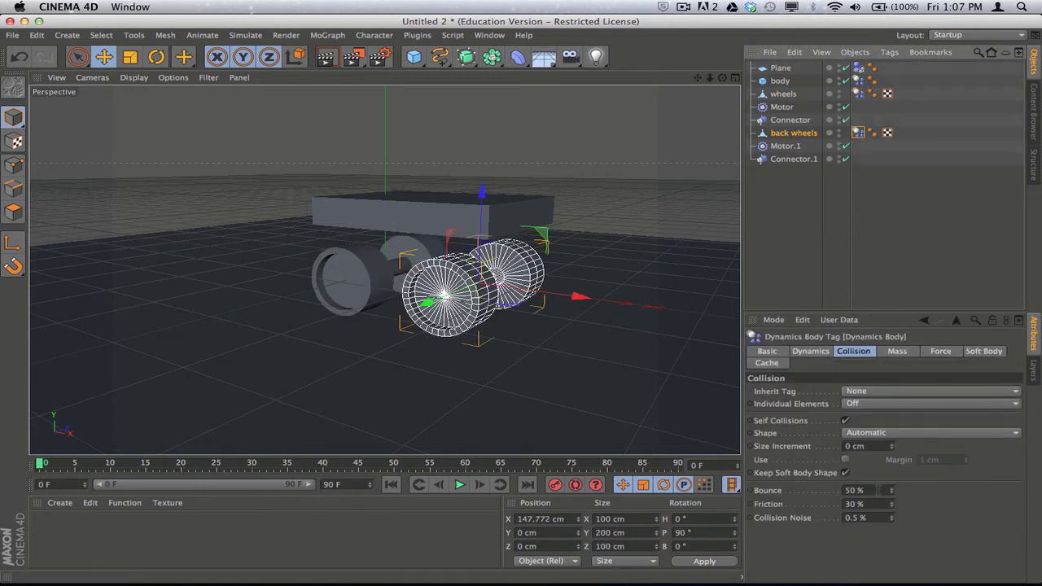
click(854, 490)
text(20)
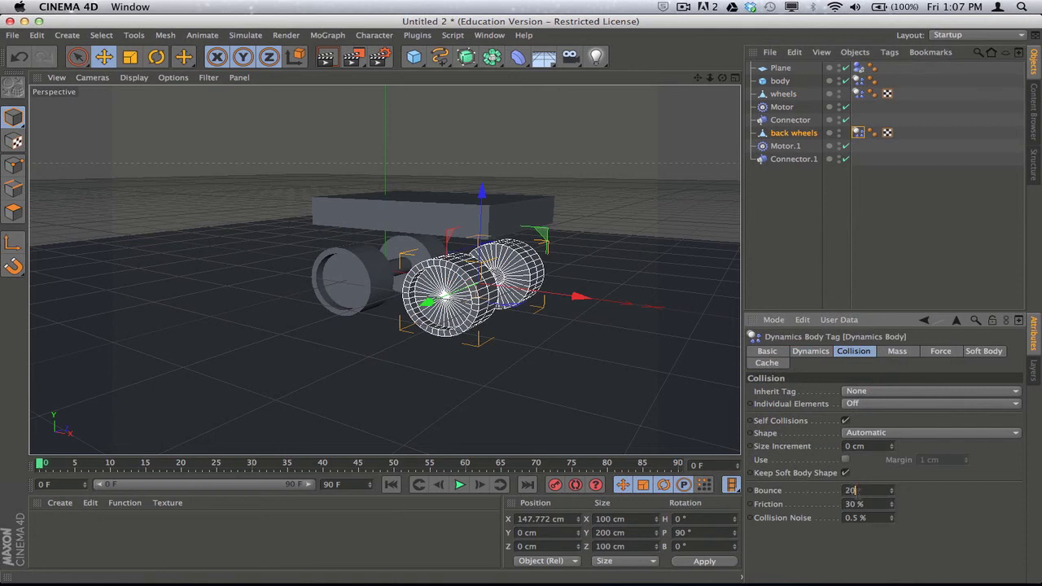
key(Tab)
text(100)
key(Return)
Step: Clear the selection, play the simulation and return to the first frame
click(776, 255)
click(460, 484)
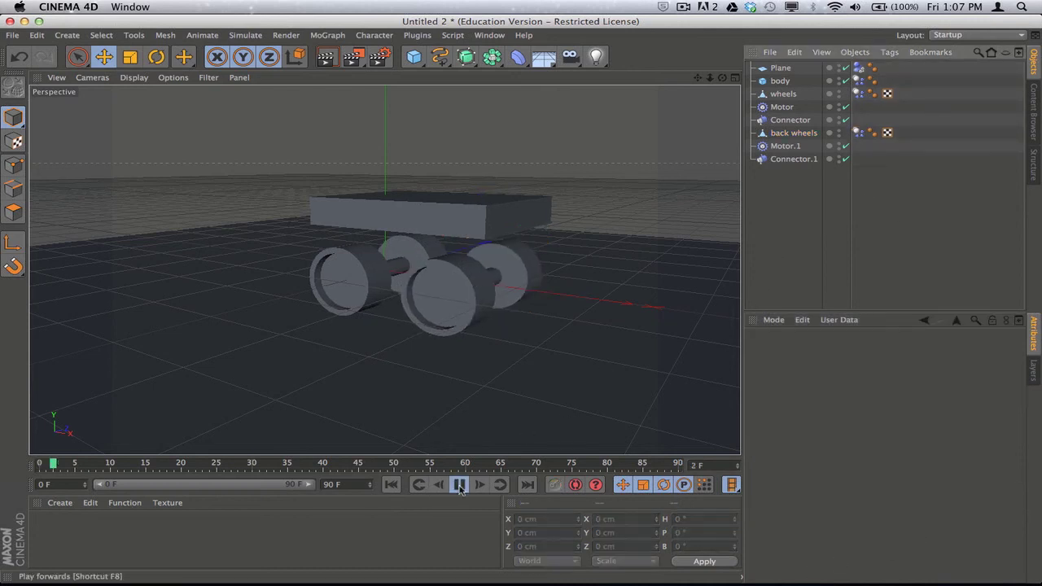
click(390, 484)
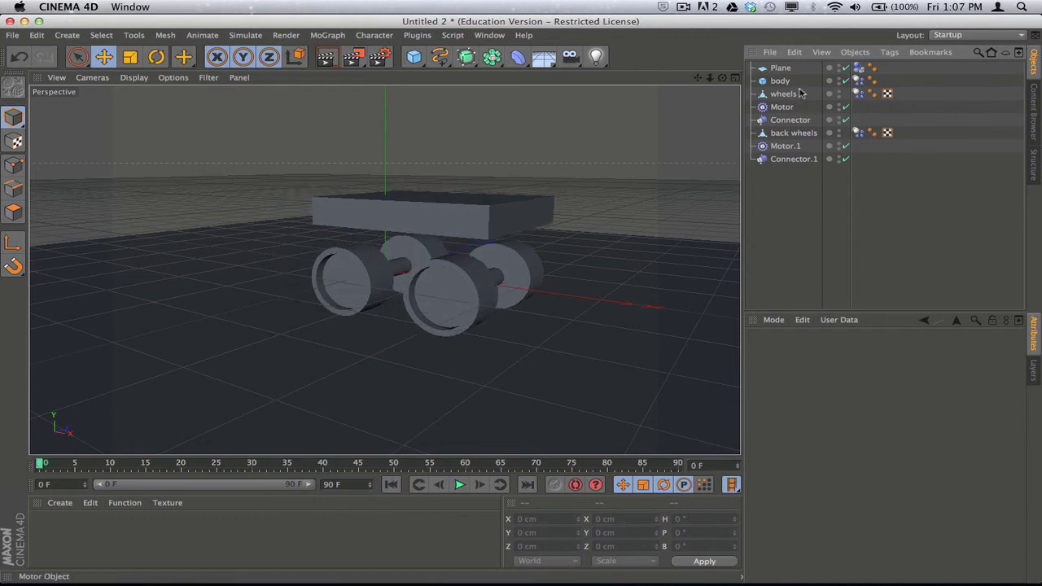
Step: Play the simulation twice with the front wheels selected, returning to the first frame after each run, and clear the selection
click(346, 281)
click(460, 486)
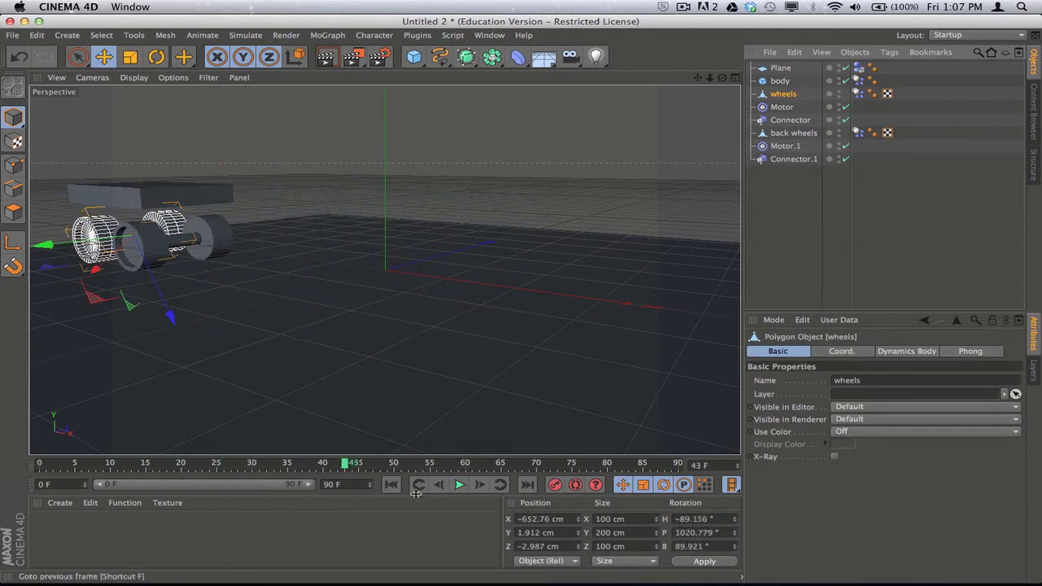
click(391, 485)
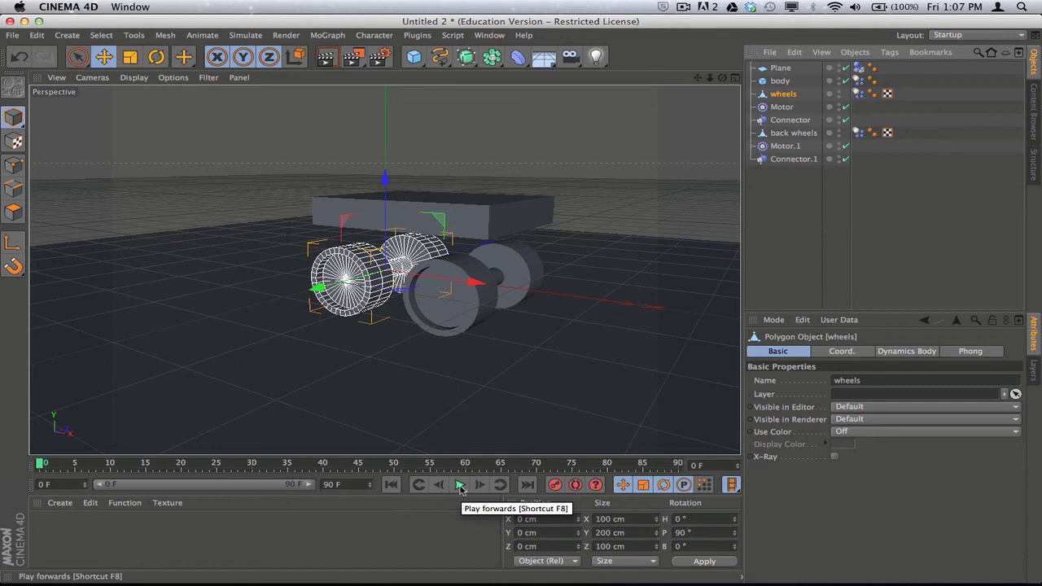
click(461, 486)
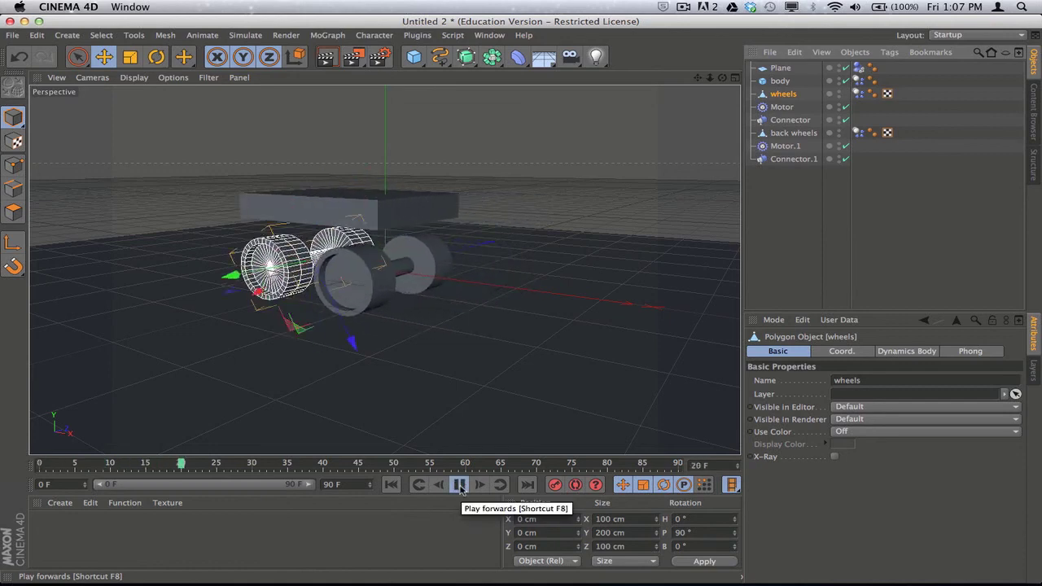
click(391, 485)
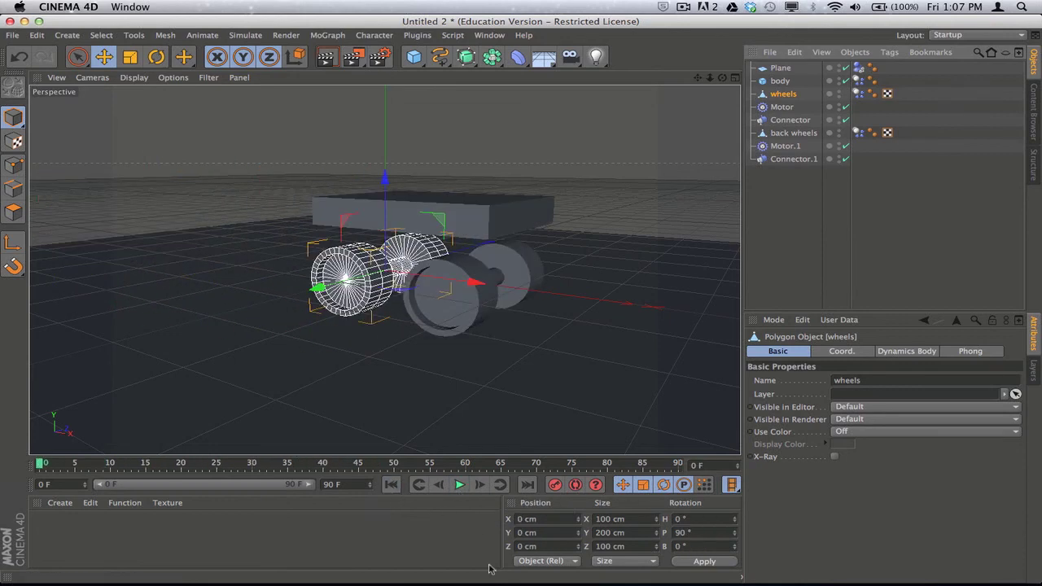
click(794, 197)
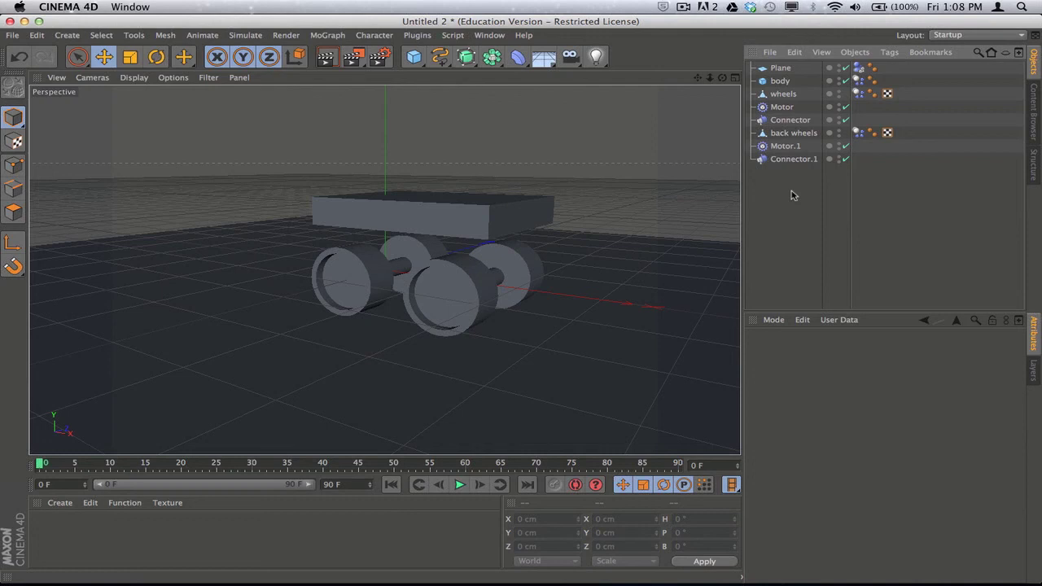
click(858, 134)
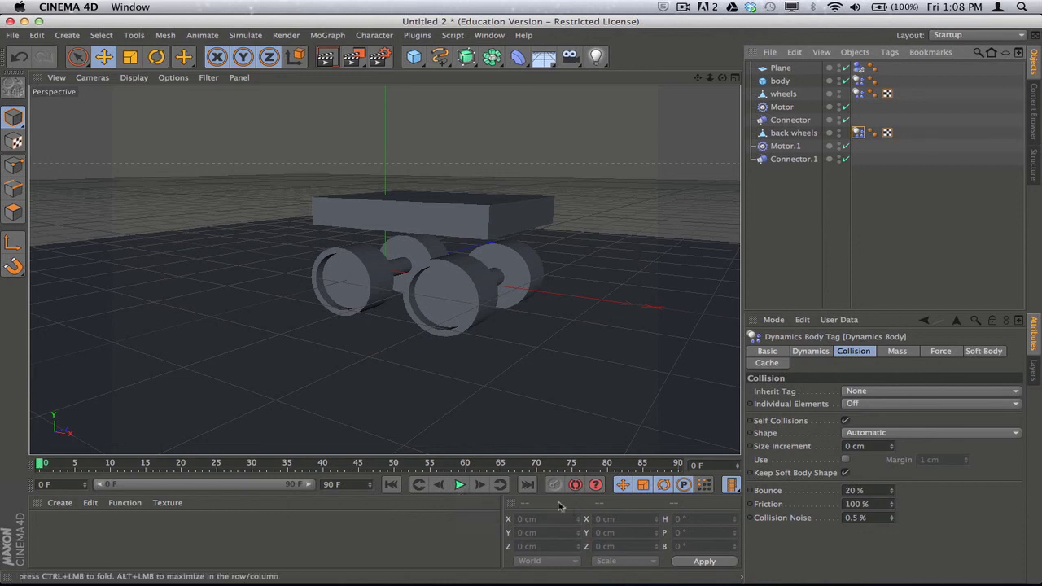
click(683, 7)
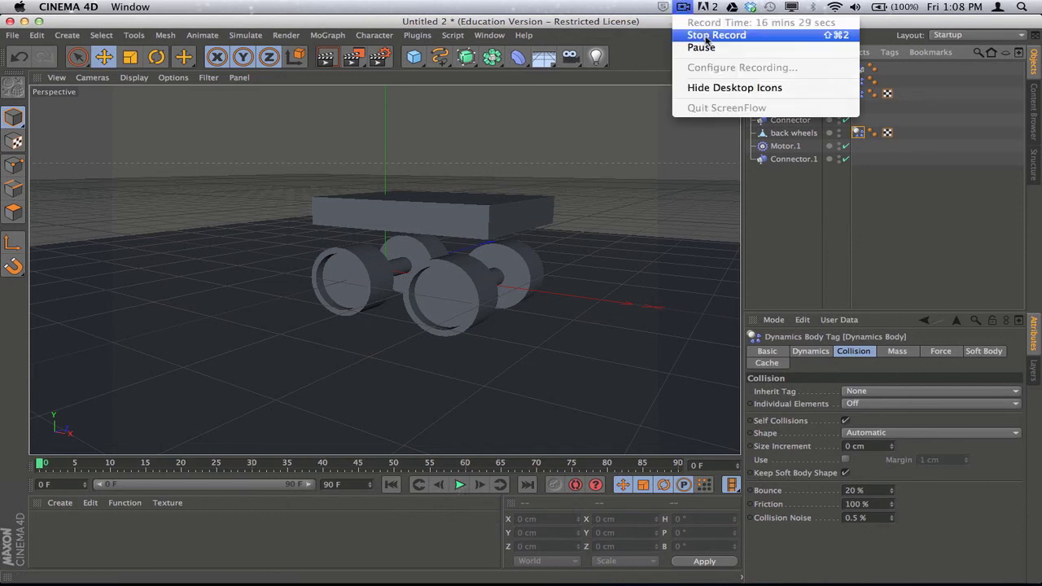